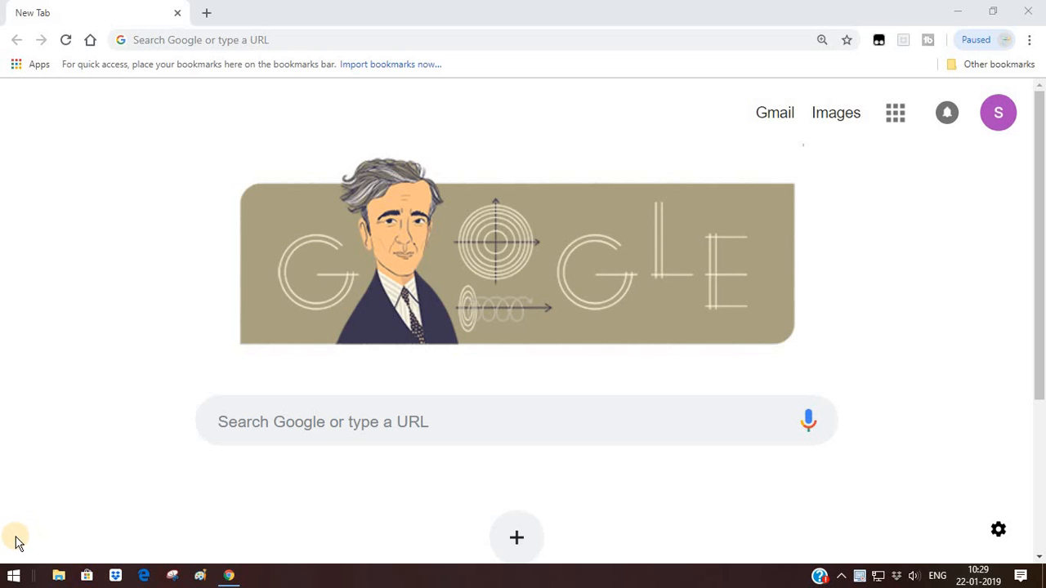
Search Google for NVS and scroll to the Navodaya Vidyalaya Samiti result
click(304, 39)
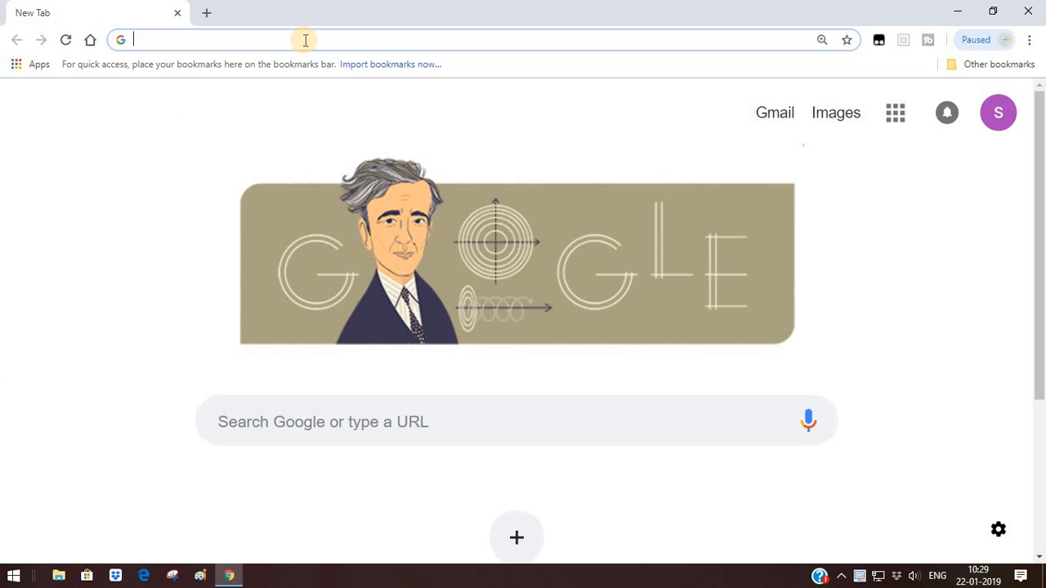
text(NVS)
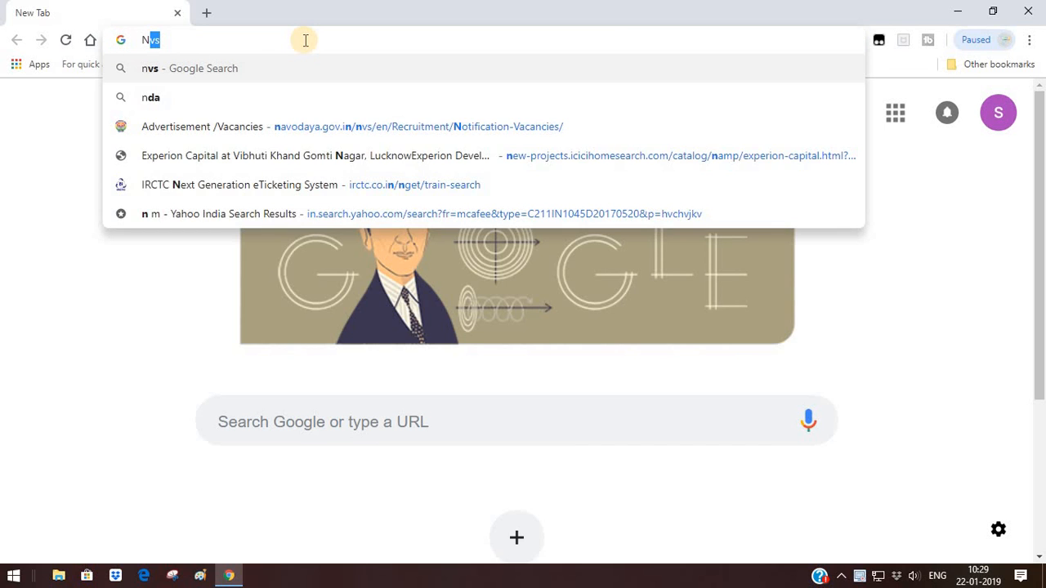
key(Return)
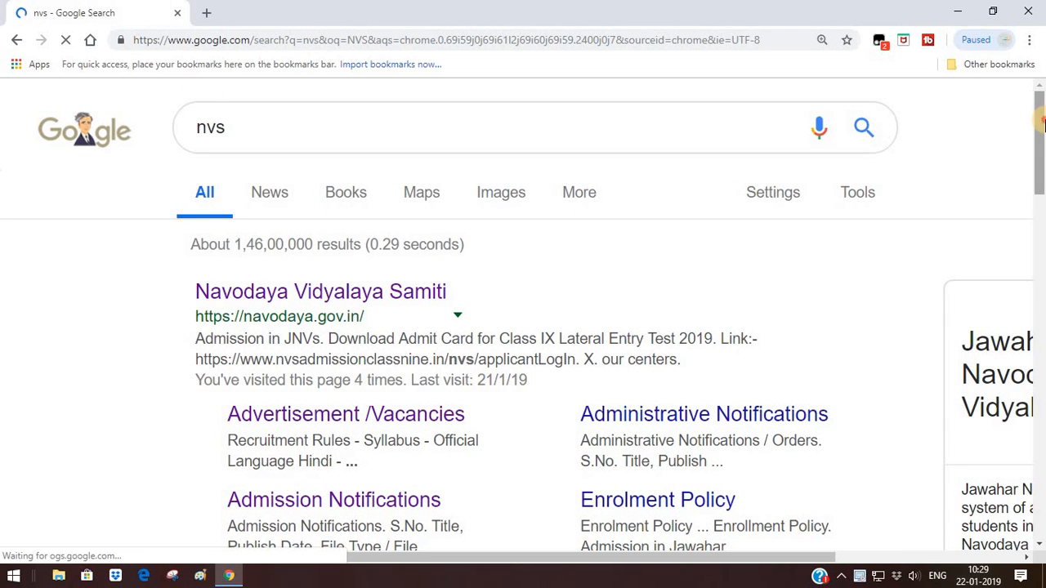
scroll(1043, 145, down, 8)
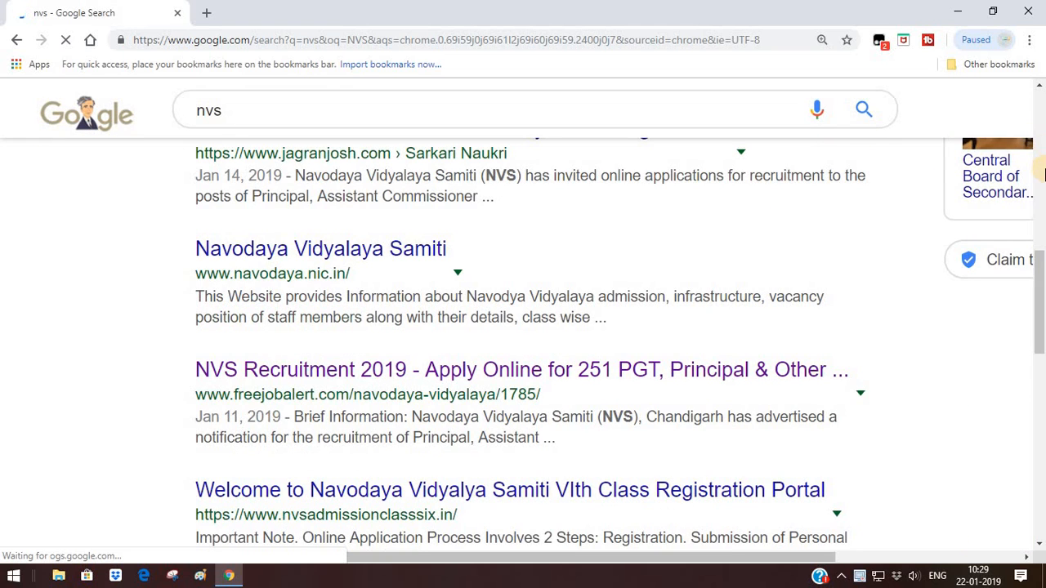
drag(1041, 311, 1041, 123)
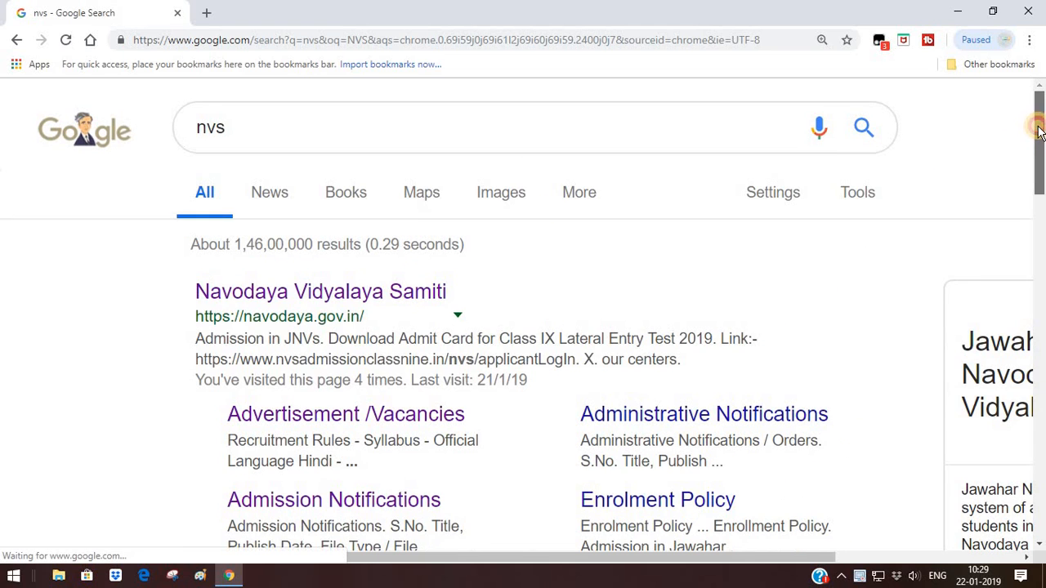
Go to the Navodaya Vidyalaya Samiti site and follow the recruitment news link to the instructions page
click(411, 296)
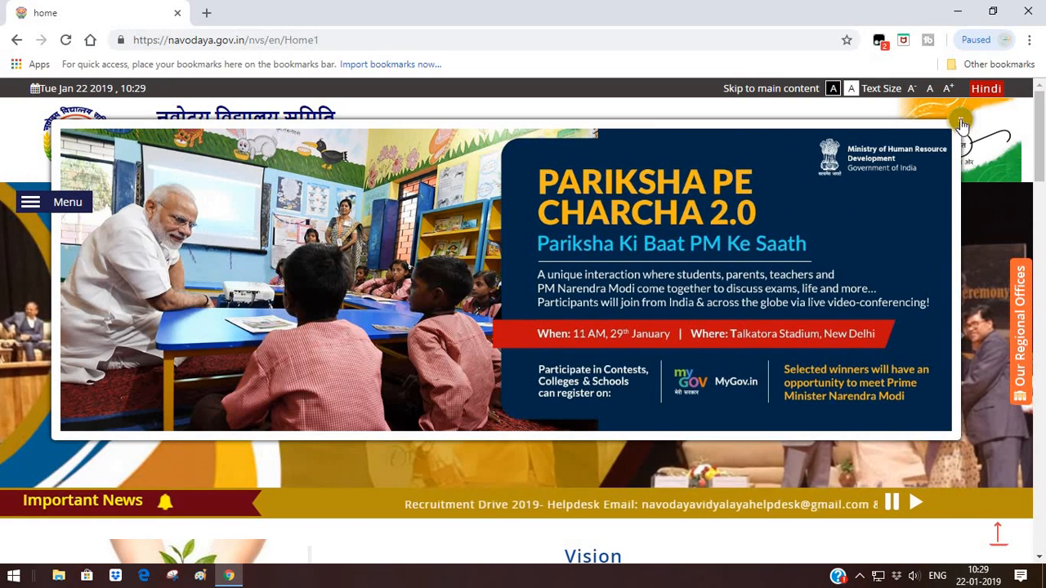
click(961, 123)
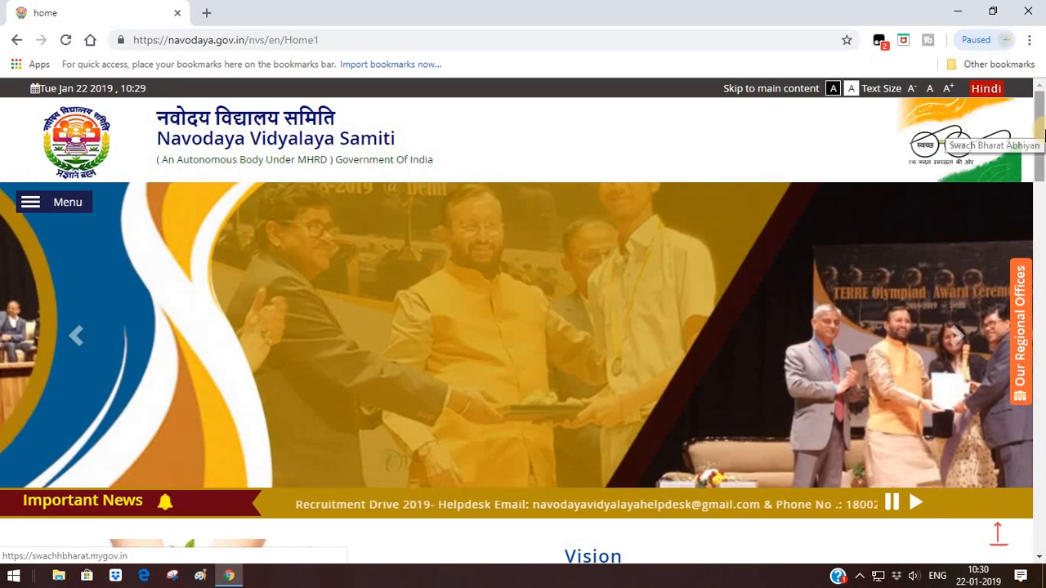
mouse_move(1042, 135)
mouse_down()
mouse_move(1041, 201)
mouse_move(1038, 145)
mouse_up()
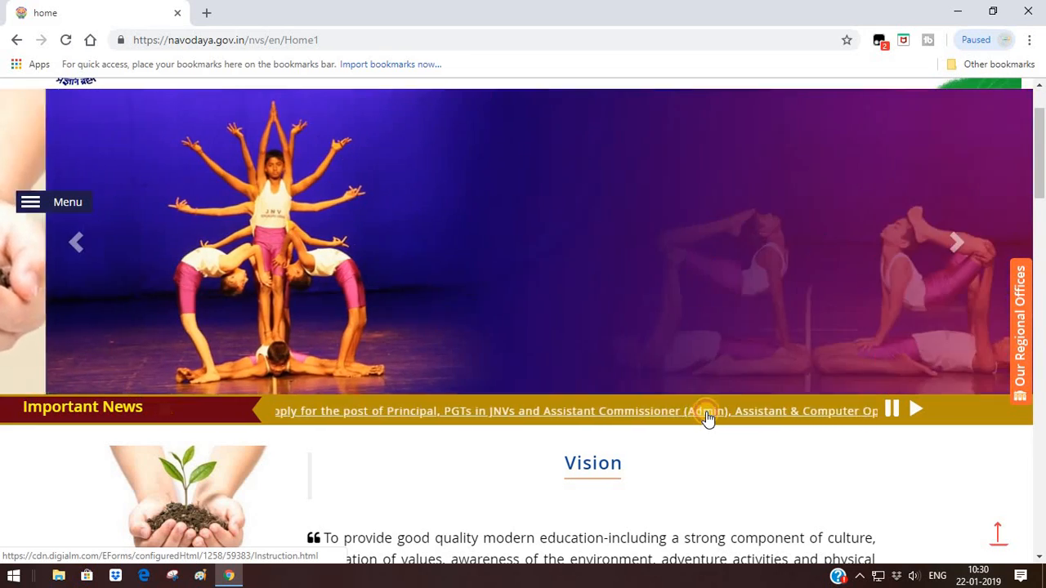
click(707, 418)
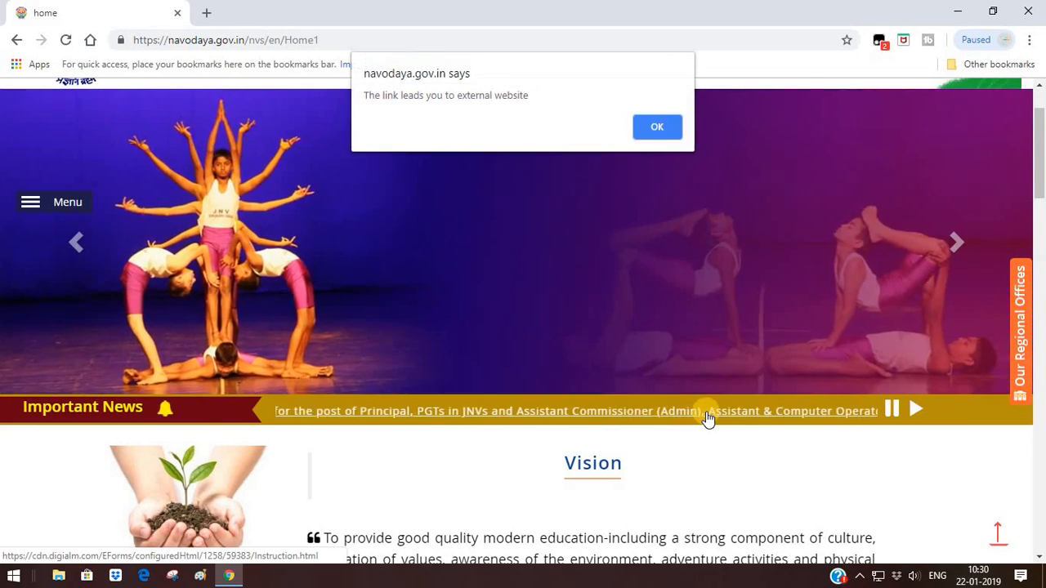
click(657, 127)
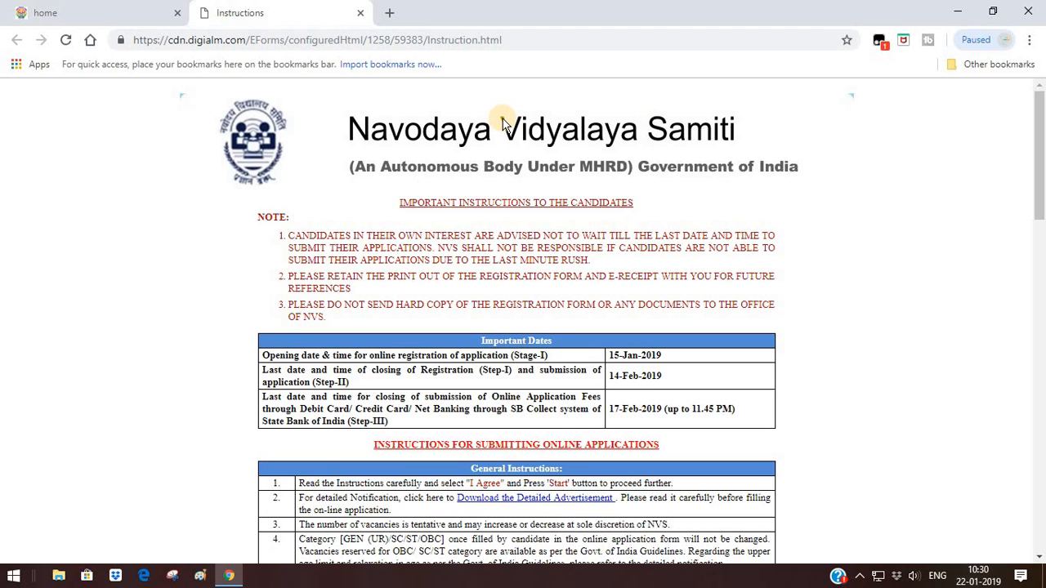
Zoom the instructions page to 150% and scroll to the Important Dates table
key(ctrl+plus)
key(ctrl+plus)
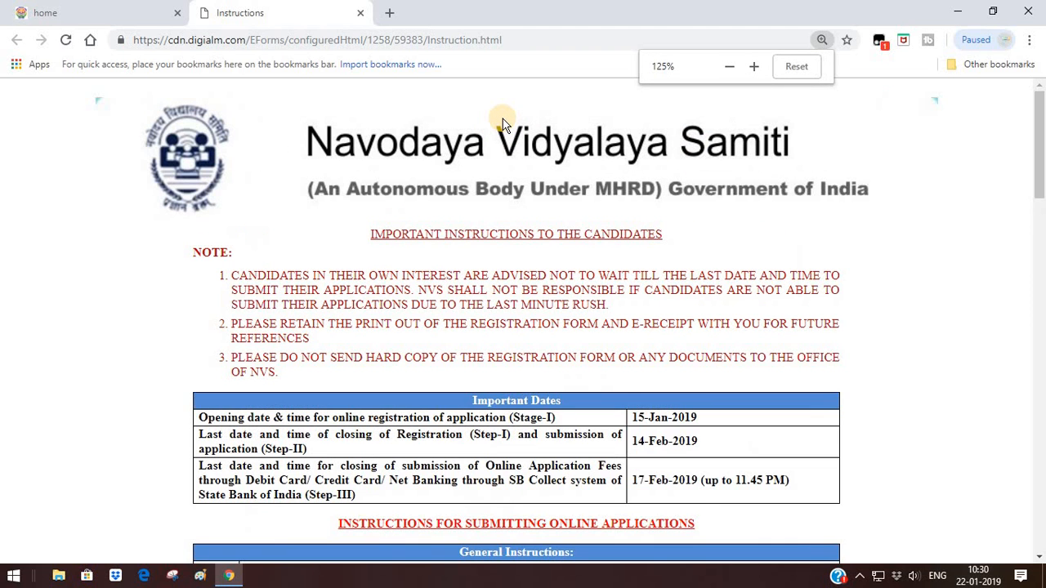
key(ctrl+plus)
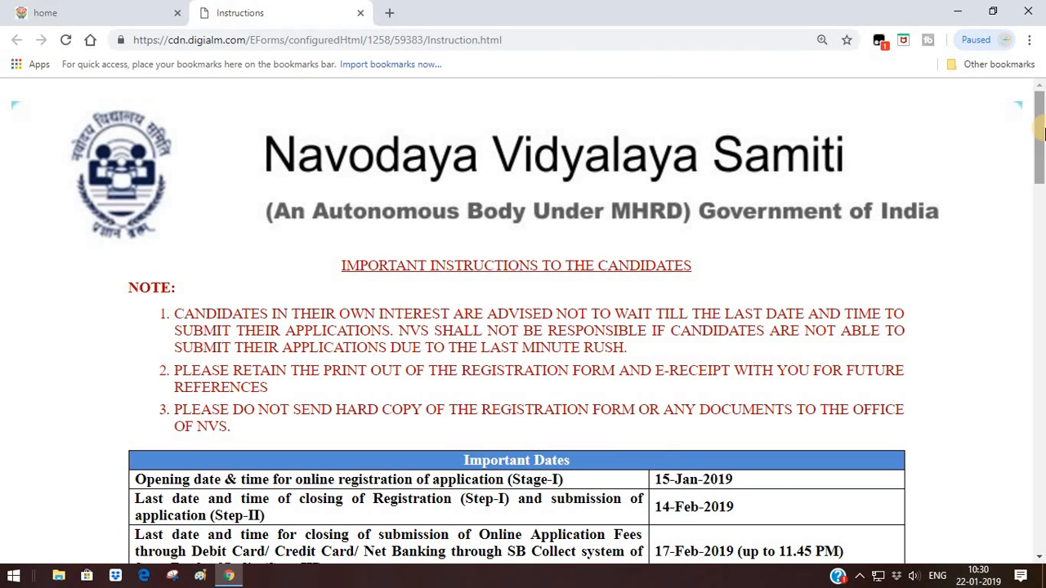
drag(1043, 134, 1043, 184)
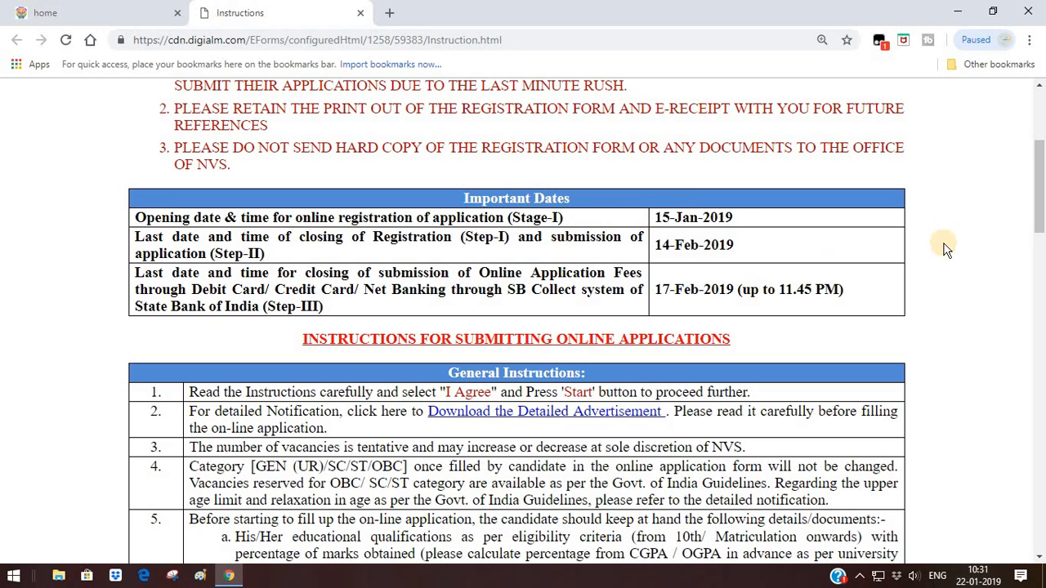
drag(1041, 190, 1039, 225)
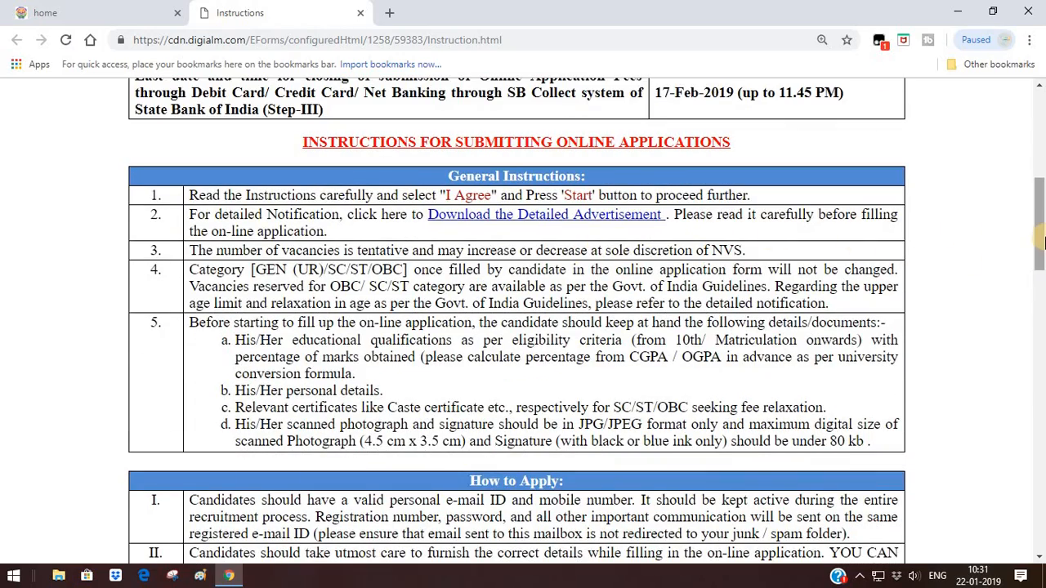
drag(1040, 260, 1041, 301)
scroll(1041, 300, down, 1)
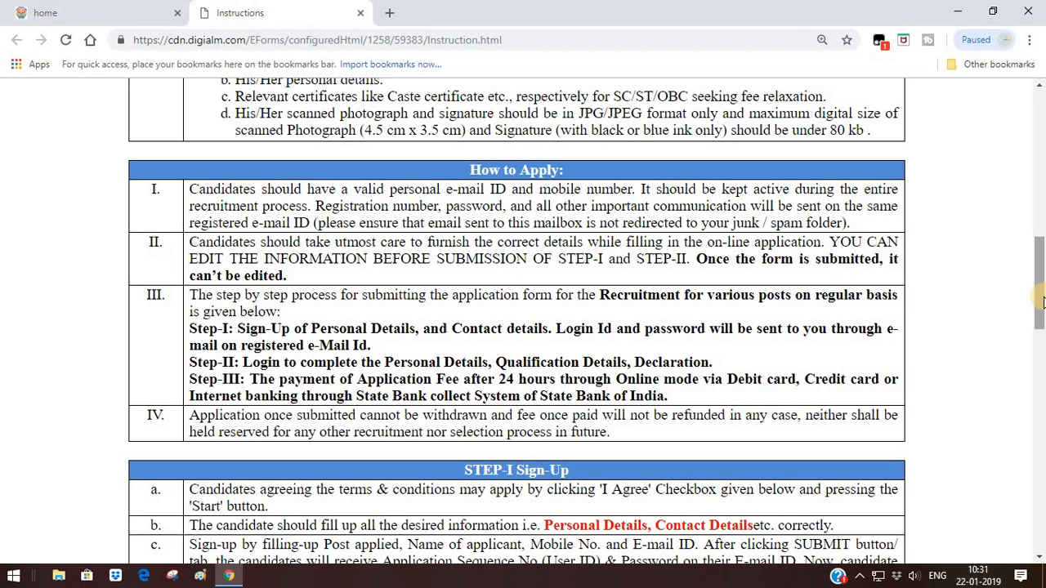
scroll(1042, 302, down, 3)
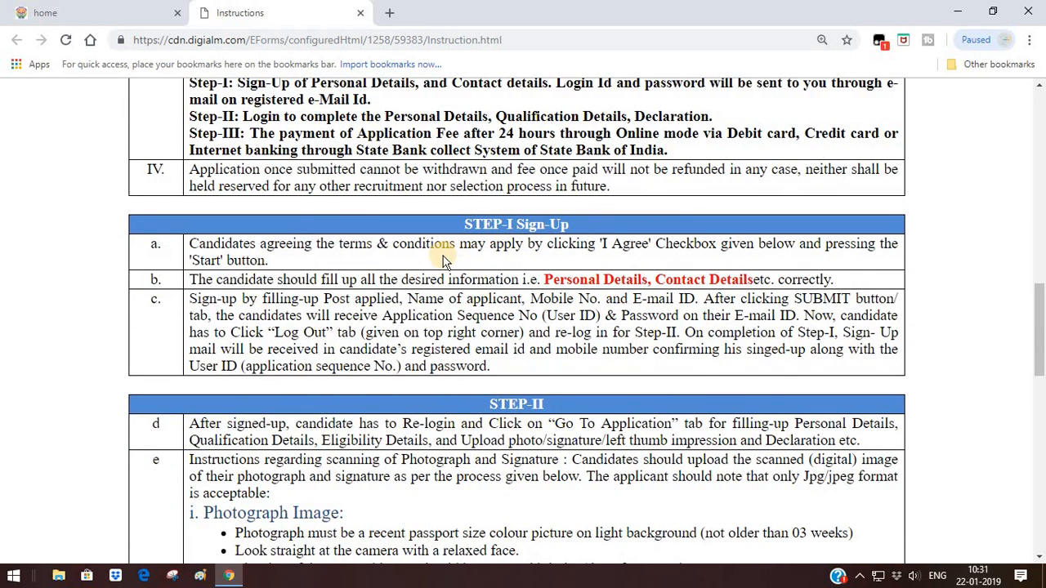
drag(521, 280, 773, 277)
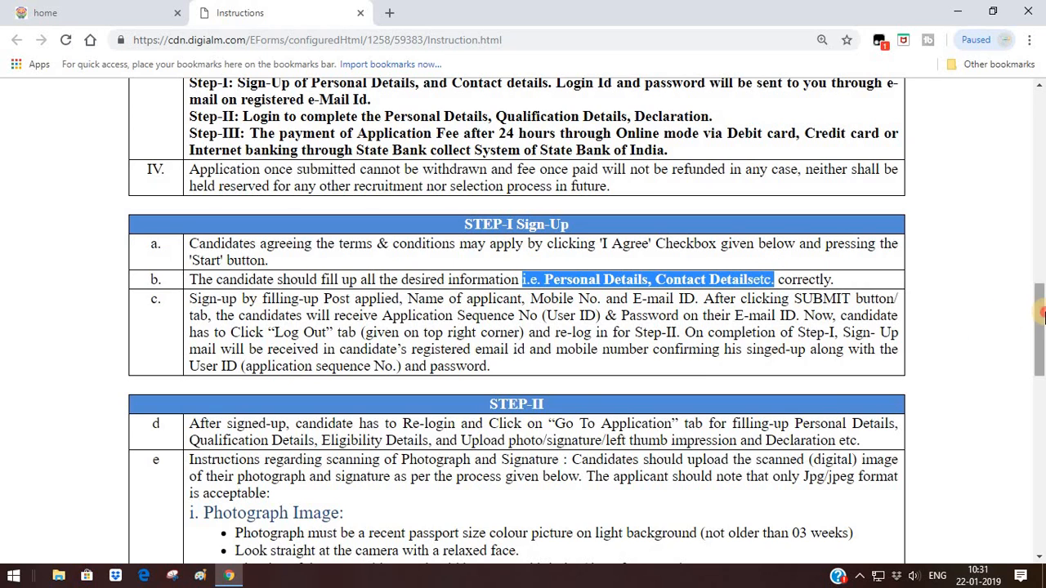
drag(1041, 335, 1043, 373)
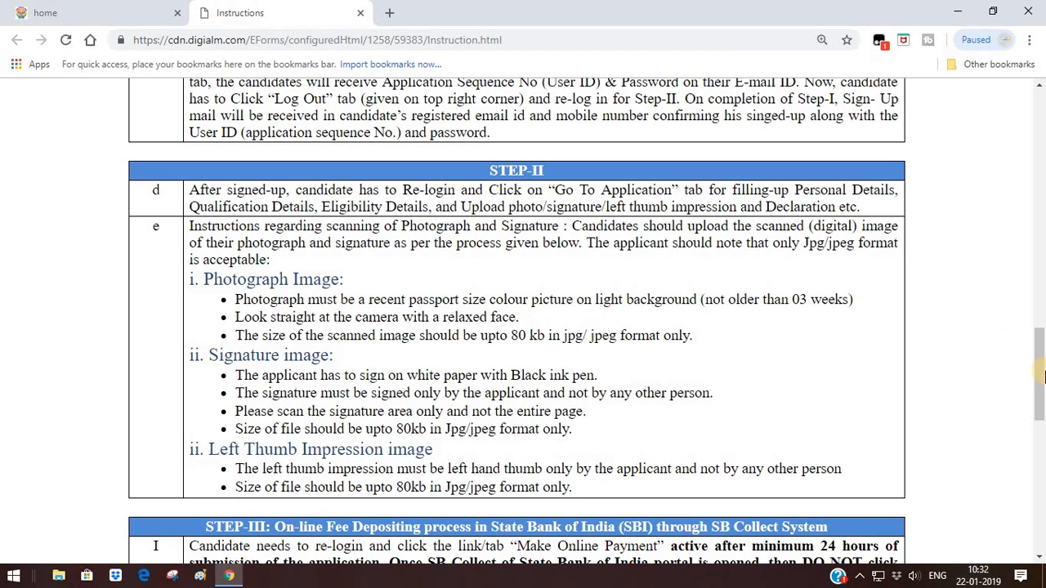
drag(1040, 373, 1040, 430)
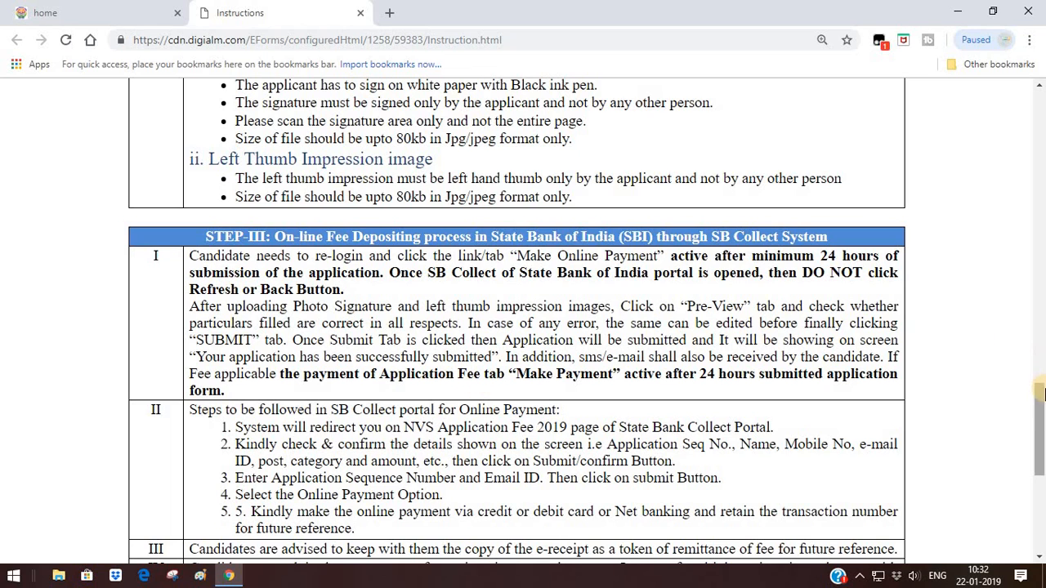
Scroll to the end of the instructions, tick I Agree and start a new registration
drag(1042, 429, 980, 449)
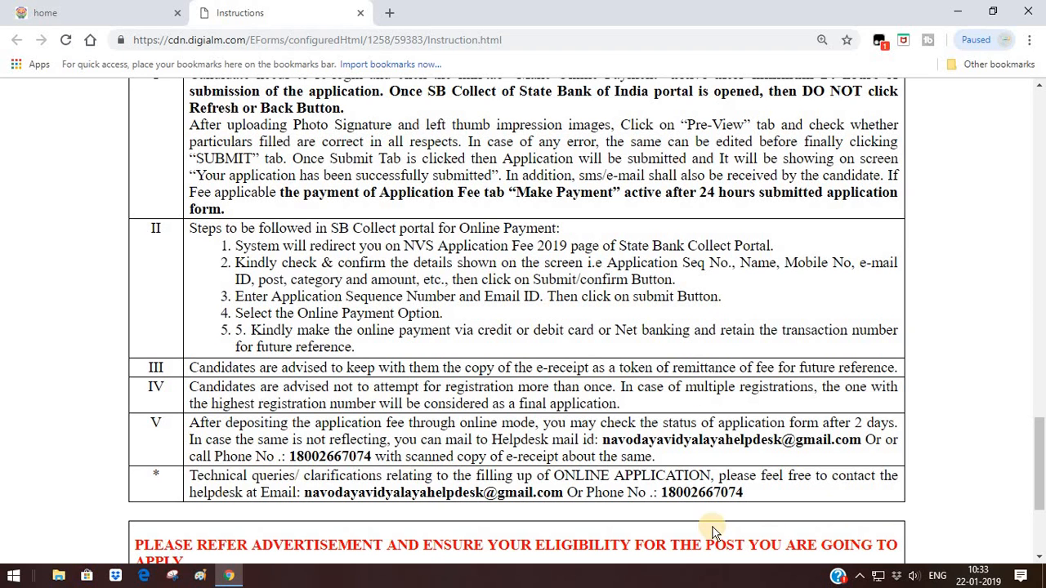
double_click(722, 490)
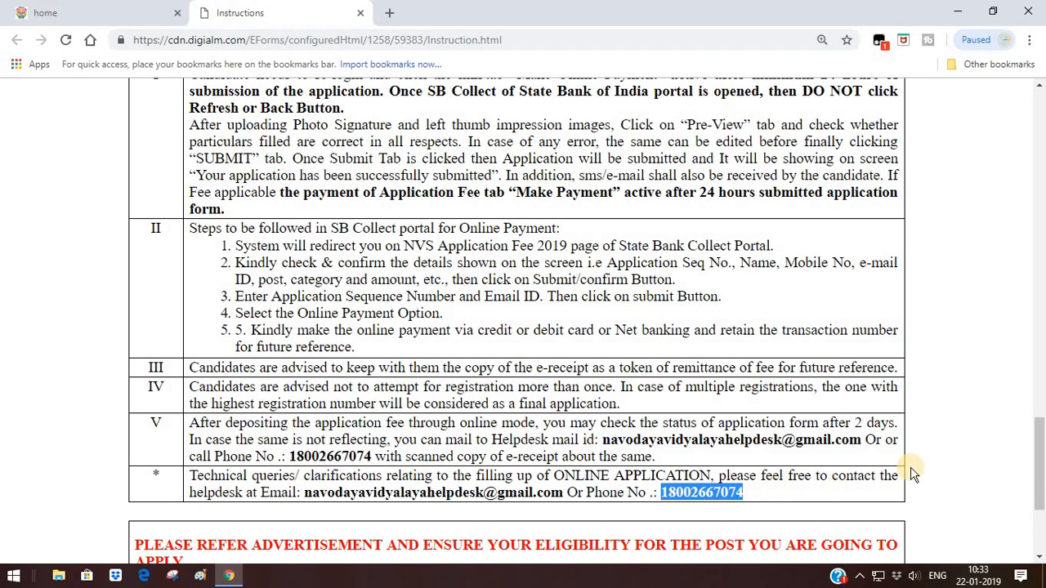
scroll(1041, 513, down, 1)
scroll(1041, 513, down, 3)
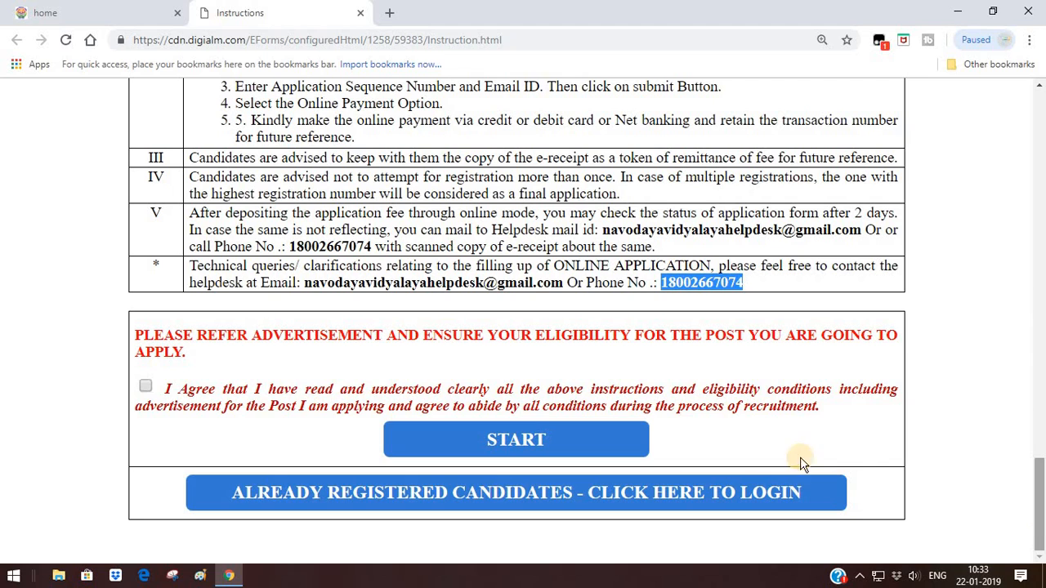
click(145, 387)
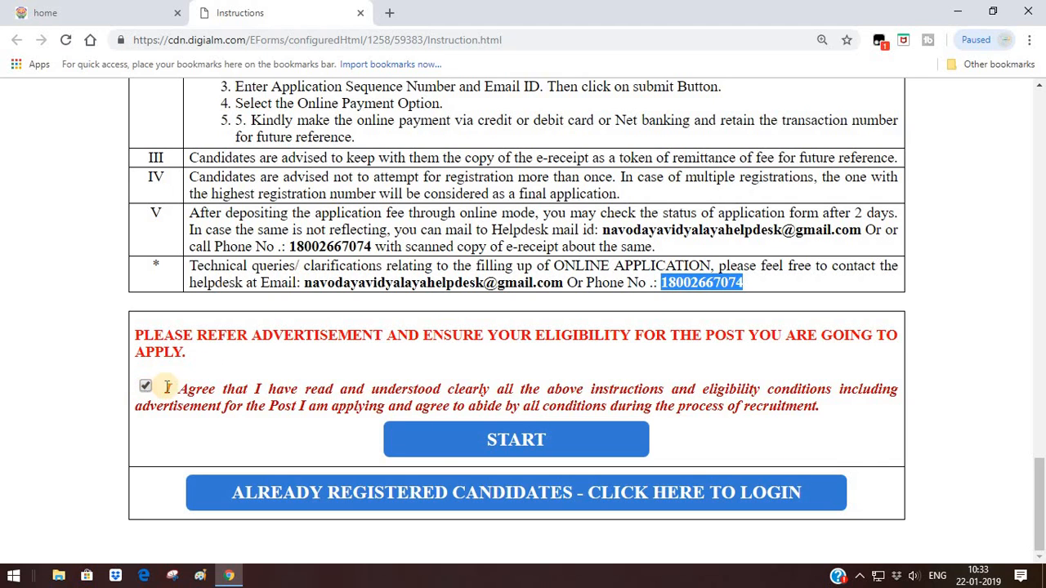
click(532, 454)
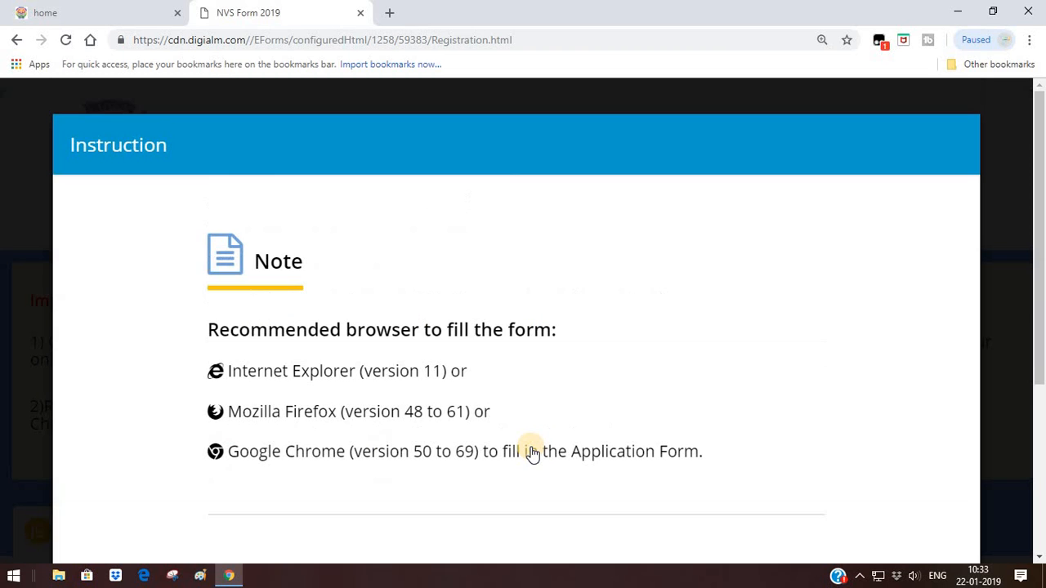
Dismiss the browser note and set Post Applied to Post Graduate Teachers(PGT), subject PGT Physics
drag(1041, 290, 1043, 429)
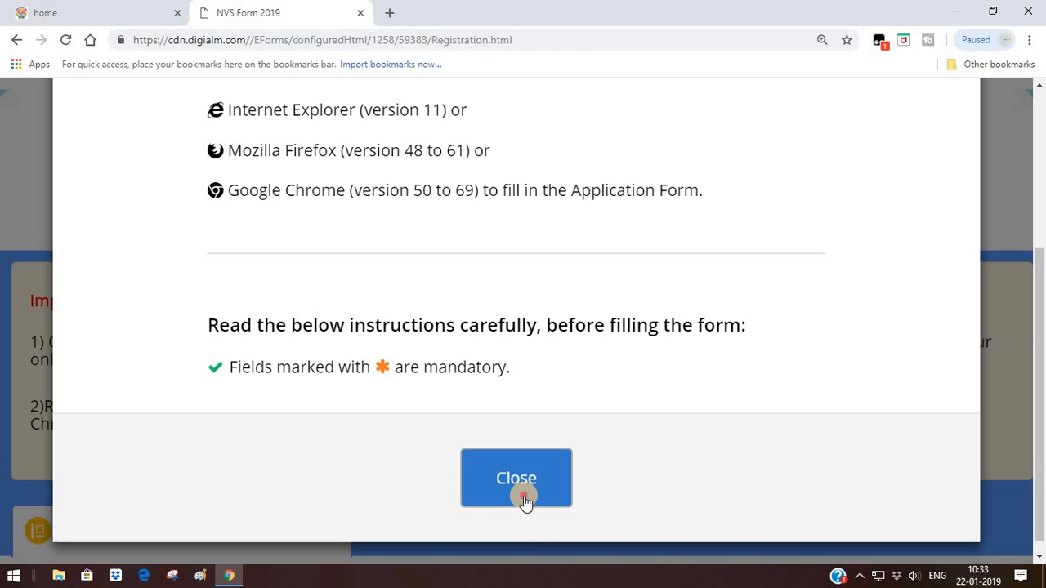
click(523, 495)
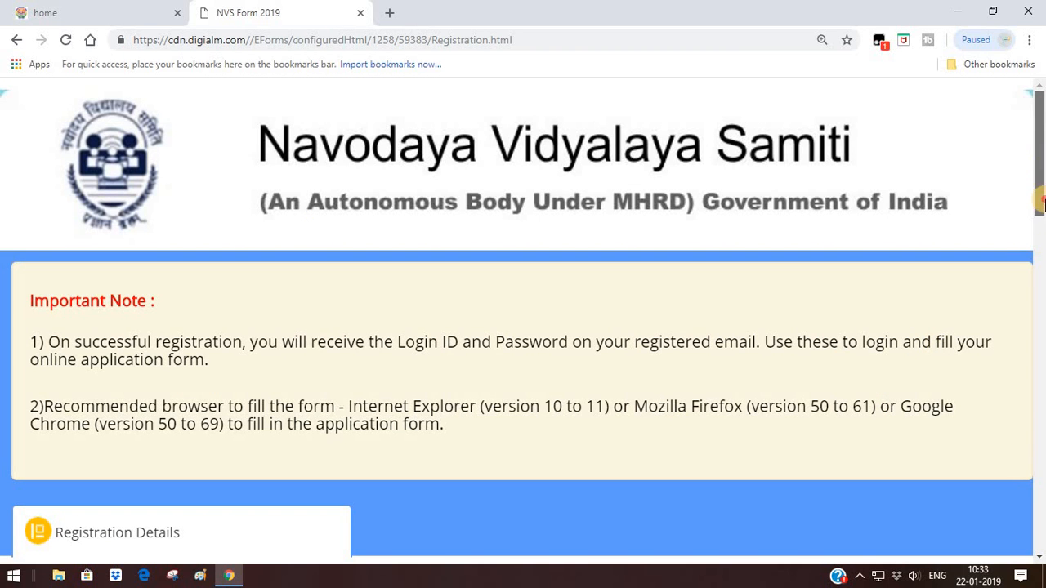
drag(1041, 188, 1041, 307)
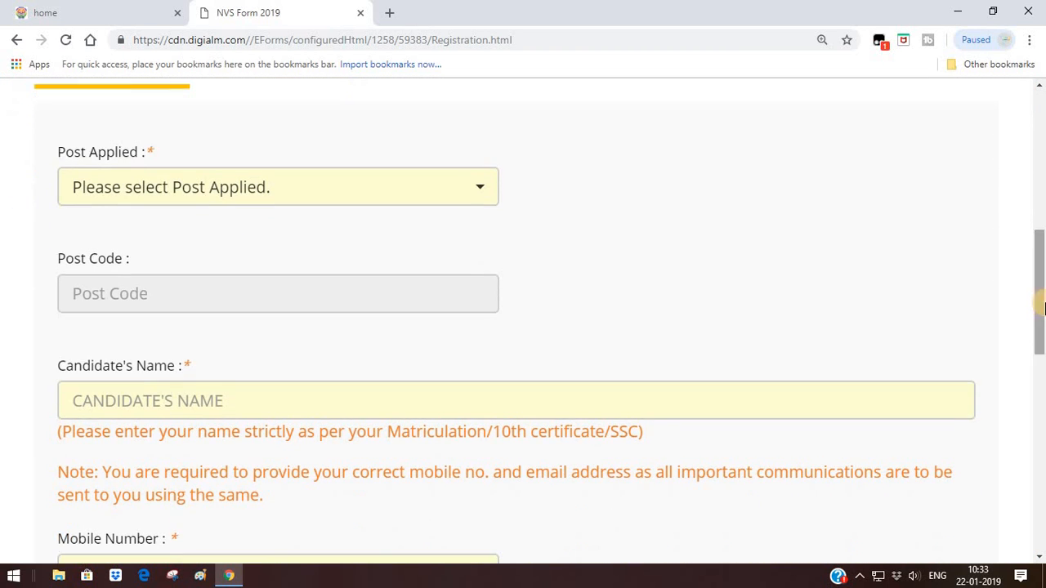
click(475, 194)
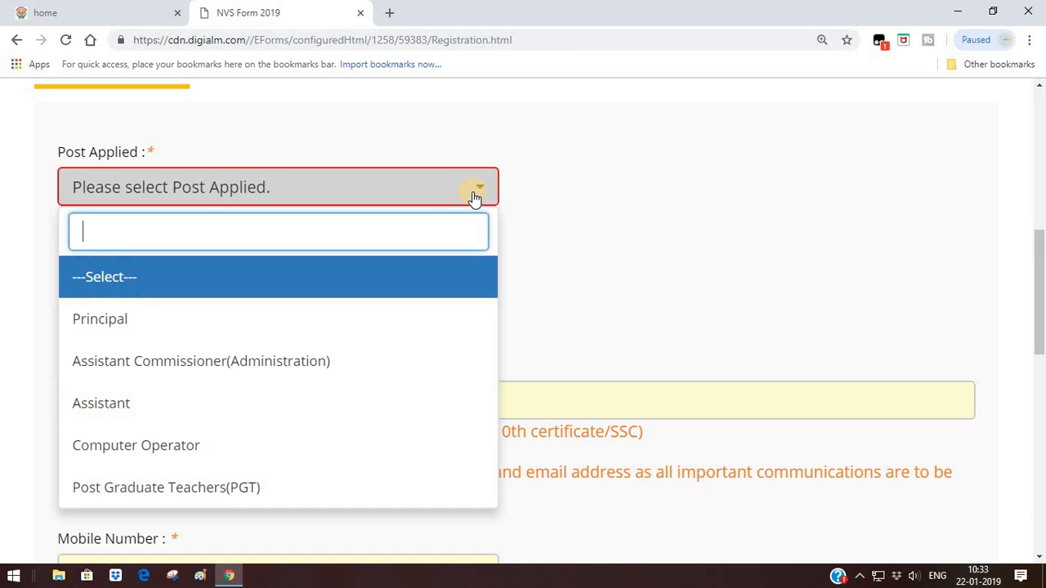
click(409, 491)
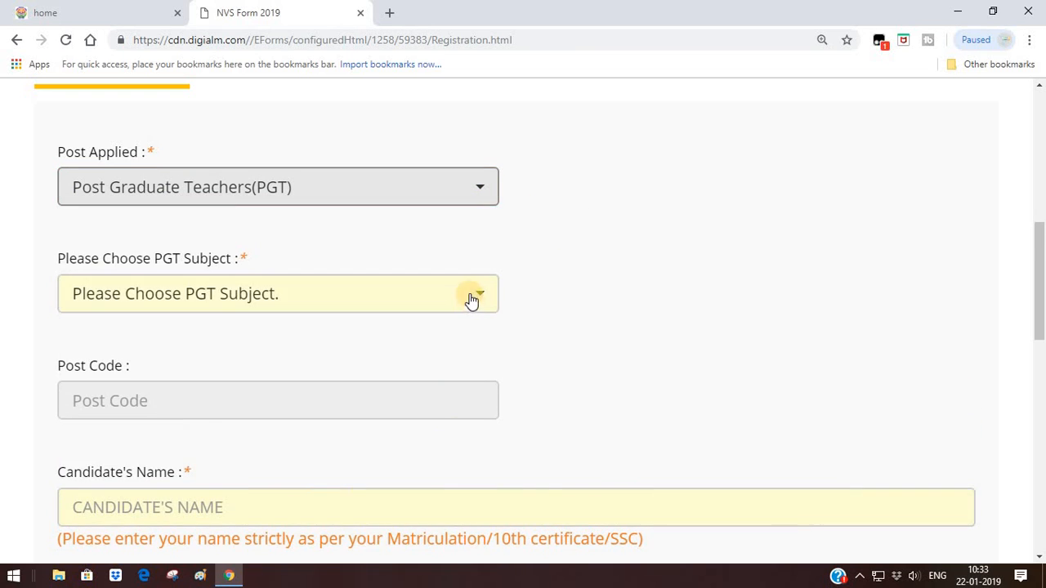
click(486, 296)
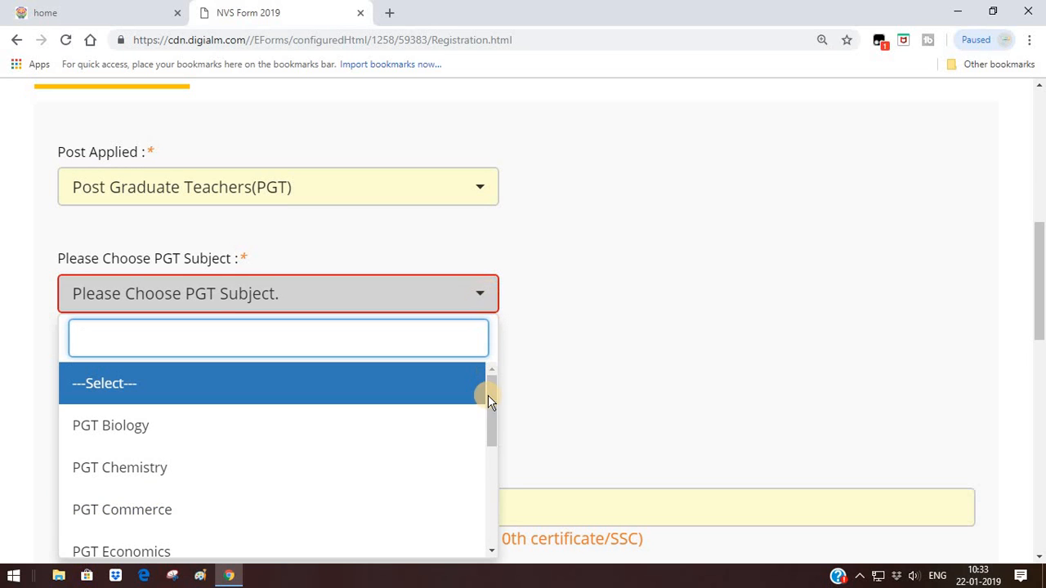
drag(486, 415, 487, 531)
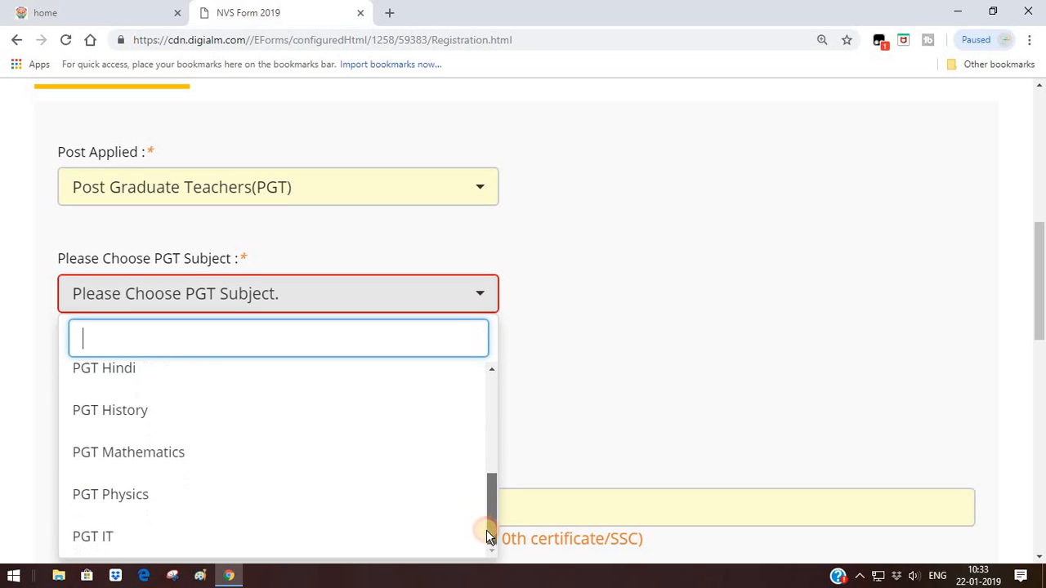
click(287, 493)
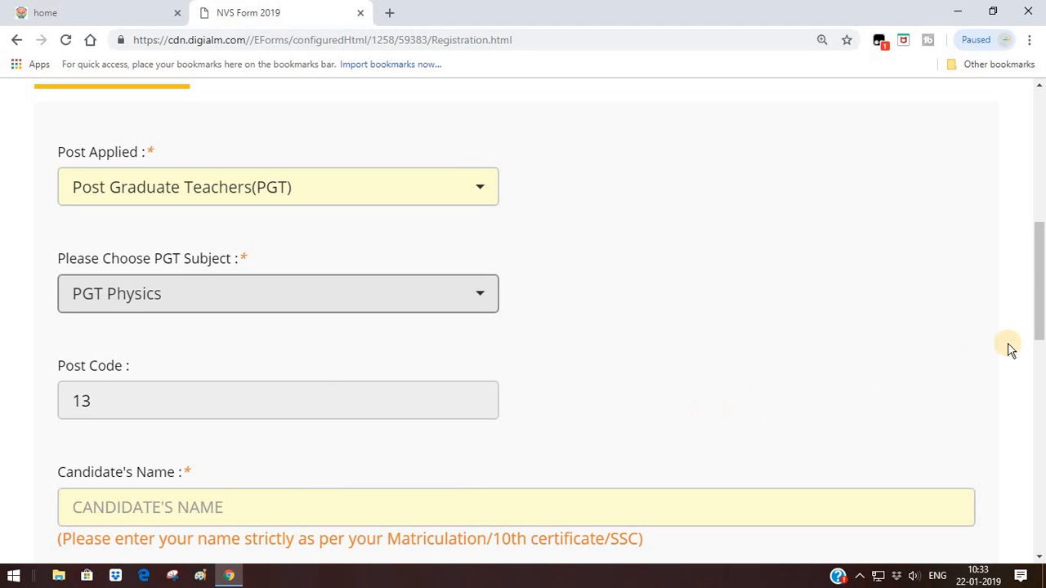
drag(1039, 351, 1040, 419)
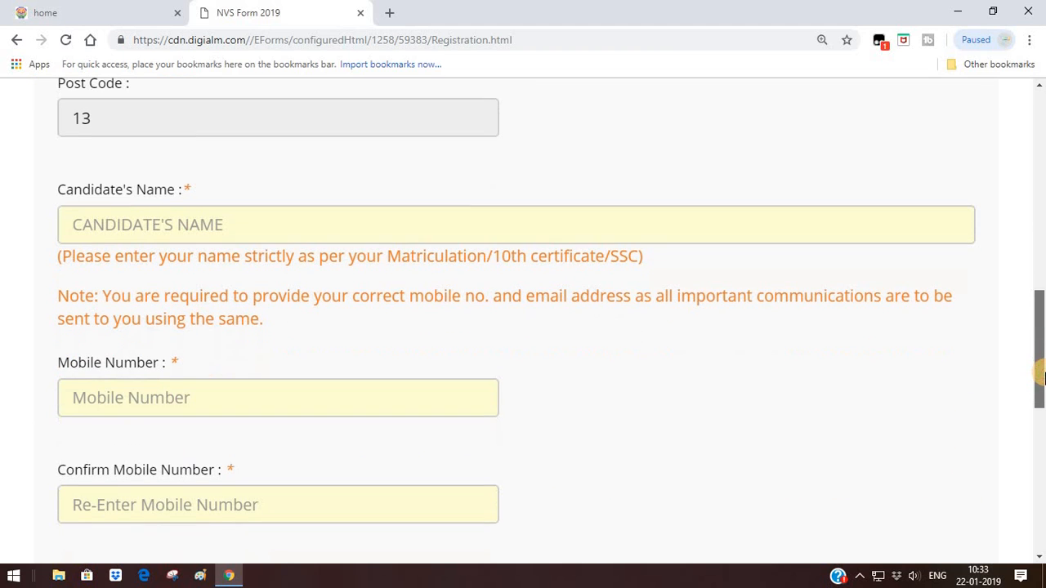
Enter the candidate's name, the mobile number and the confirmation mobile number
click(432, 227)
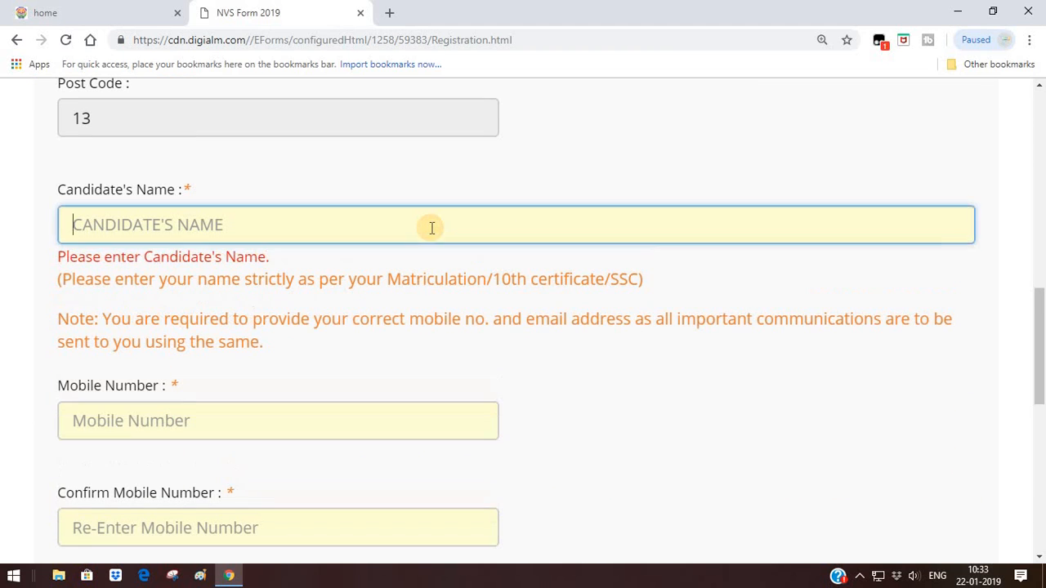
text(ST)
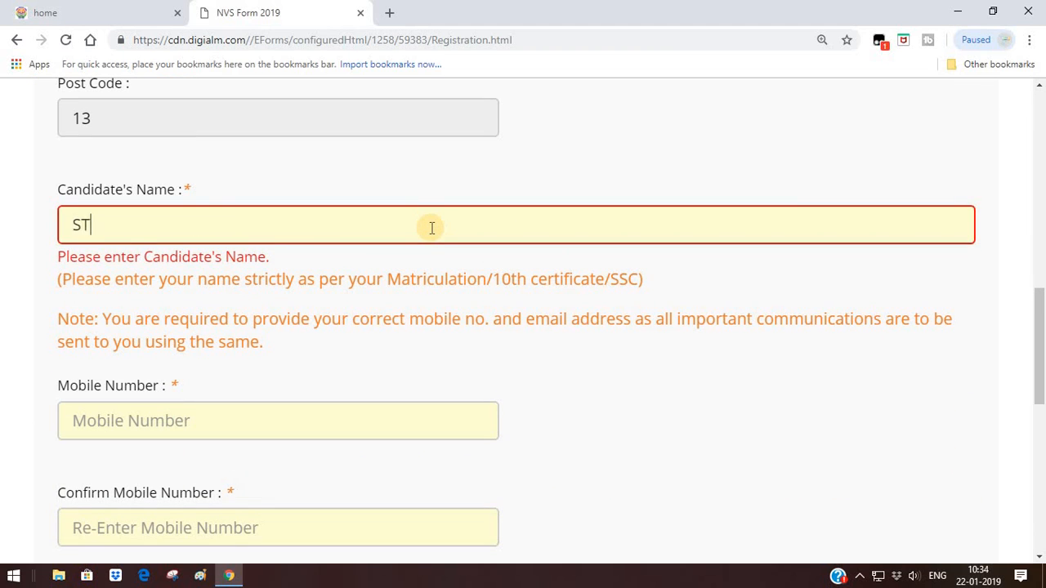
text(UDY WITH)
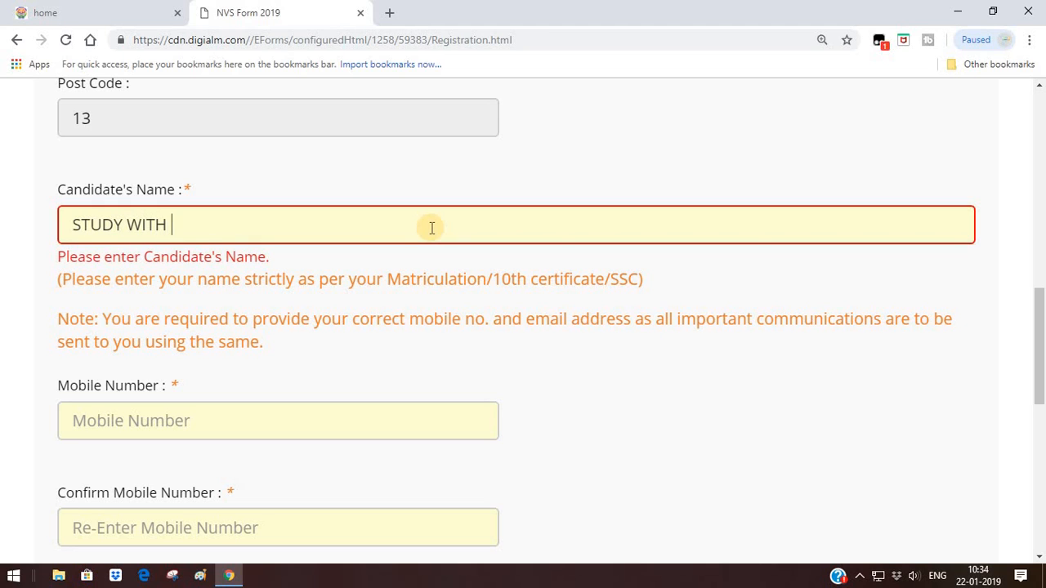
text( ME)
drag(1041, 359, 1040, 440)
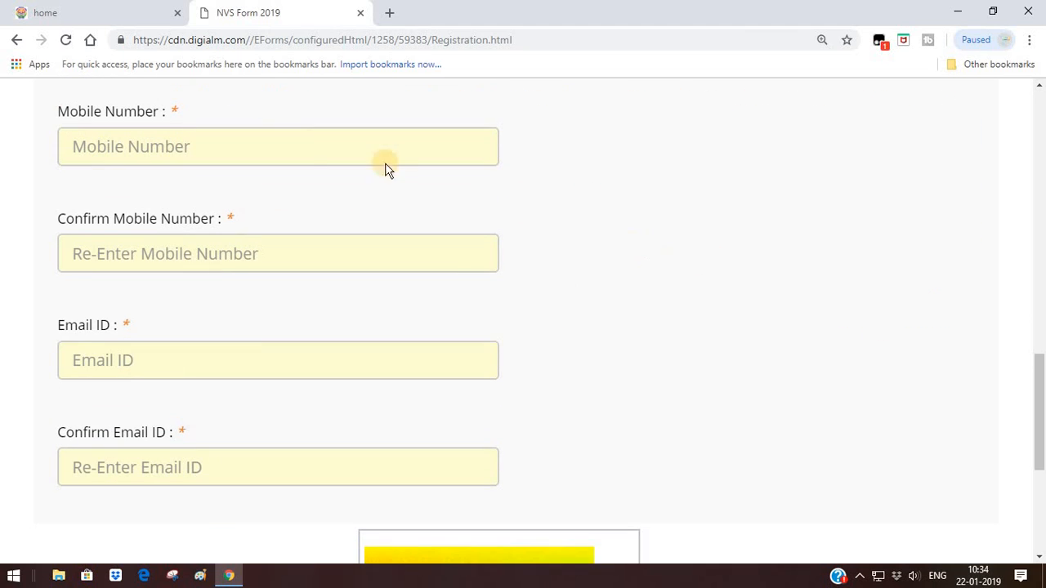
click(284, 142)
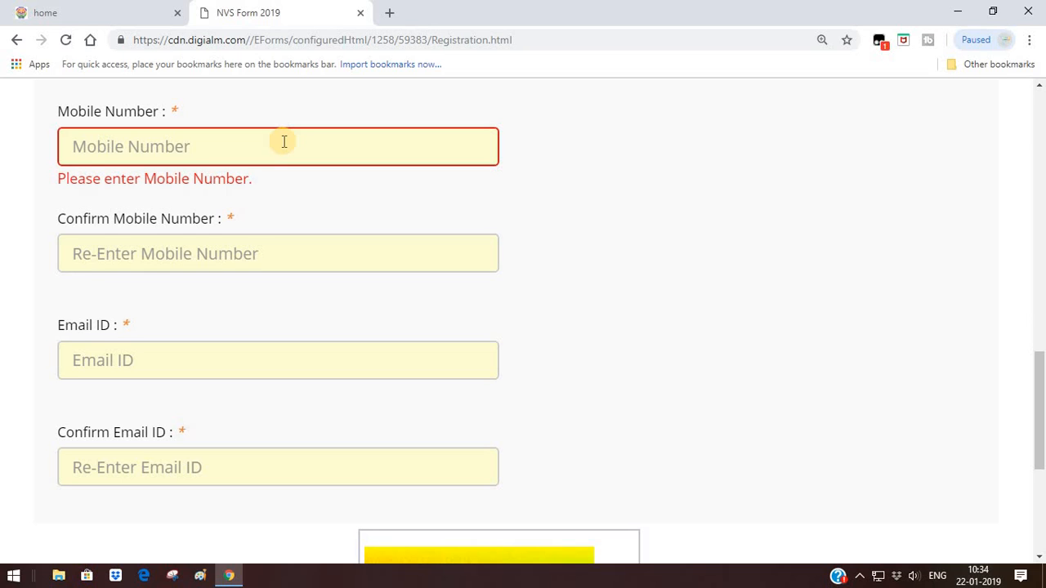
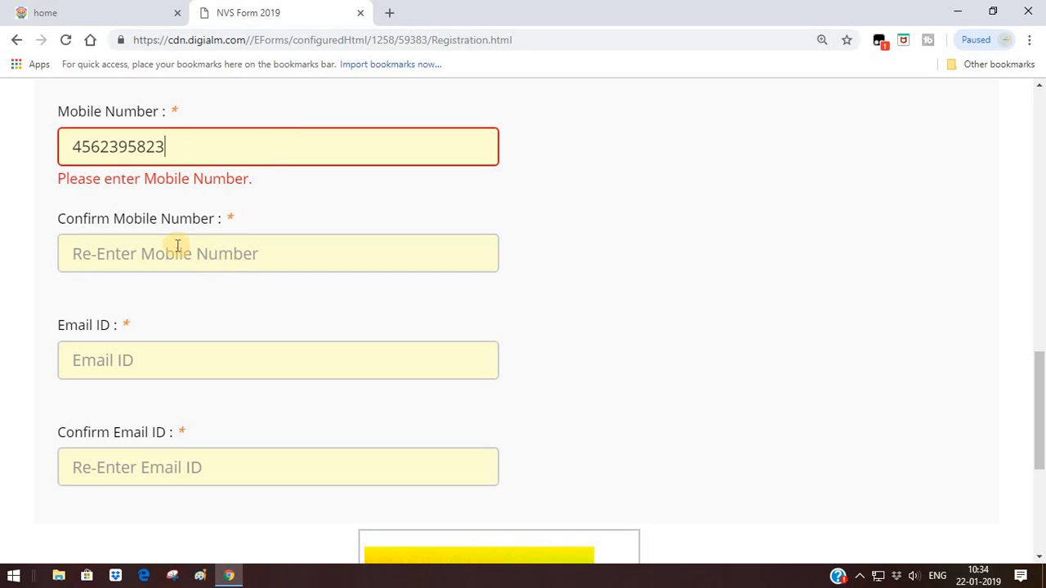
click(177, 246)
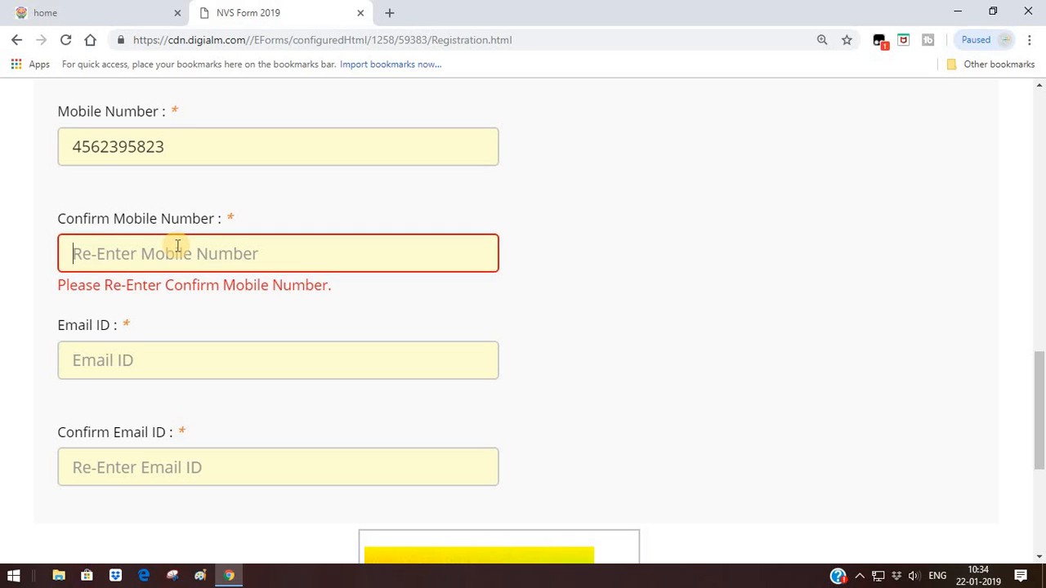
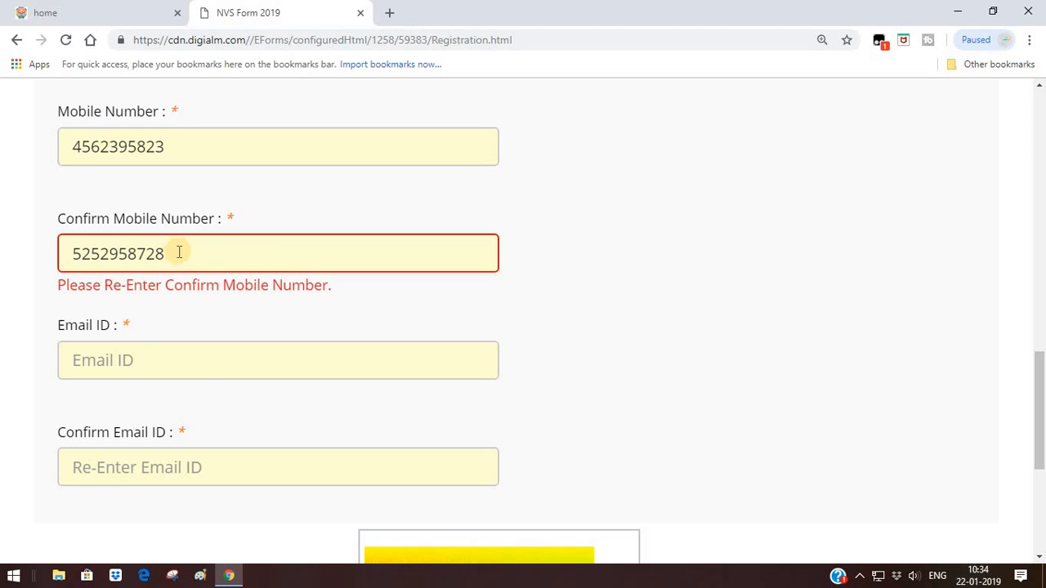
Fill in the Gmail e-mail ID and its confirmation, fixing the mistyped confirmation ending
click(136, 360)
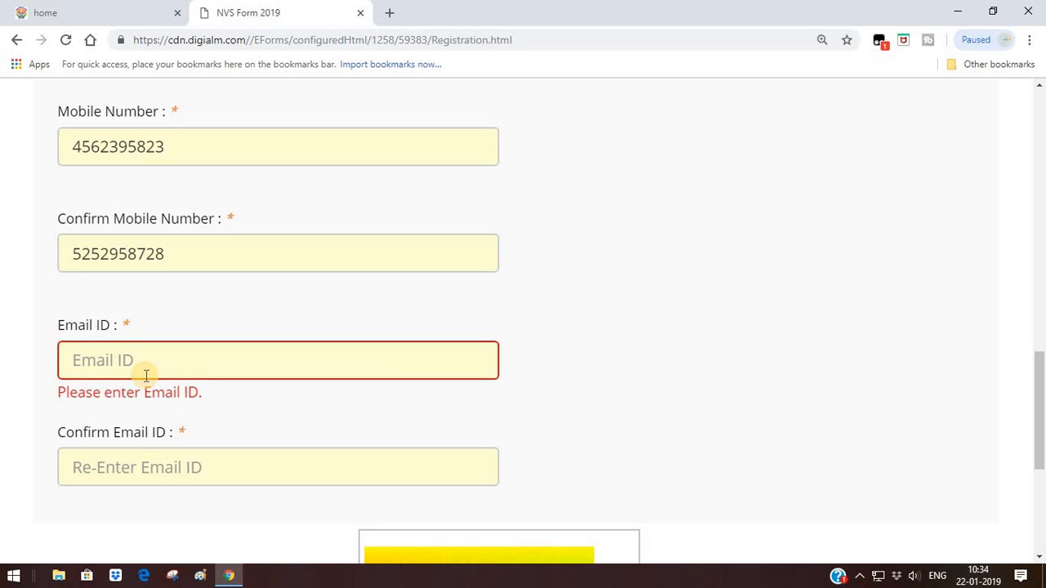
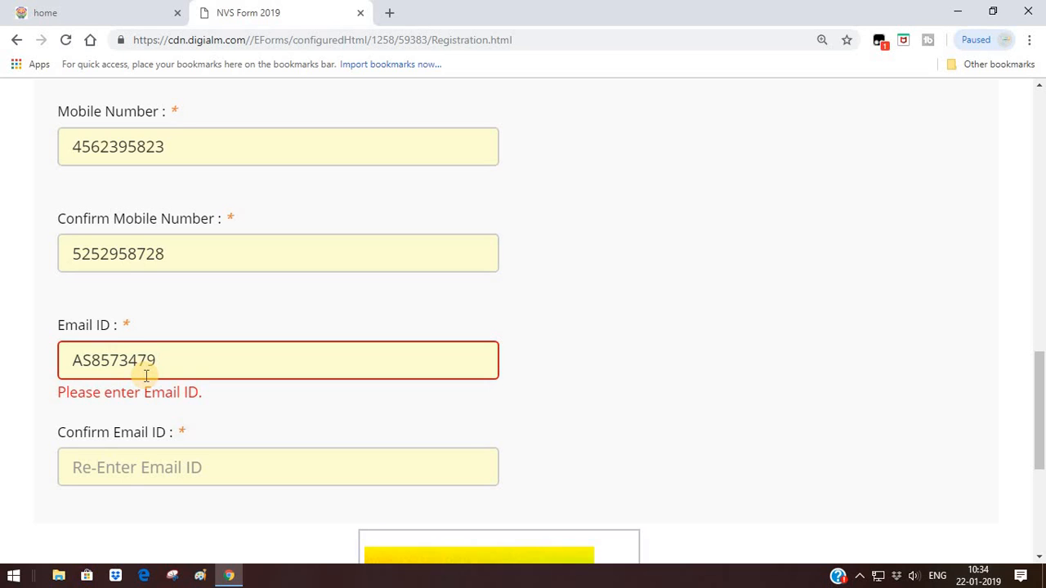
click(102, 469)
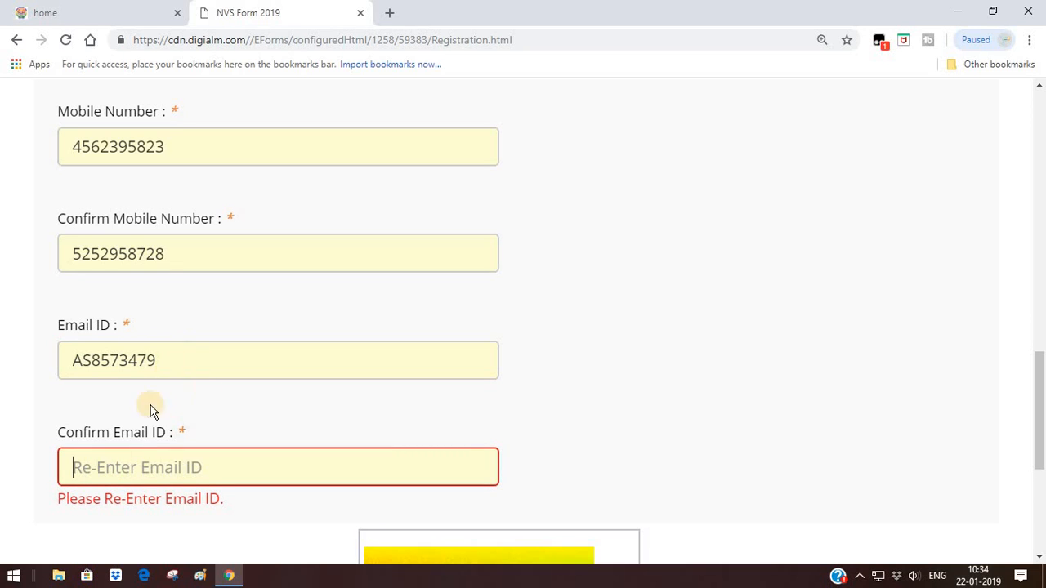
click(166, 363)
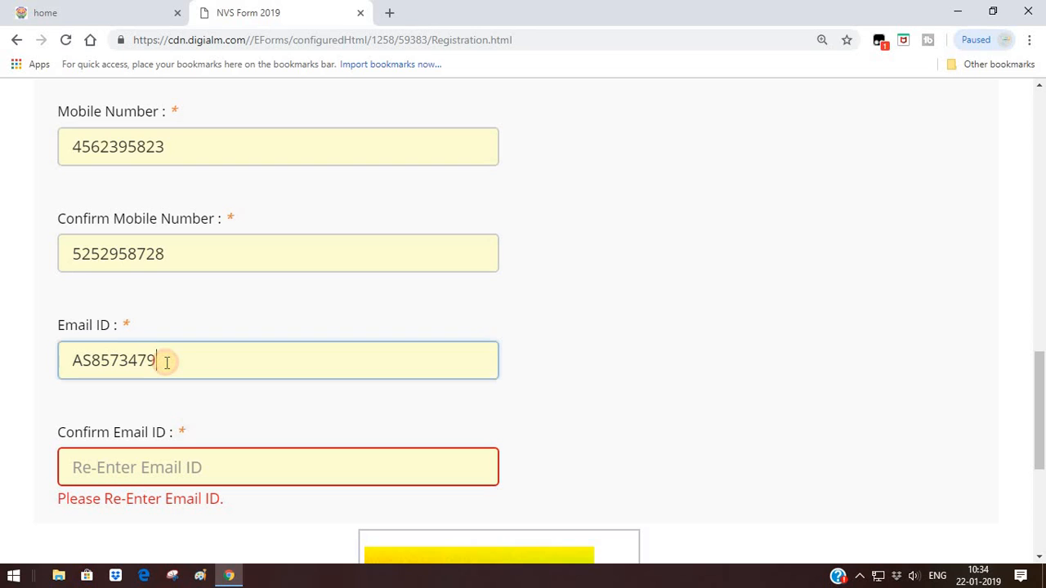
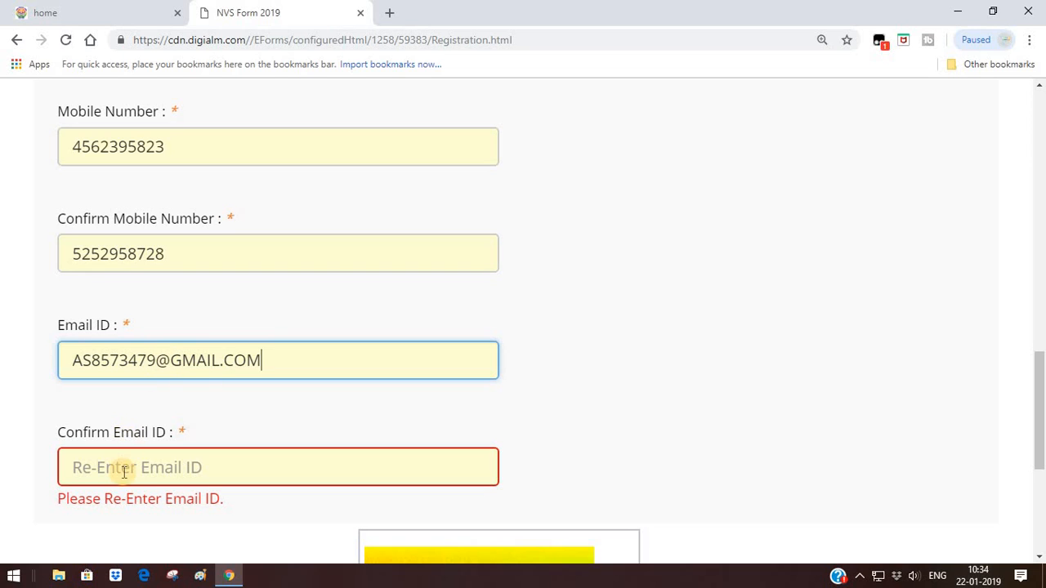
click(123, 471)
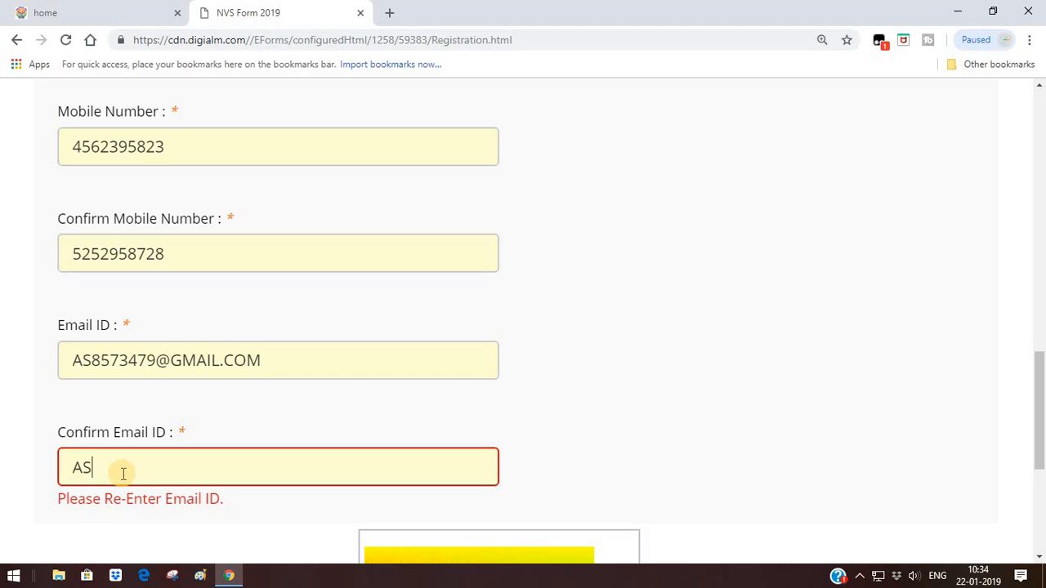
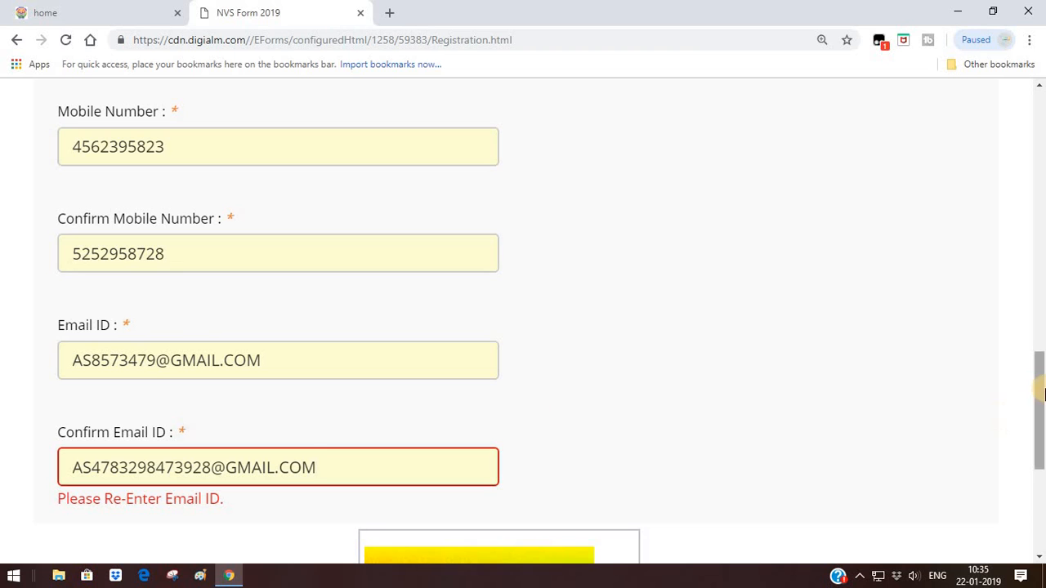
drag(1041, 388, 1042, 437)
Enter the 7-character captcha text shown in the image and submit the registration form
scroll(1041, 437, down, 2)
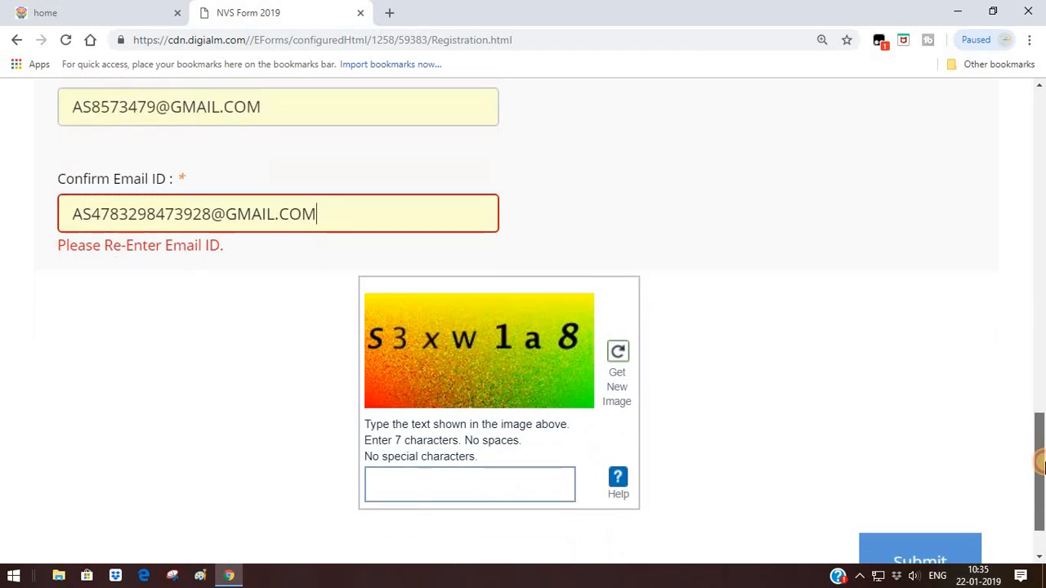
click(505, 441)
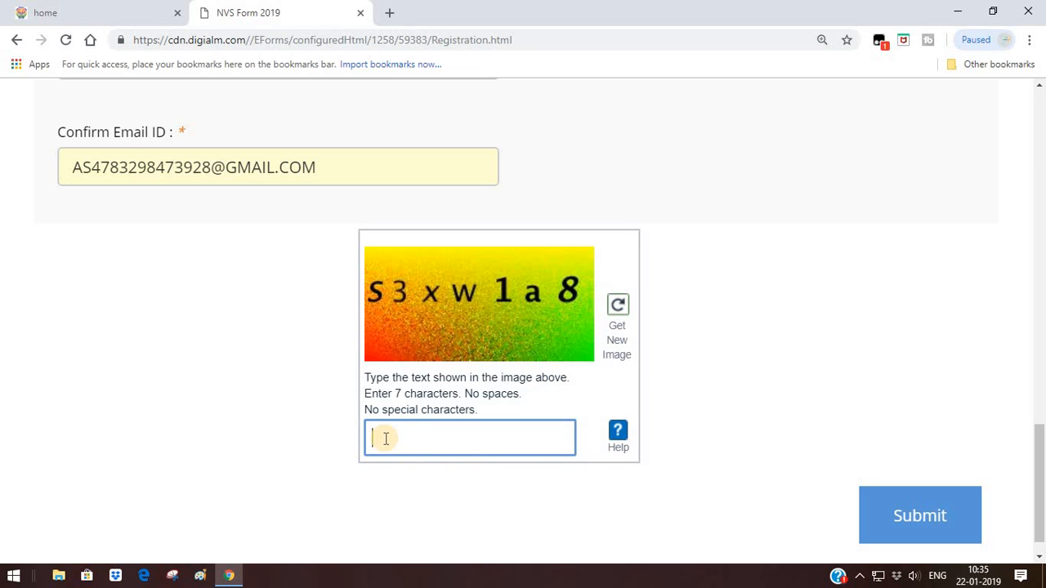
text(3)
key(BackSpace)
text(S3XW1A8)
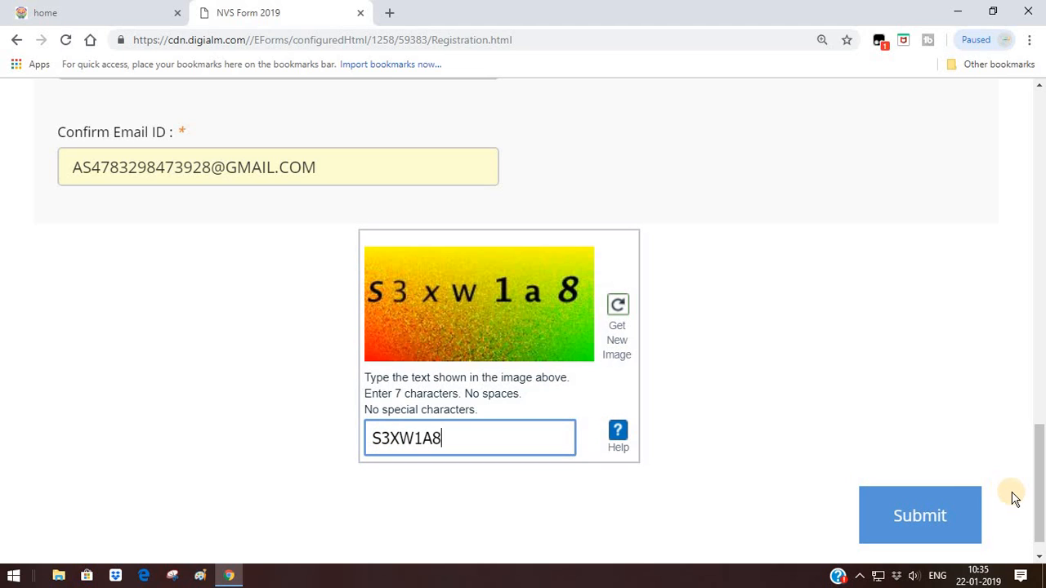
drag(1042, 483, 1043, 518)
click(936, 482)
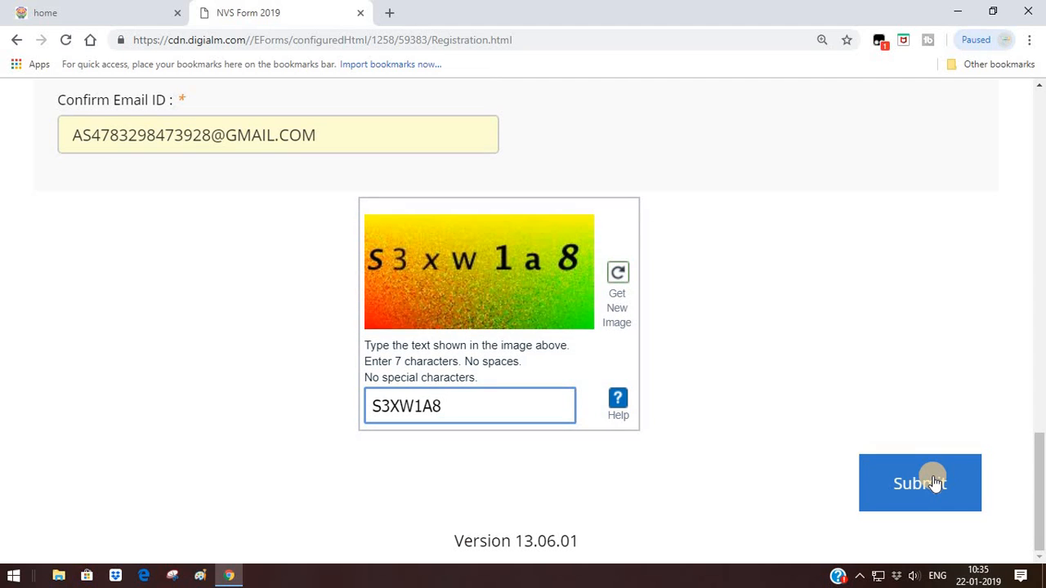
In a new tab, open Gmail's 'Sign-Up Successful for NVS Recruitment' email and scroll to the login details
click(392, 14)
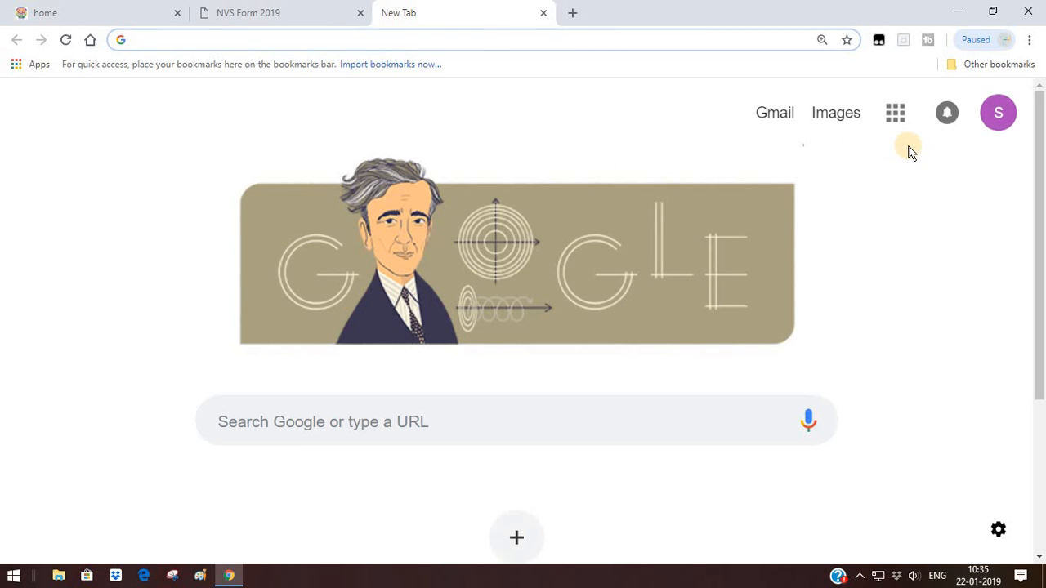
click(775, 117)
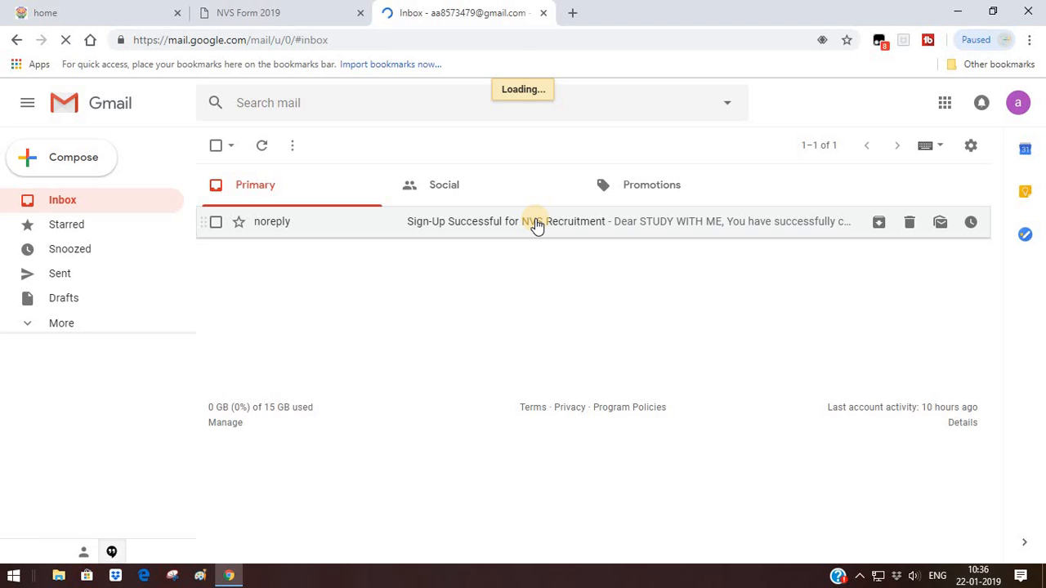
click(536, 225)
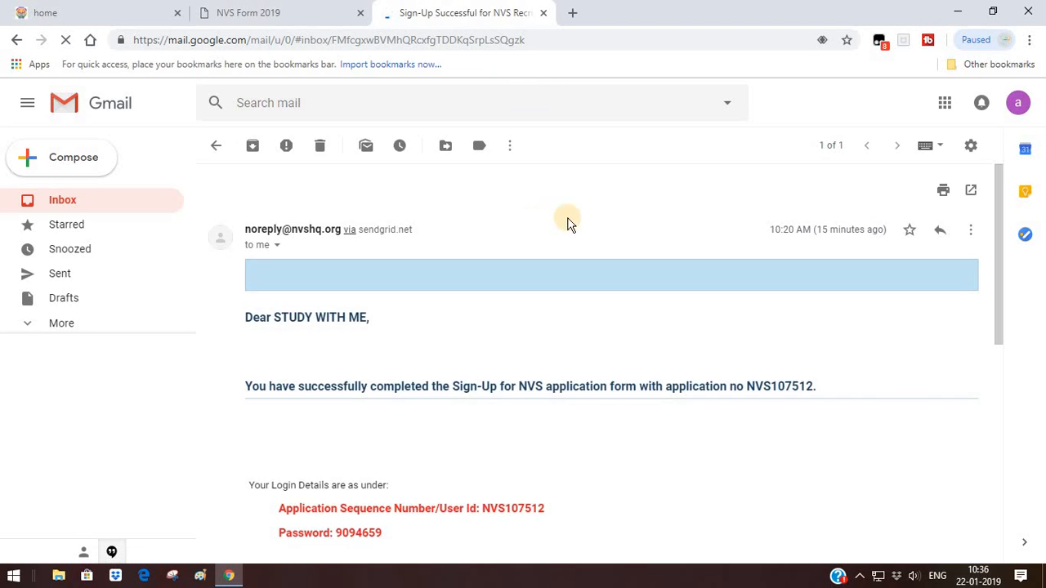
click(996, 275)
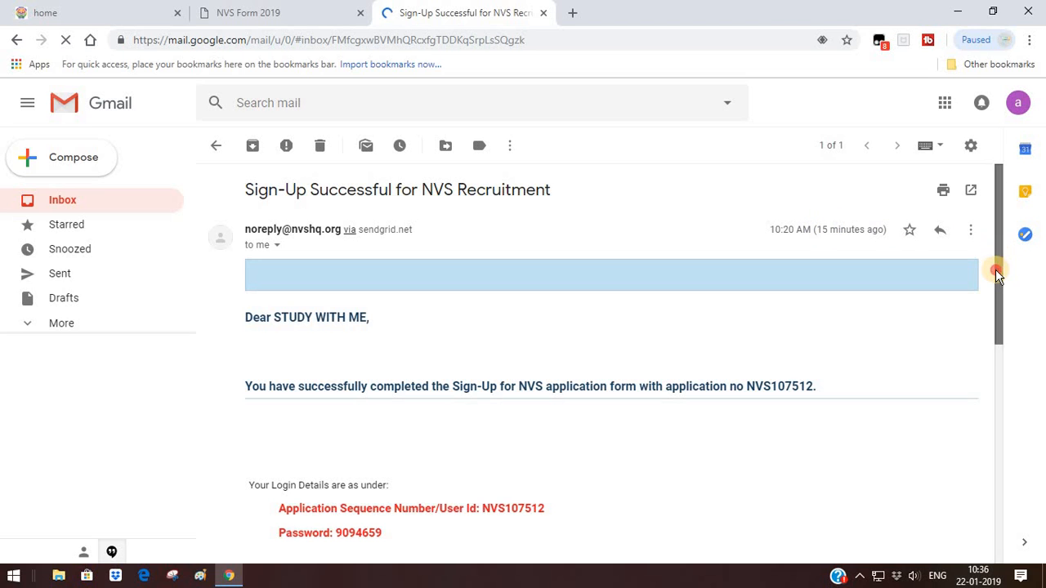
scroll(994, 298, down, 1)
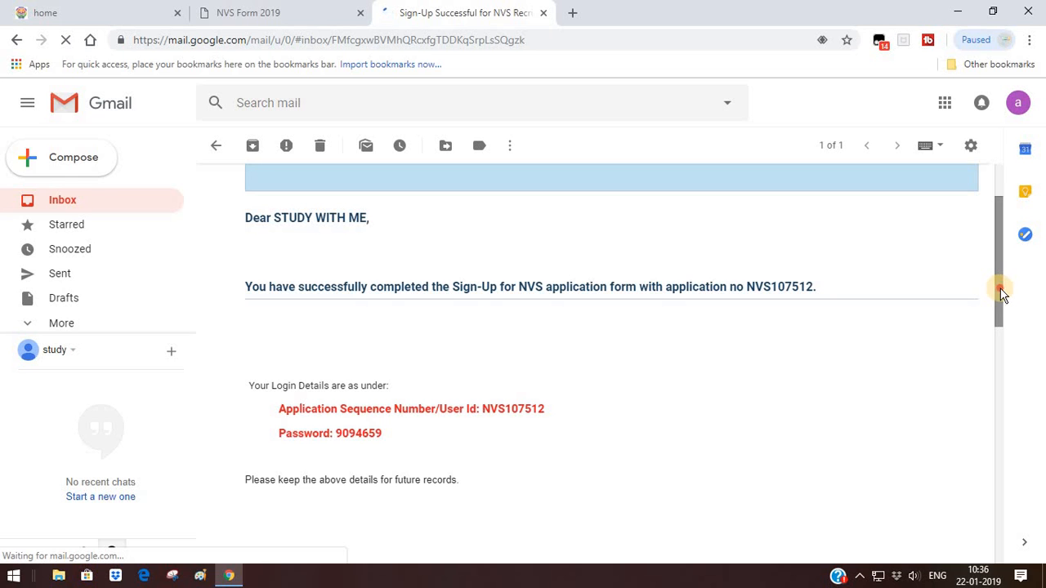
drag(999, 287, 991, 227)
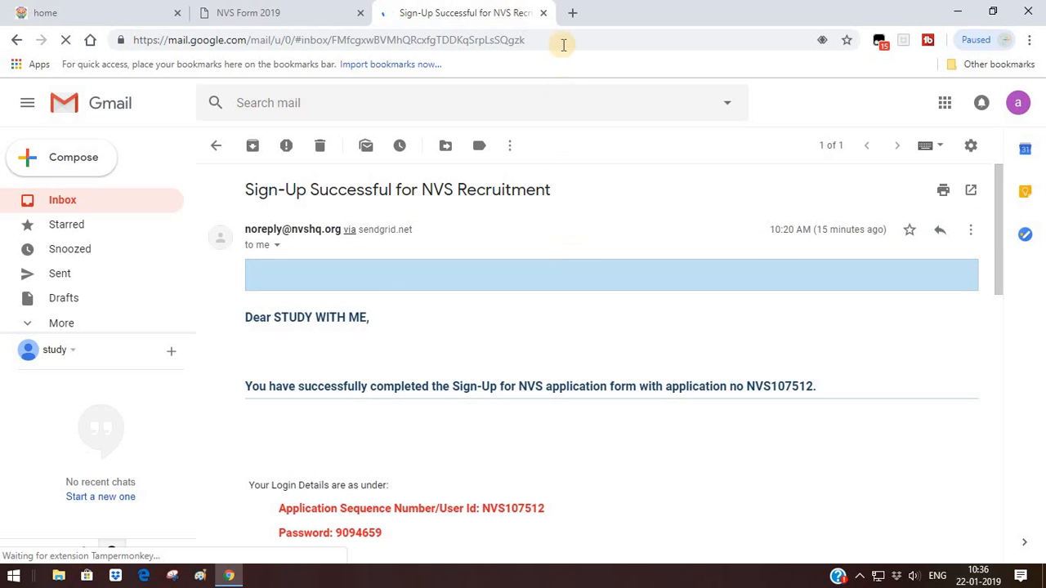
Return to the Navodaya Vidyalaya home page and reopen the recruitment instructions via the apply link
click(262, 10)
click(113, 7)
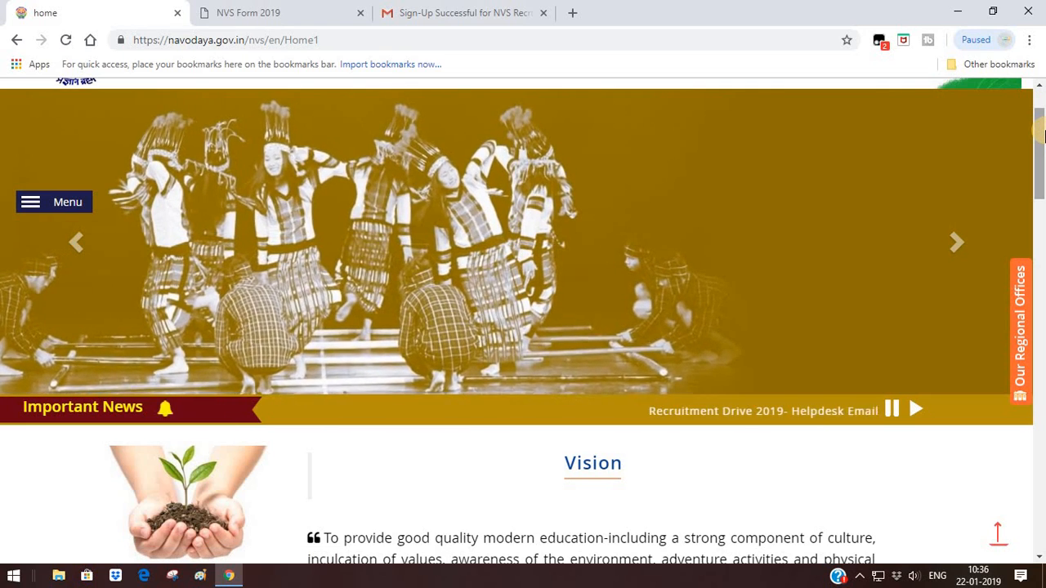
drag(1040, 119, 1044, 155)
scroll(1042, 157, up, 2)
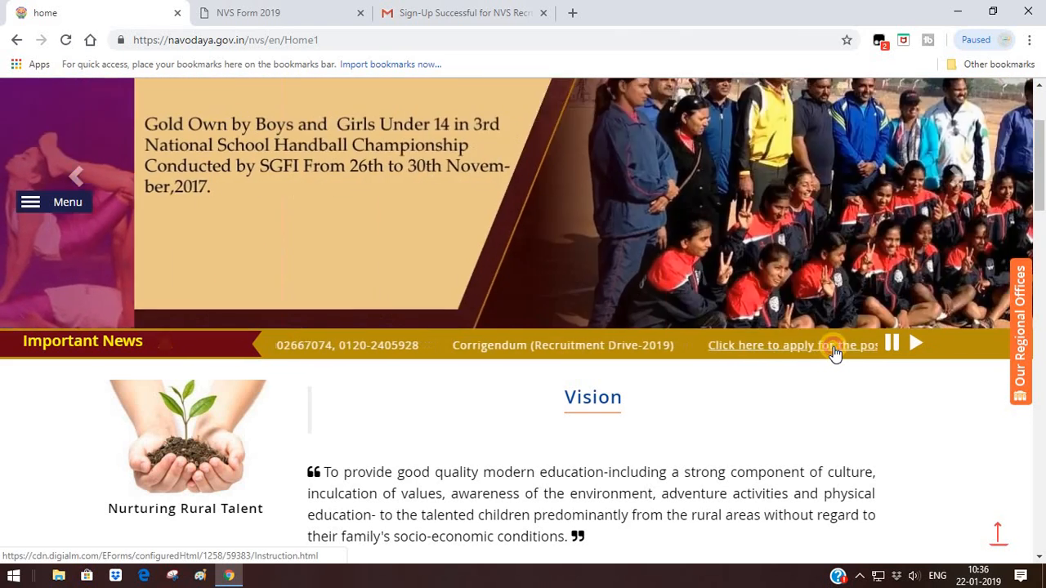
click(833, 353)
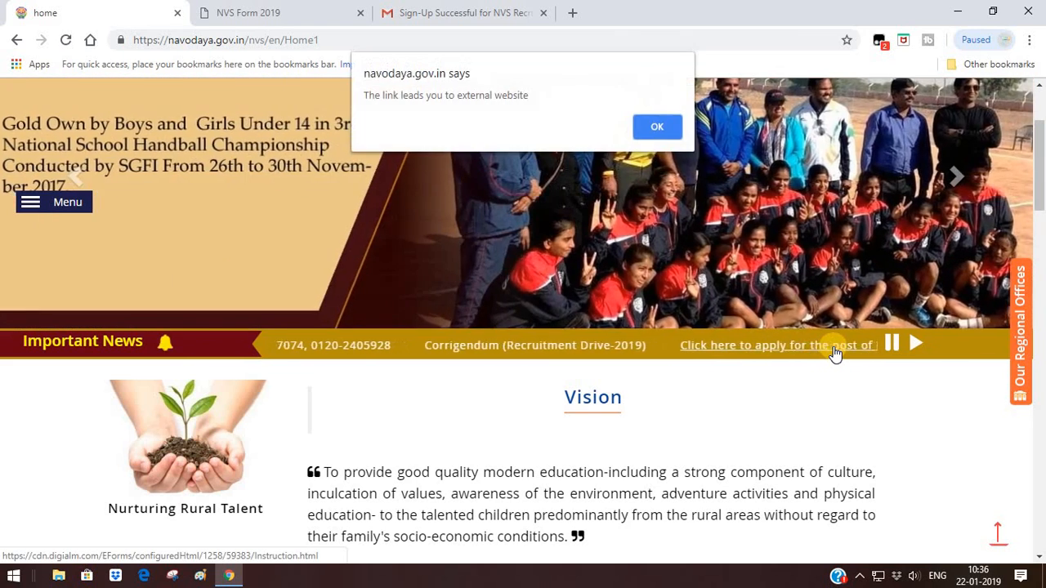
click(657, 128)
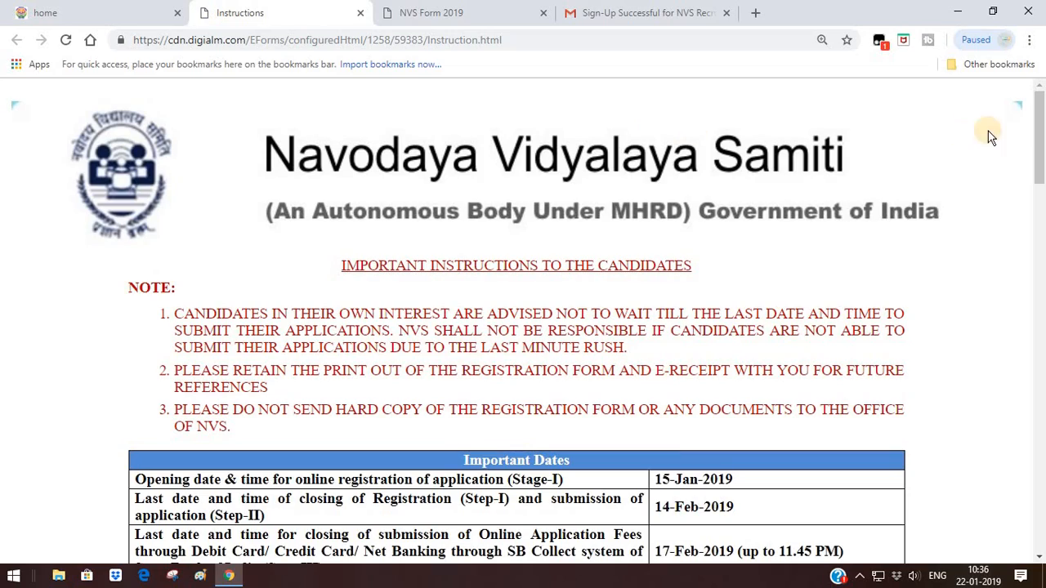
Tick I Agree on the instructions and go to the Already Registered Candidates login
drag(1036, 133, 1041, 555)
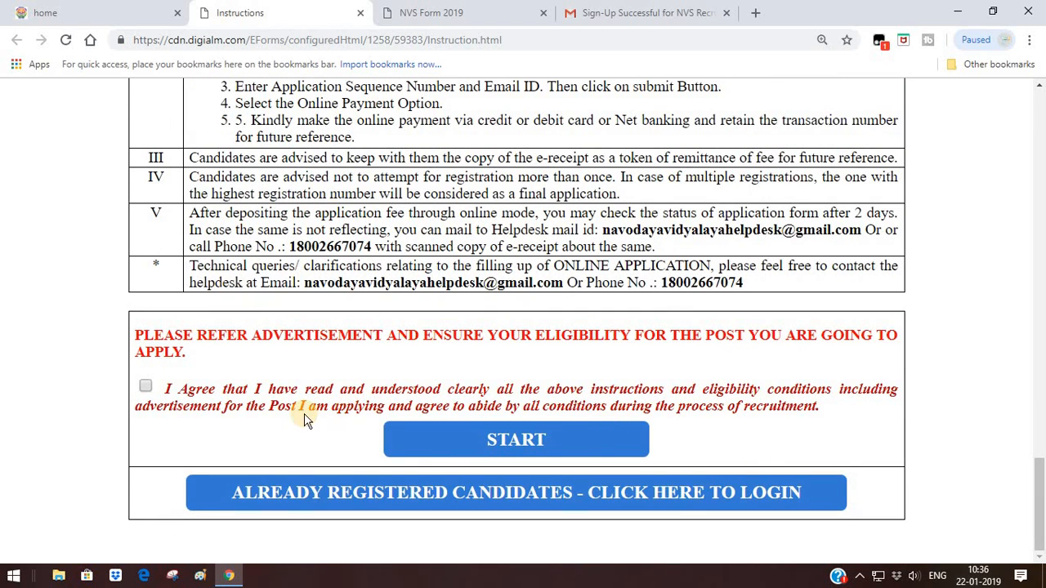
click(145, 389)
click(464, 500)
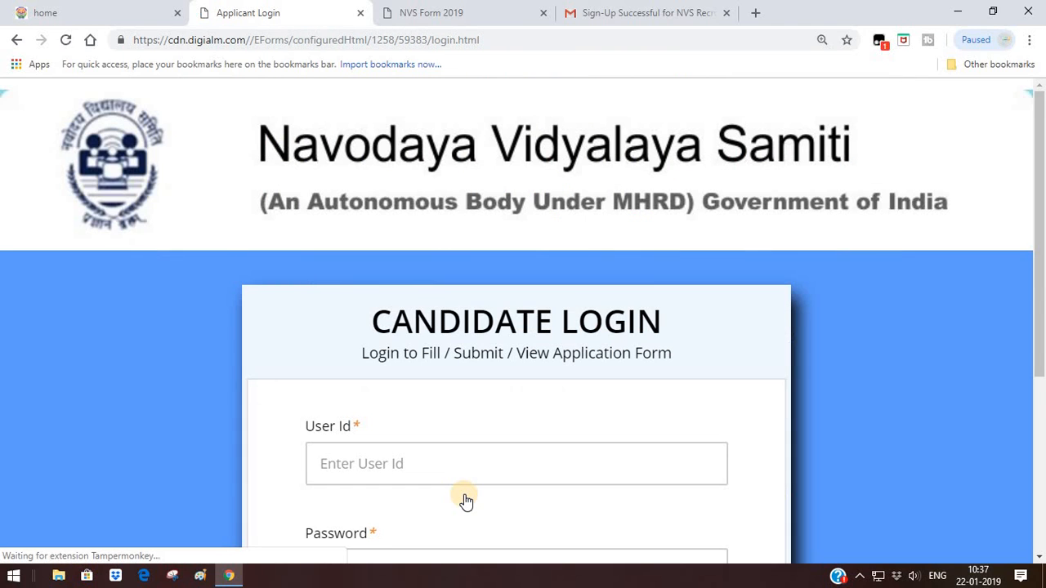
Log in with the application number as User Id and the account password
click(390, 463)
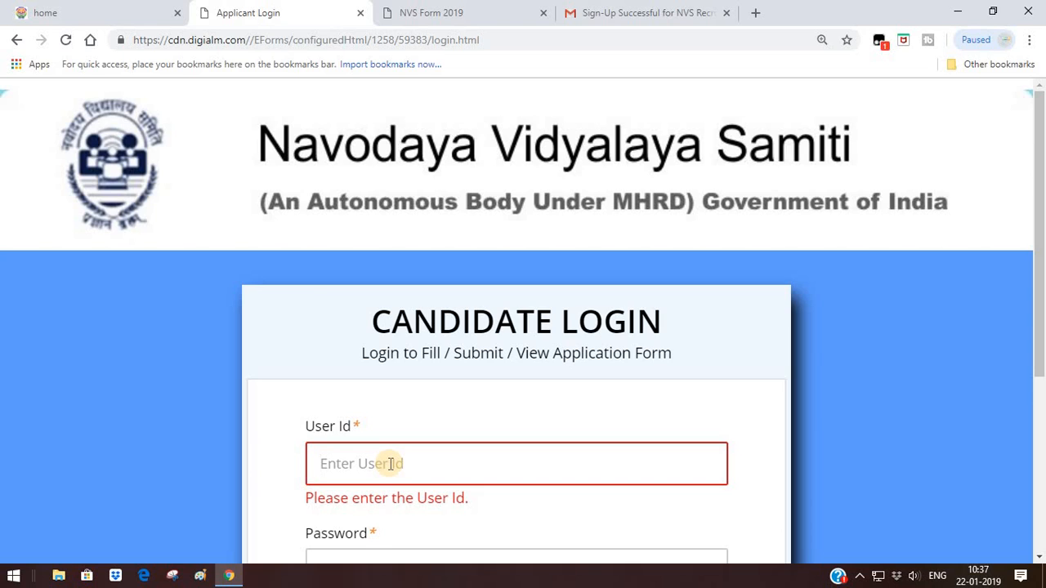
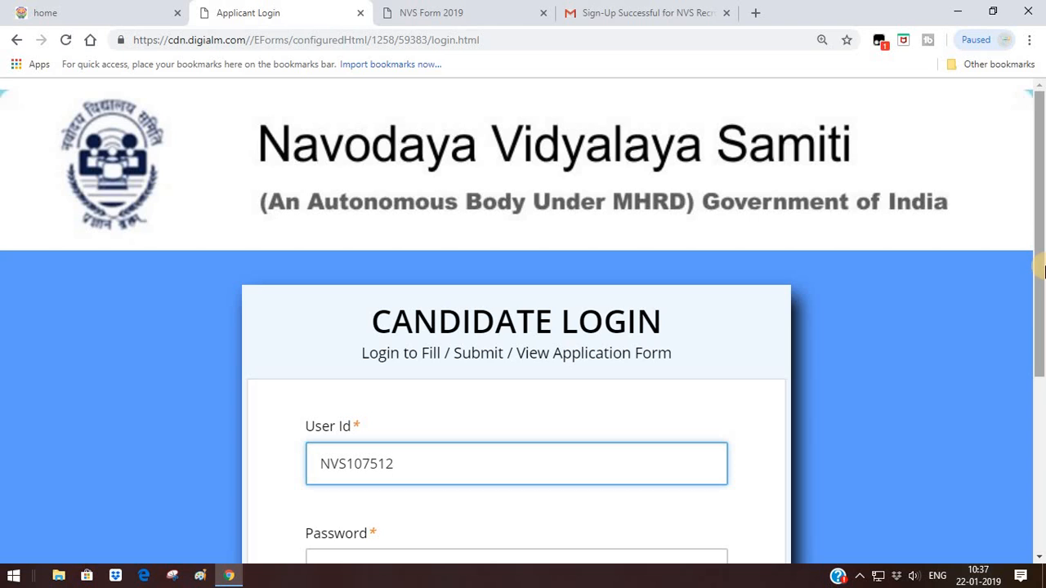
scroll(1041, 351, down, 1)
scroll(1041, 351, down, 2)
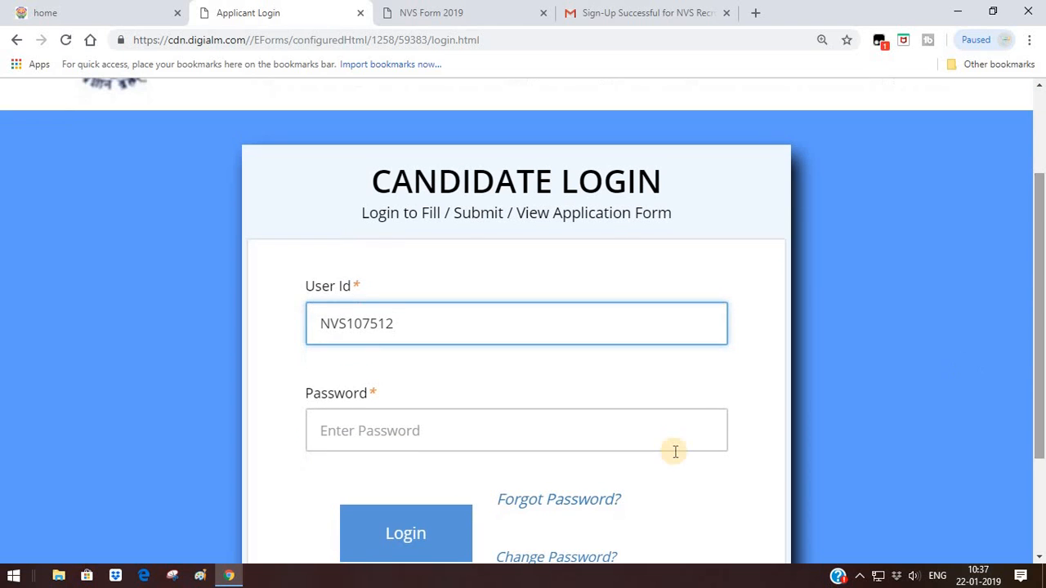
click(588, 435)
text(••)
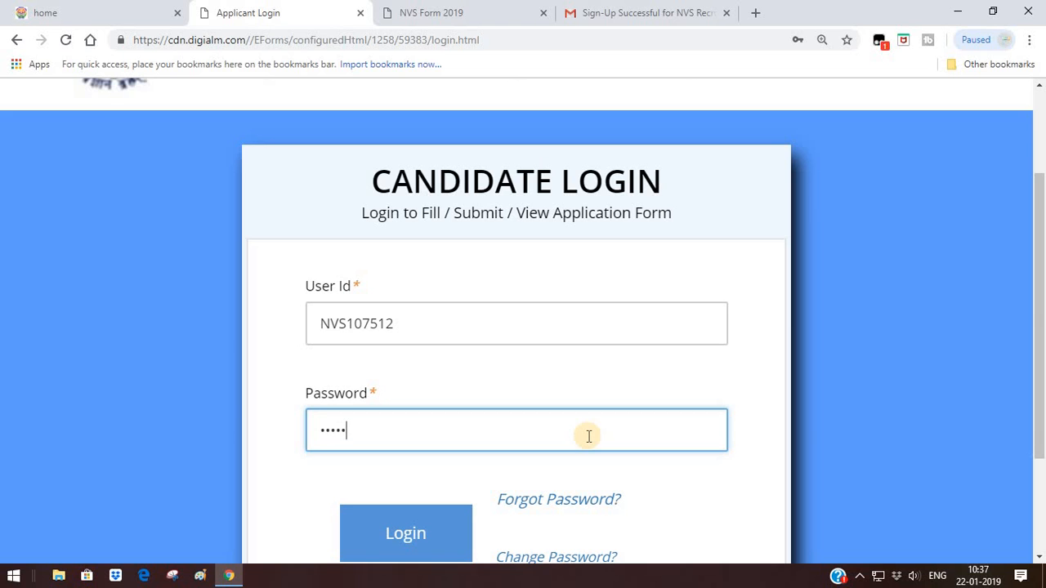
click(414, 536)
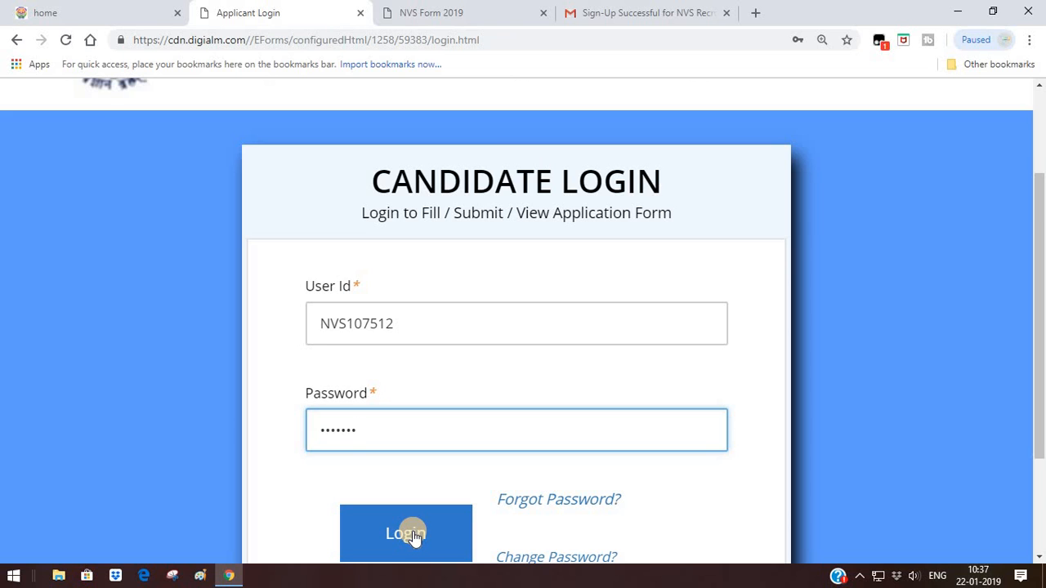
click(414, 535)
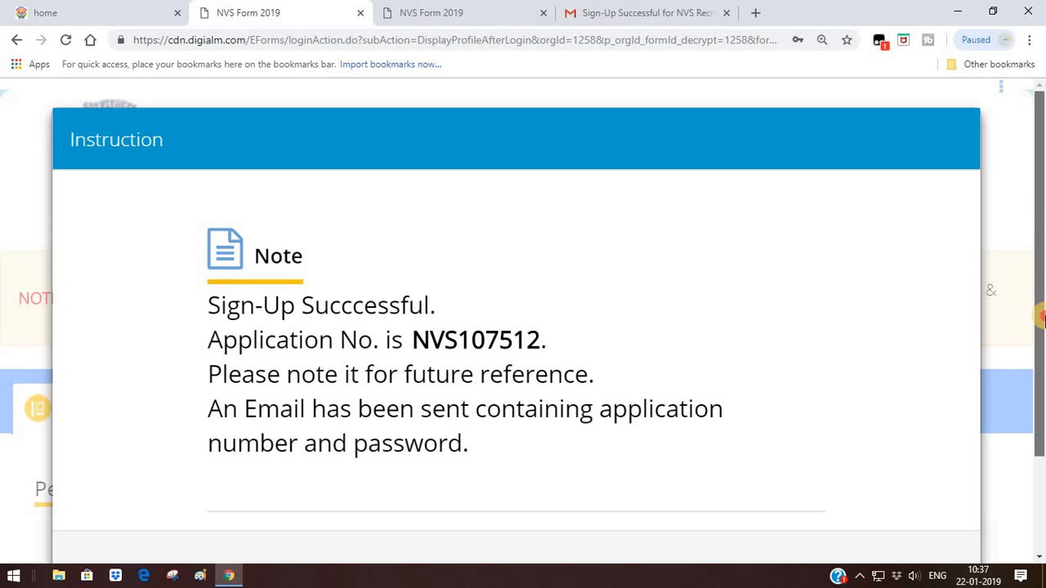
Close the sign-up successful note, zoom Chrome back to 100% and open the NVS Application Form
scroll(894, 342, down, 2)
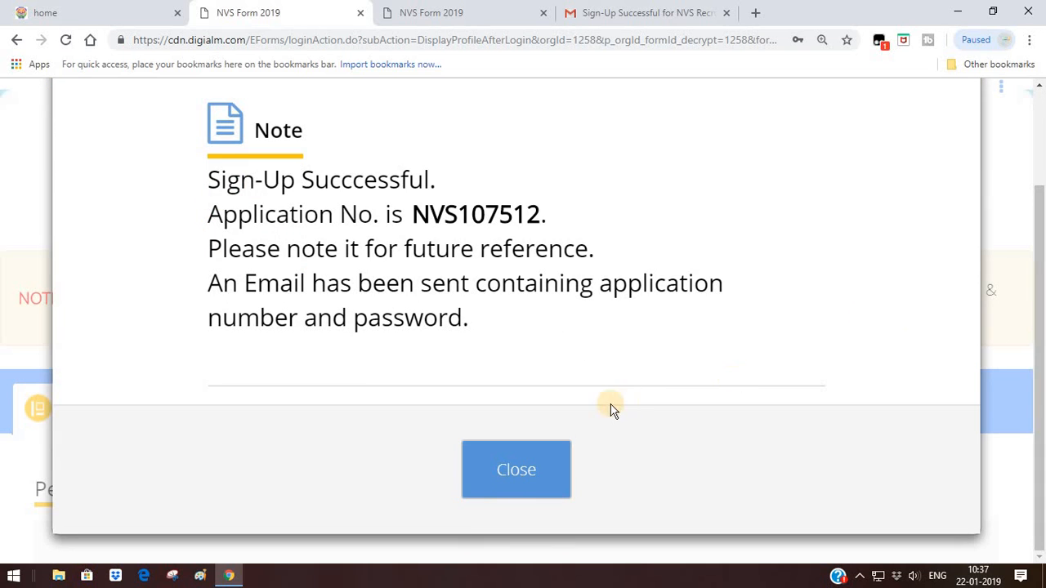
click(523, 475)
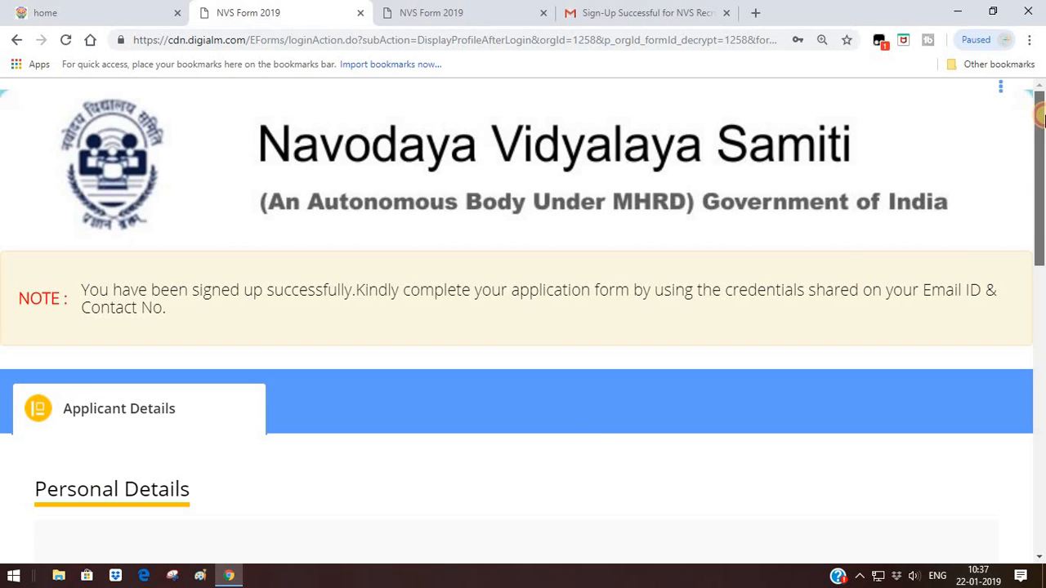
click(1028, 39)
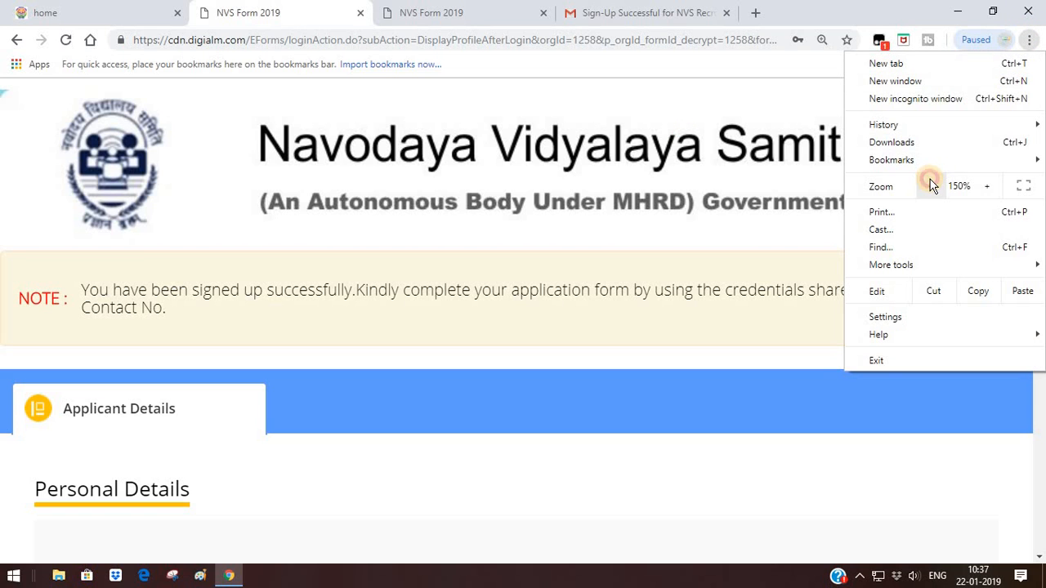
click(930, 186)
click(931, 185)
click(930, 186)
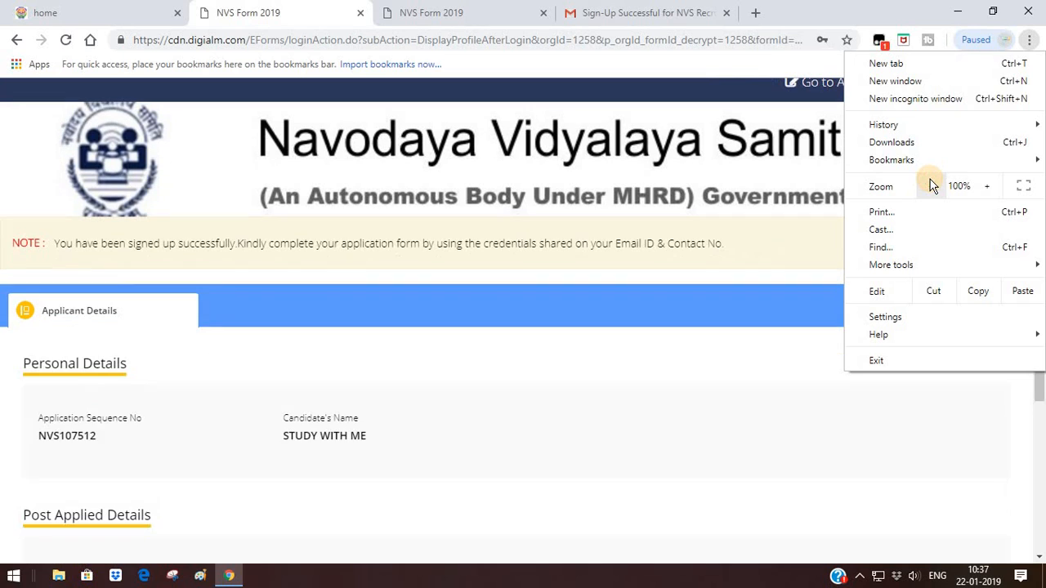
click(798, 169)
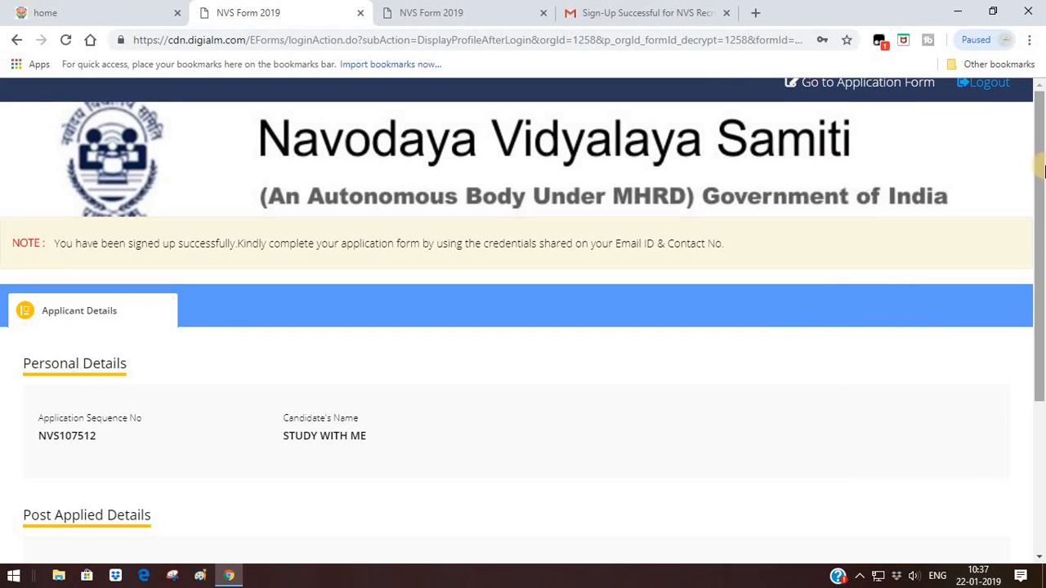
click(885, 89)
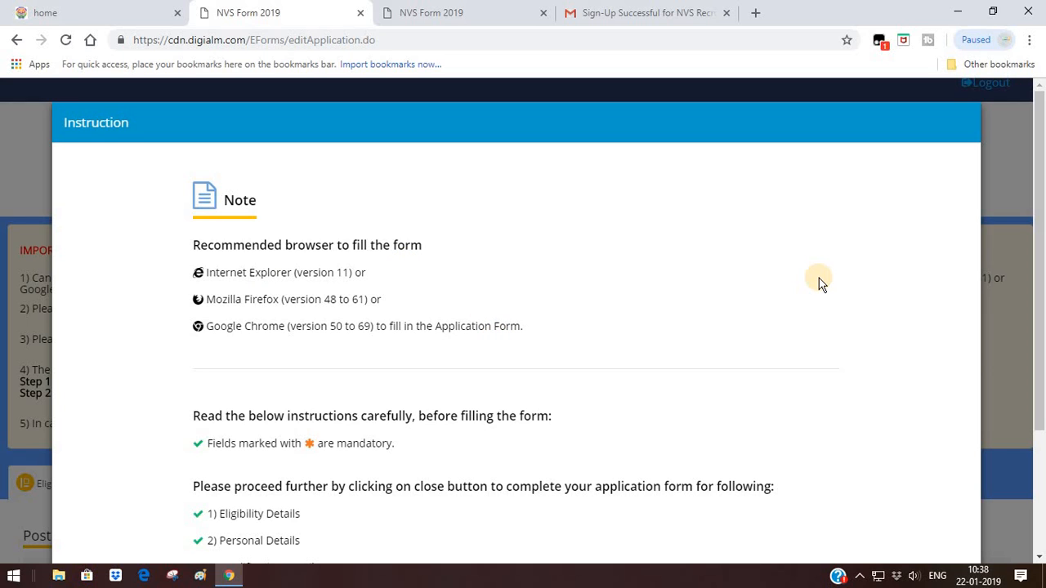
Close the form's instruction note, zoom the page to 125% and switch Chrome to full screen
drag(1042, 289, 1043, 439)
click(525, 503)
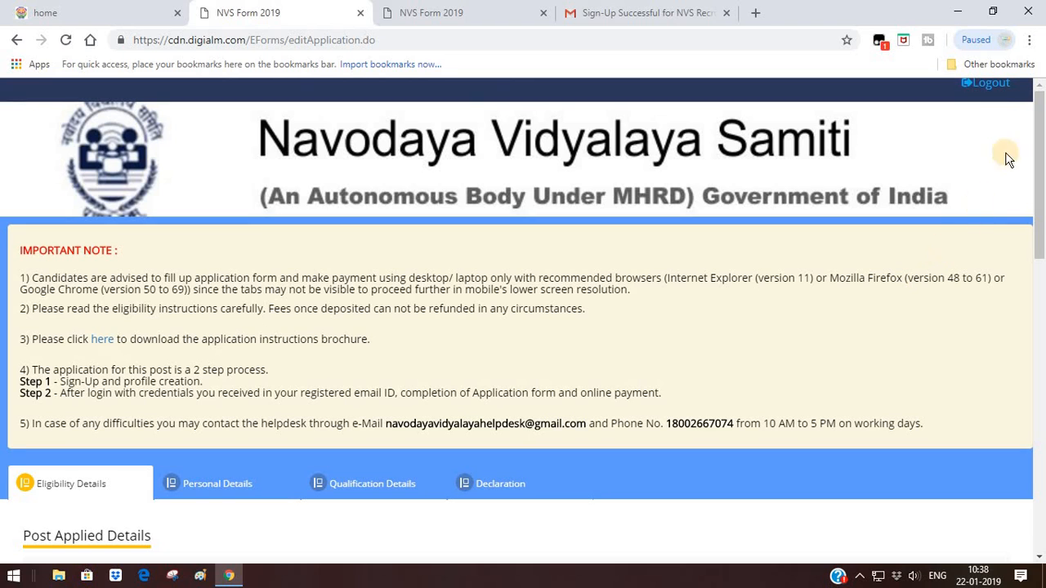
click(1029, 41)
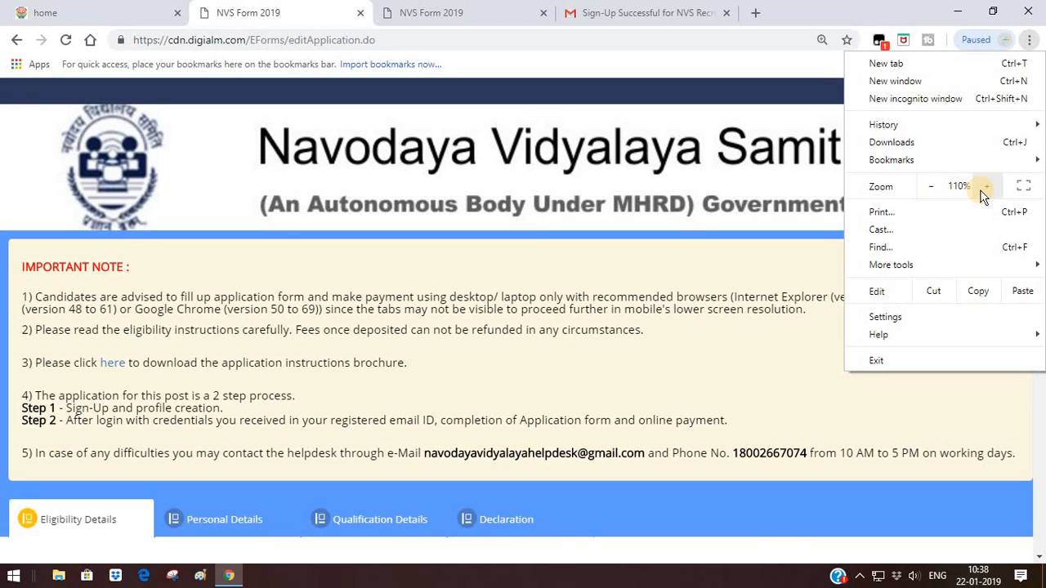
click(983, 188)
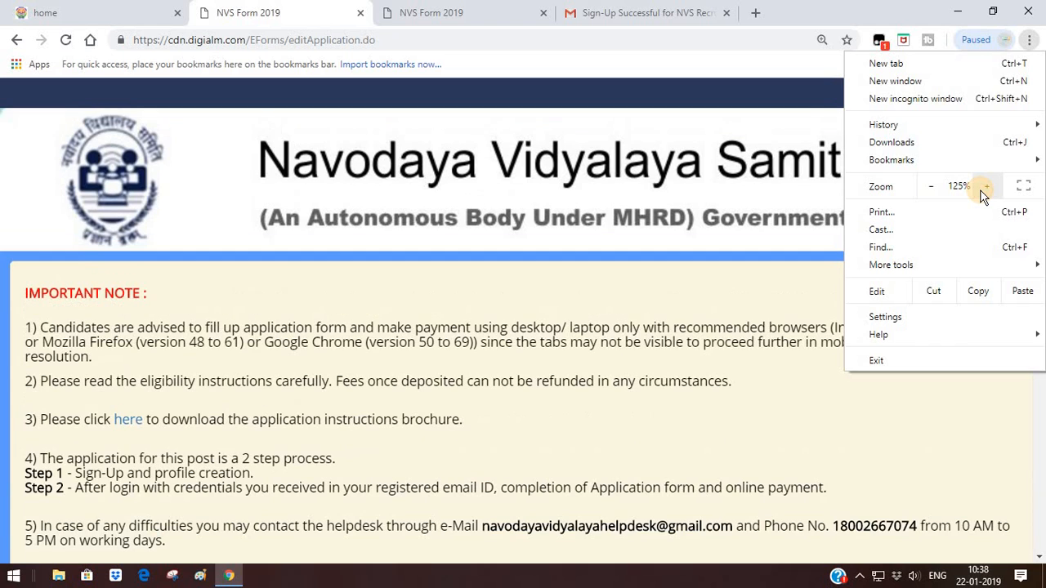
click(801, 117)
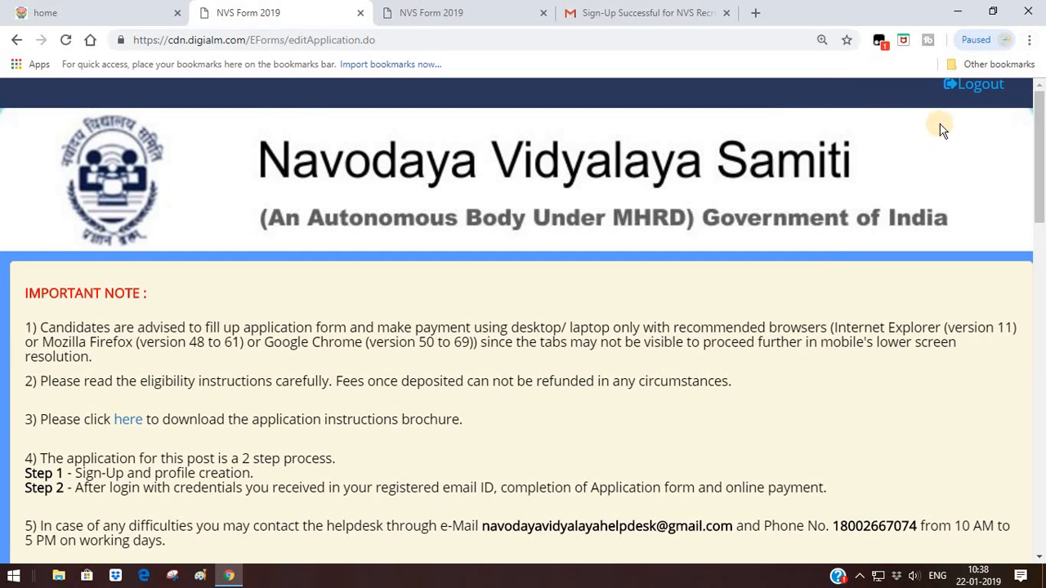
click(1032, 41)
click(1027, 187)
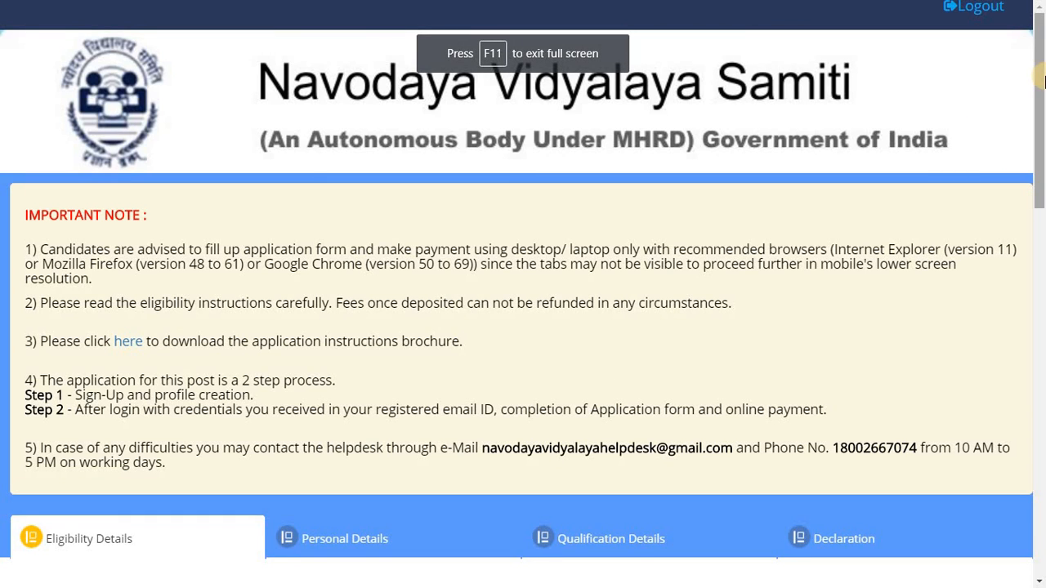
drag(1043, 84, 1041, 194)
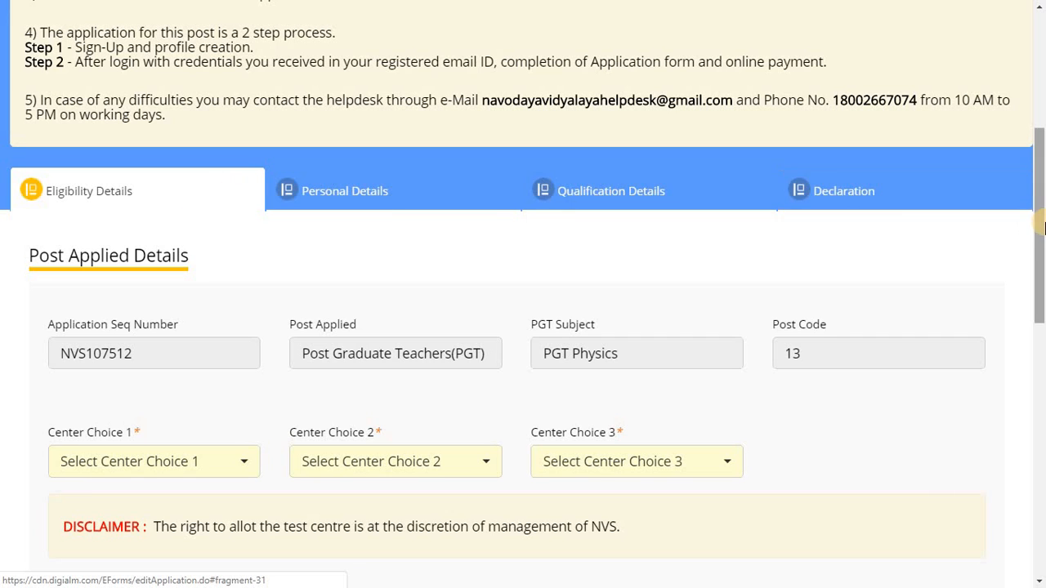
drag(1040, 235, 1041, 490)
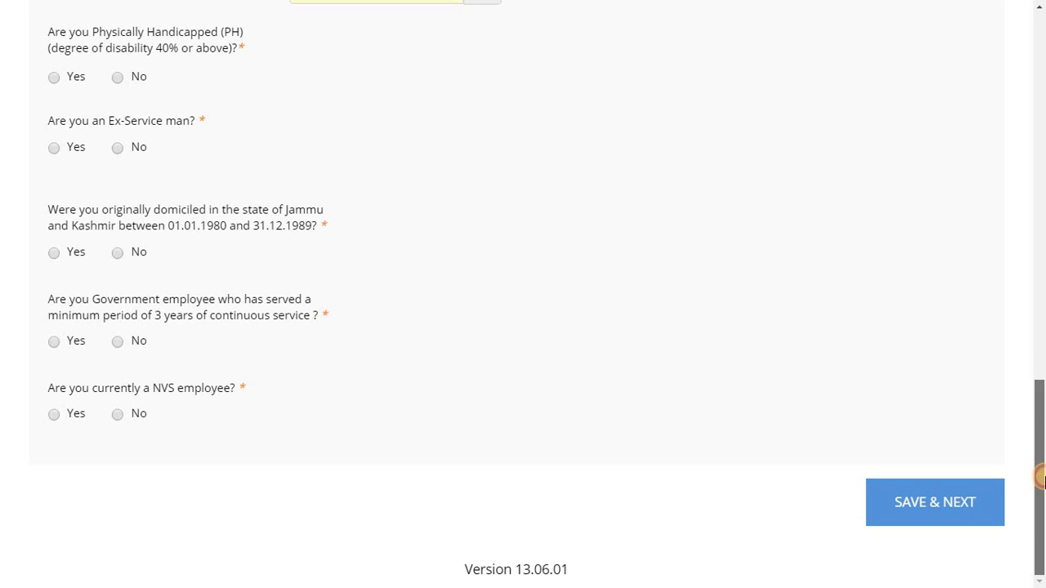
drag(1041, 479, 1036, 282)
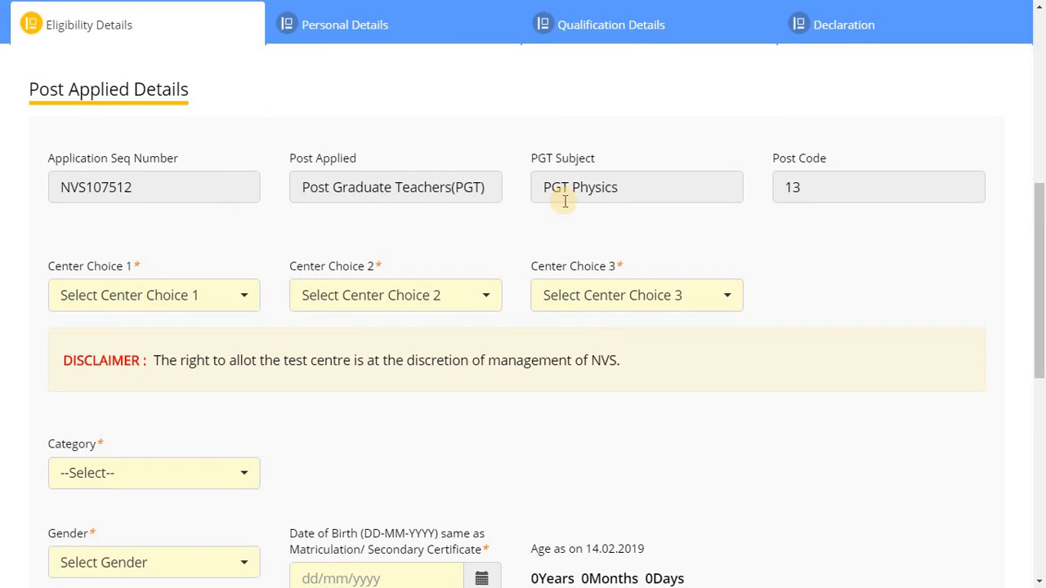
Choose Ajmer, Bangalore and Allahabad as Center Choices 1, 2 and 3
click(243, 303)
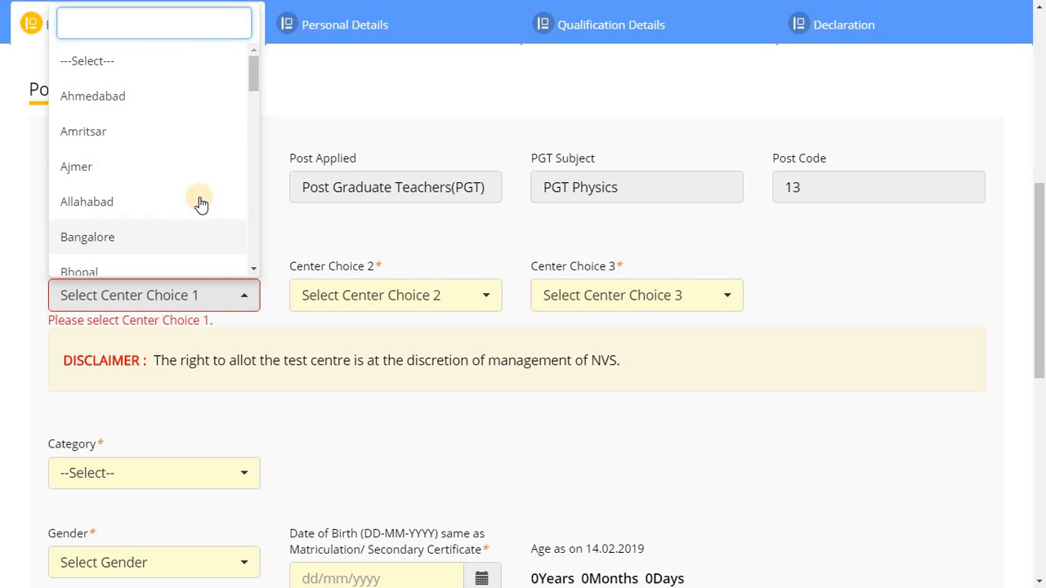
click(189, 172)
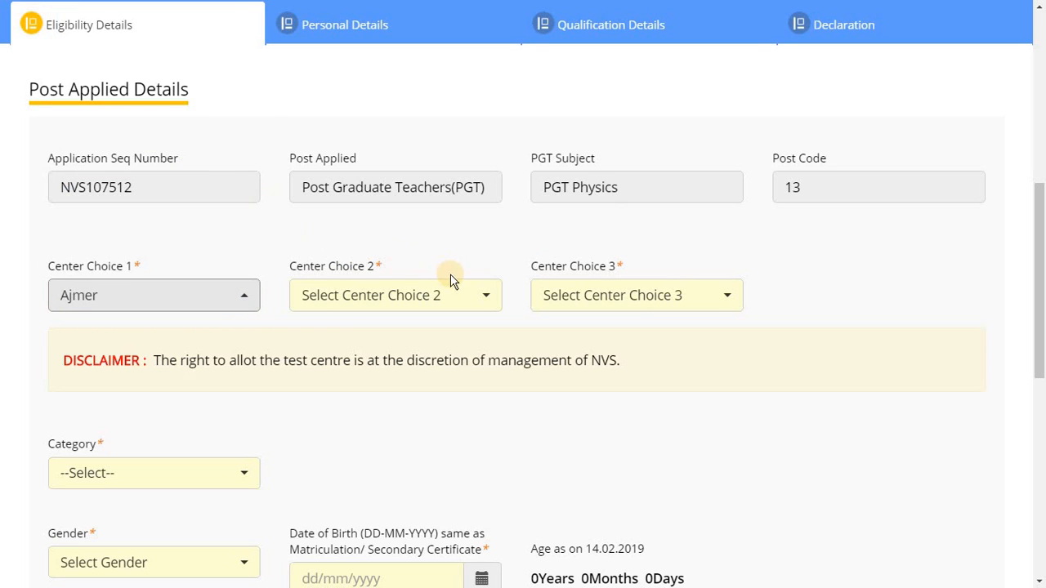
click(478, 298)
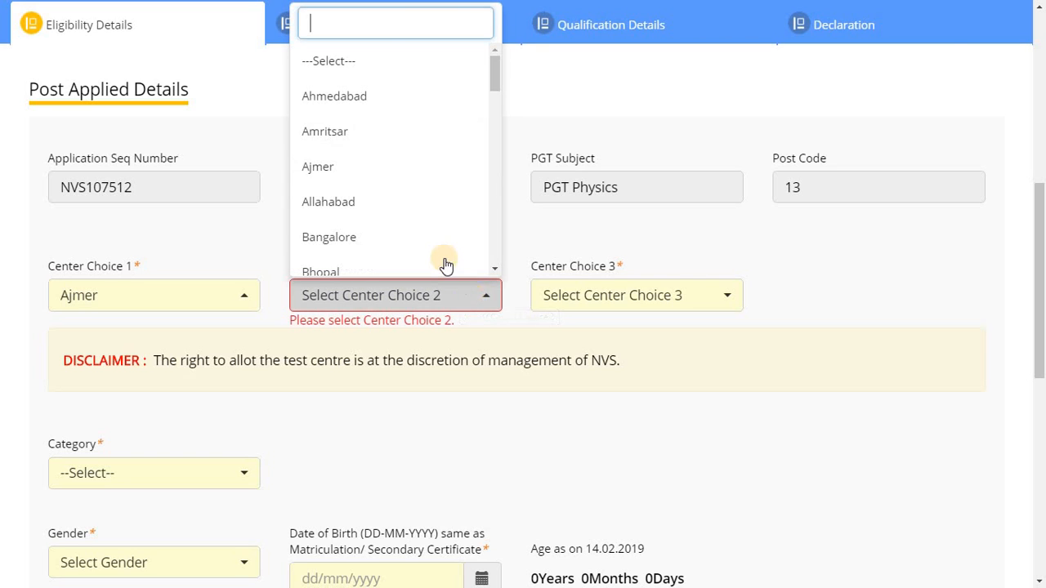
click(428, 238)
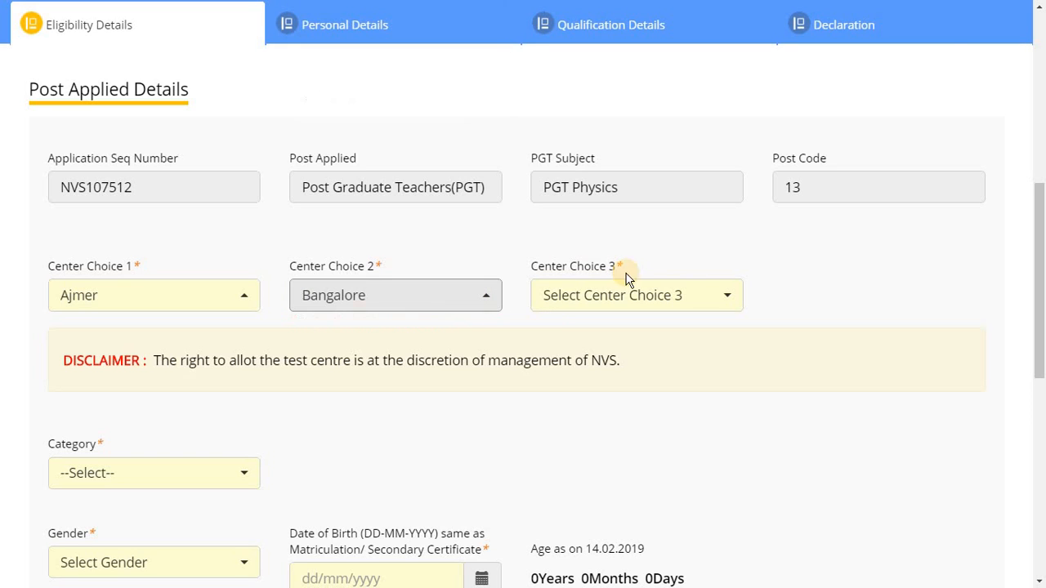
click(722, 299)
click(655, 172)
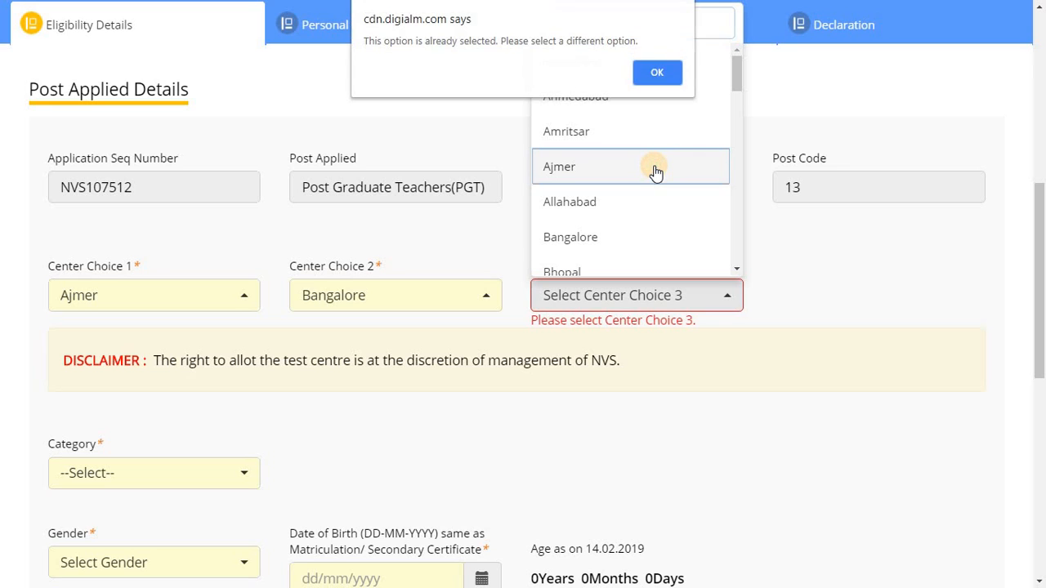
click(656, 73)
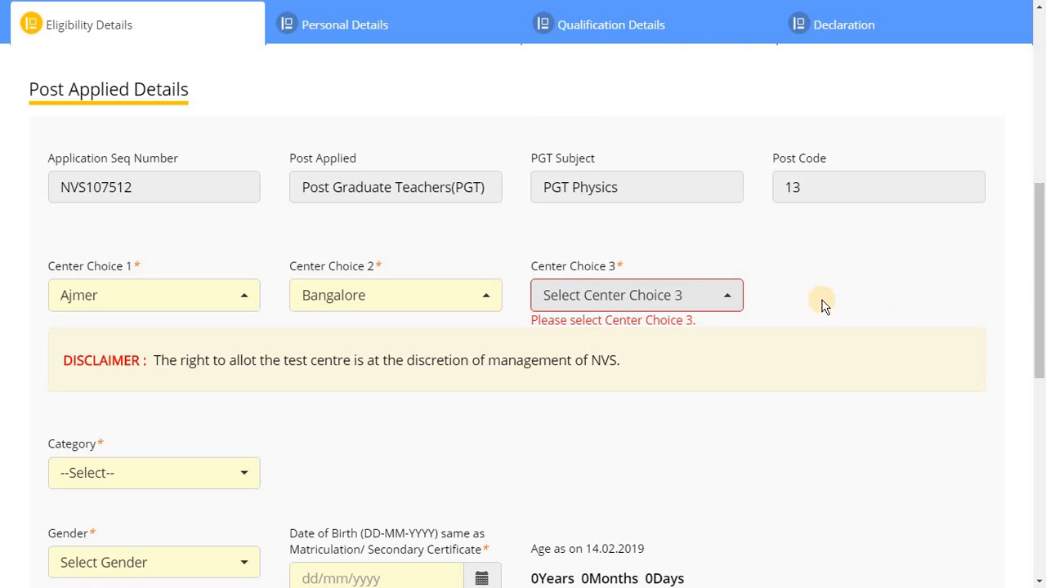
click(724, 298)
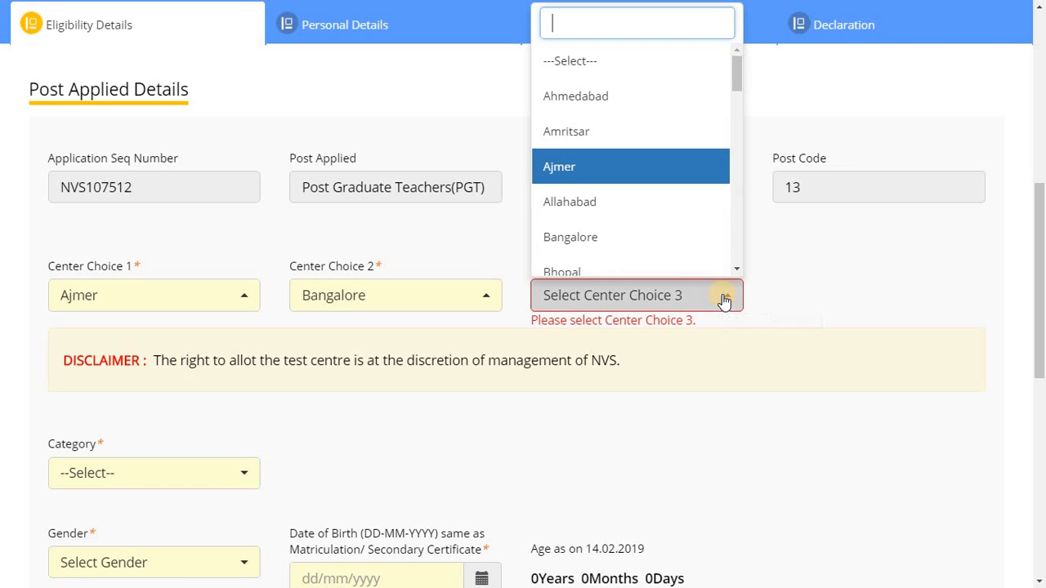
click(660, 216)
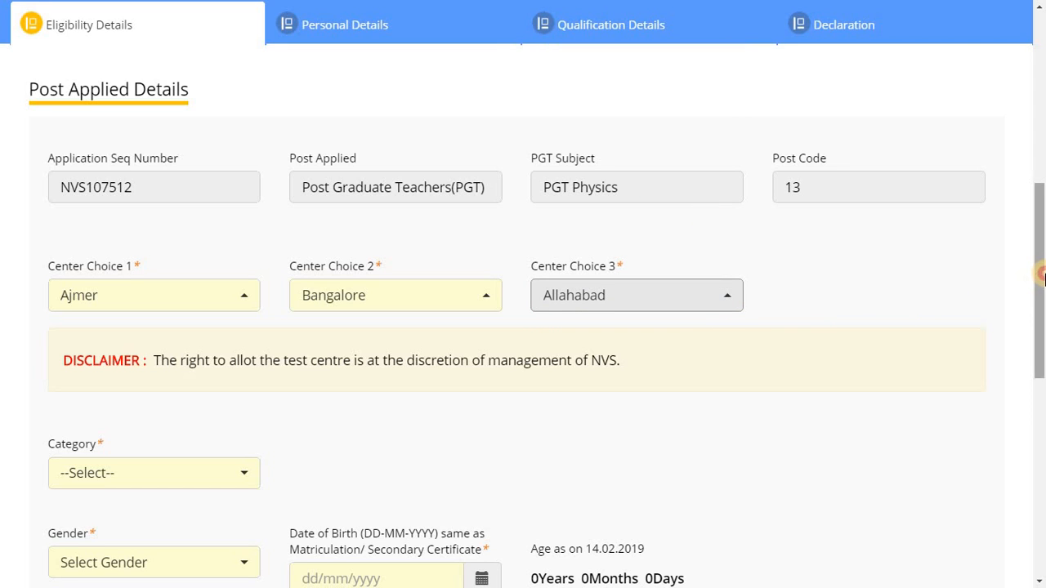
scroll(1038, 343, down, 3)
drag(1040, 353, 1040, 355)
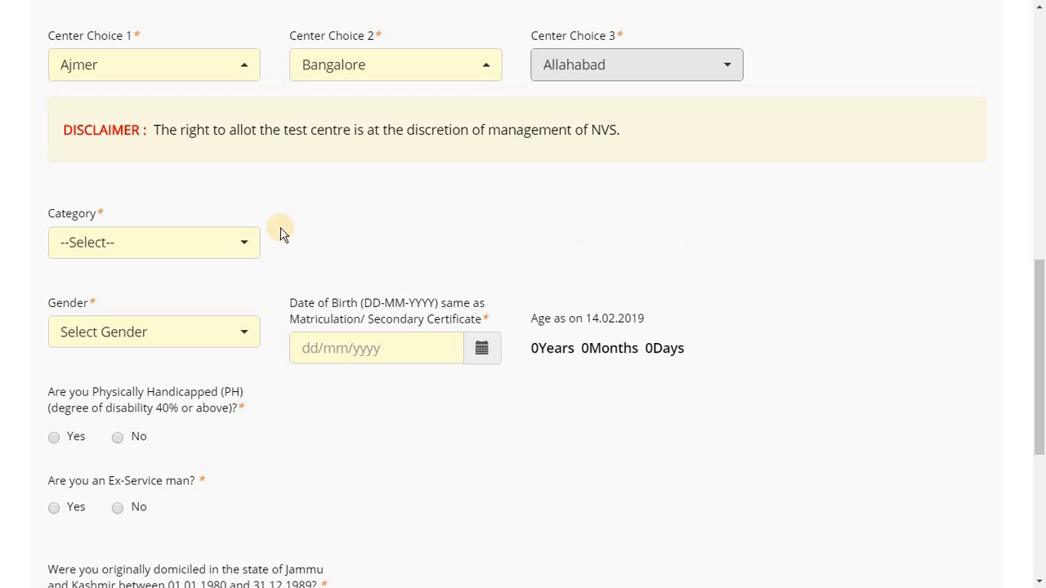
Set Category to General and Gender to Male
click(245, 244)
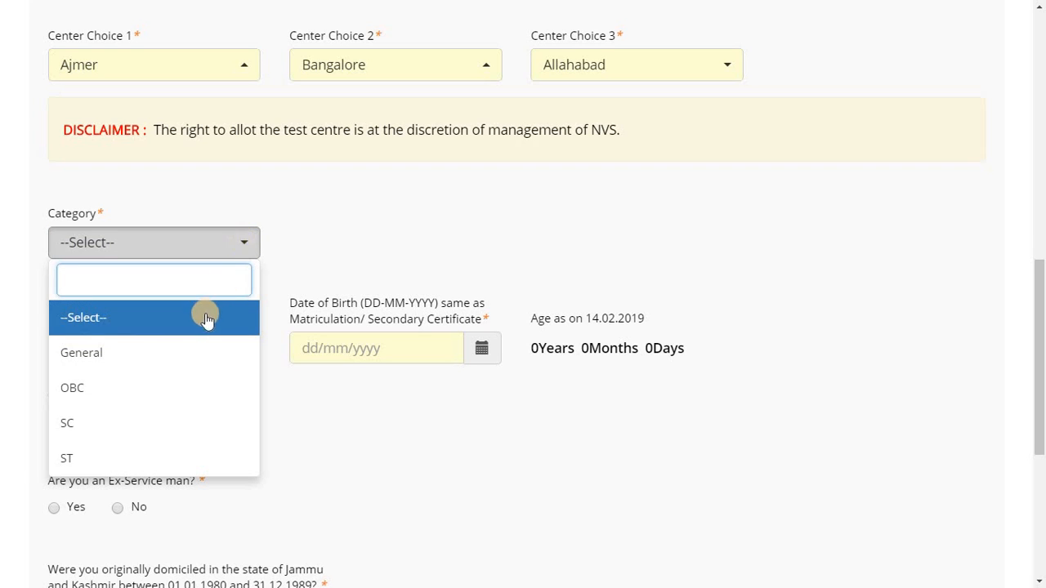
click(166, 367)
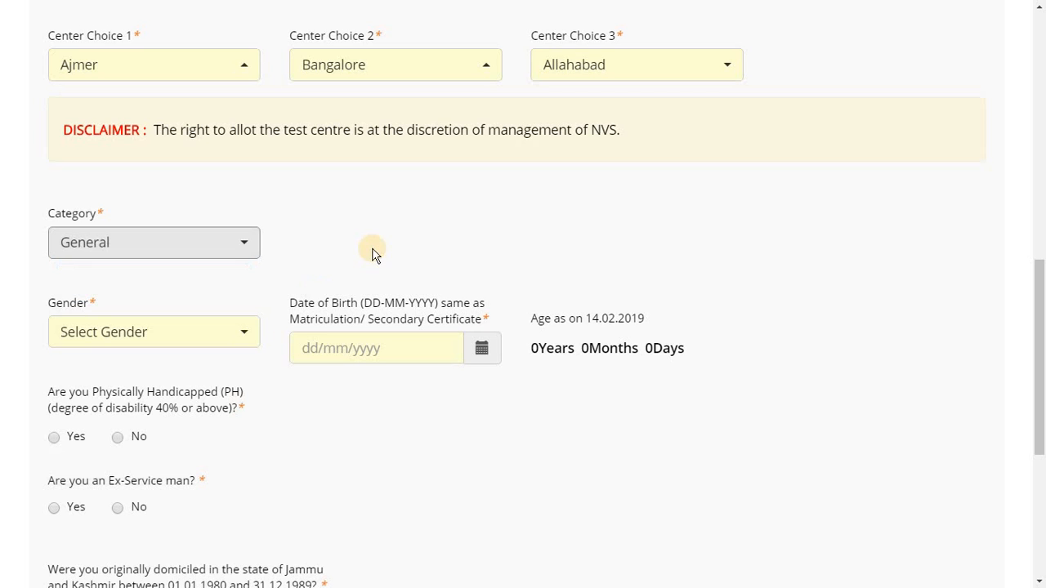
click(241, 341)
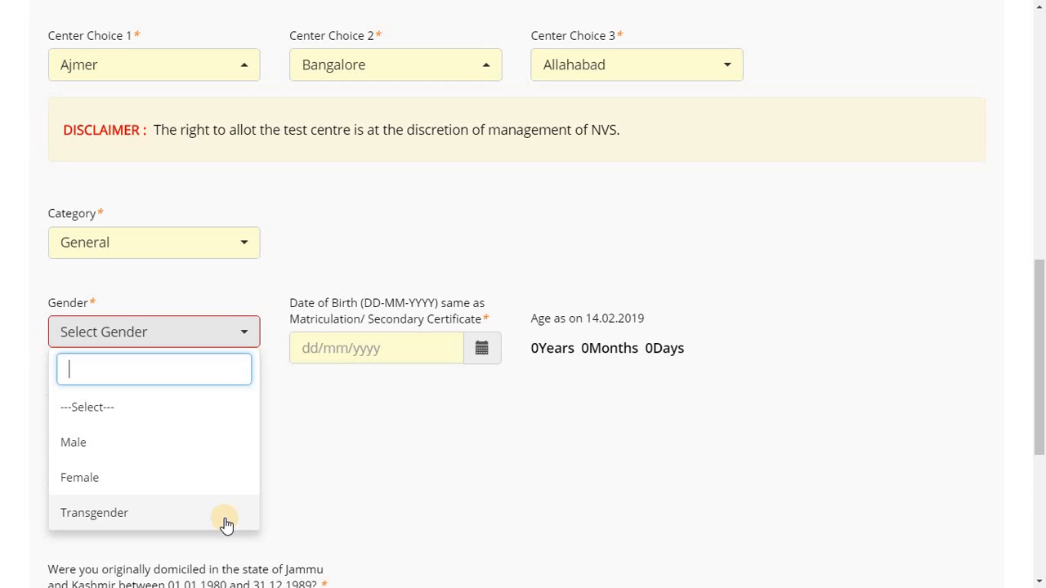
click(147, 449)
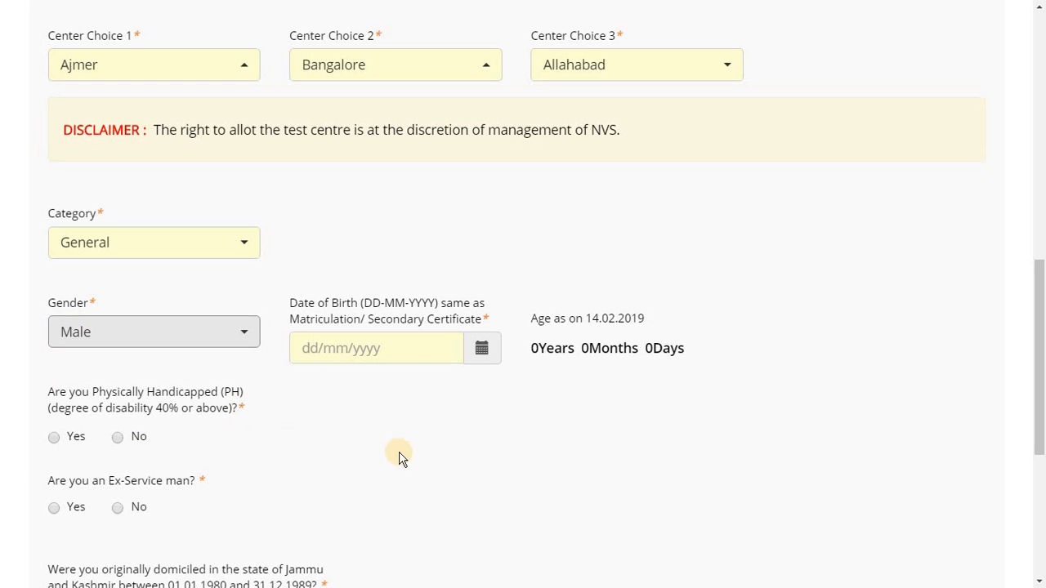
click(399, 349)
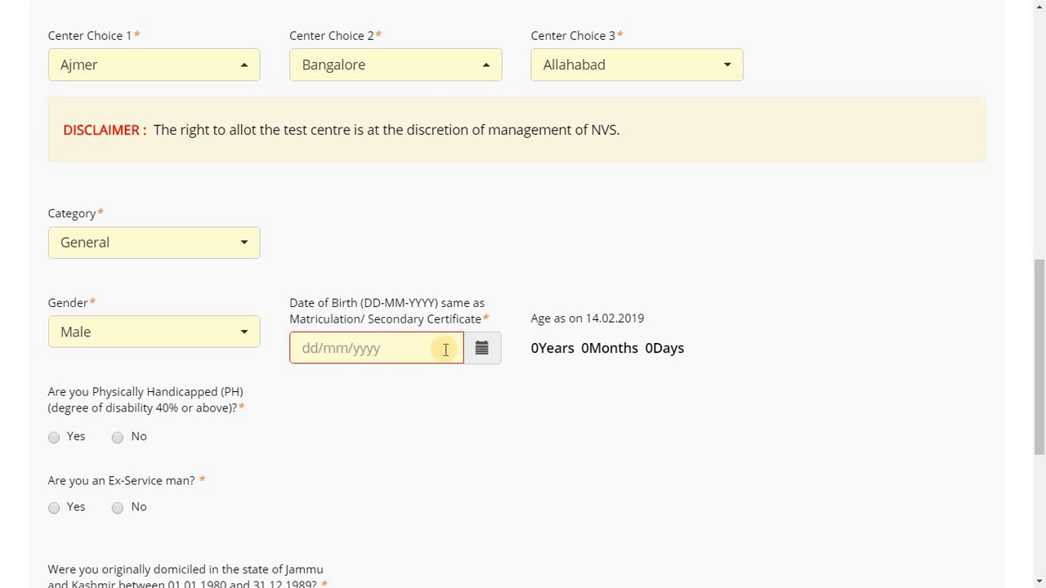
click(482, 350)
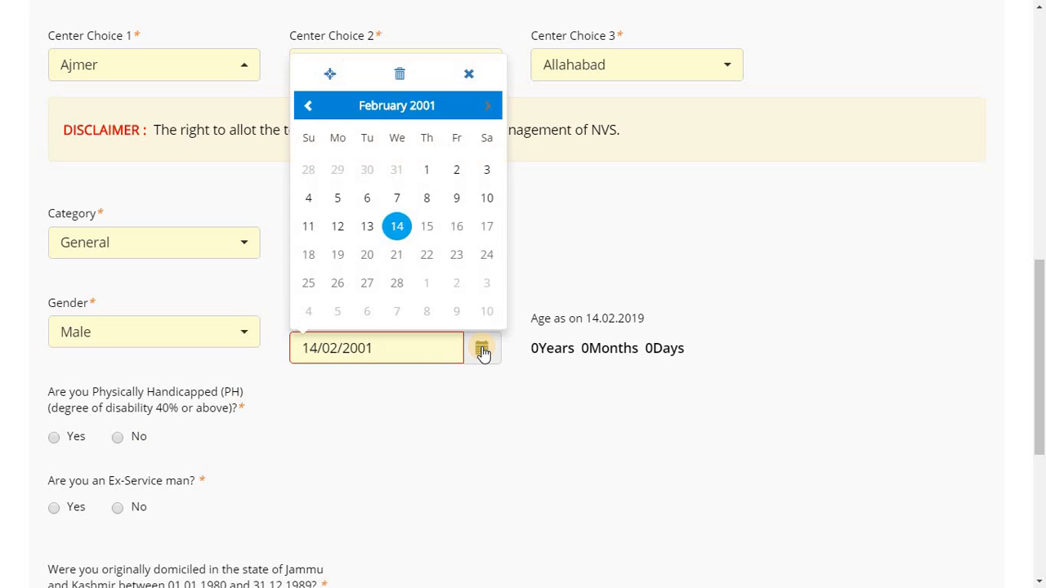
click(396, 227)
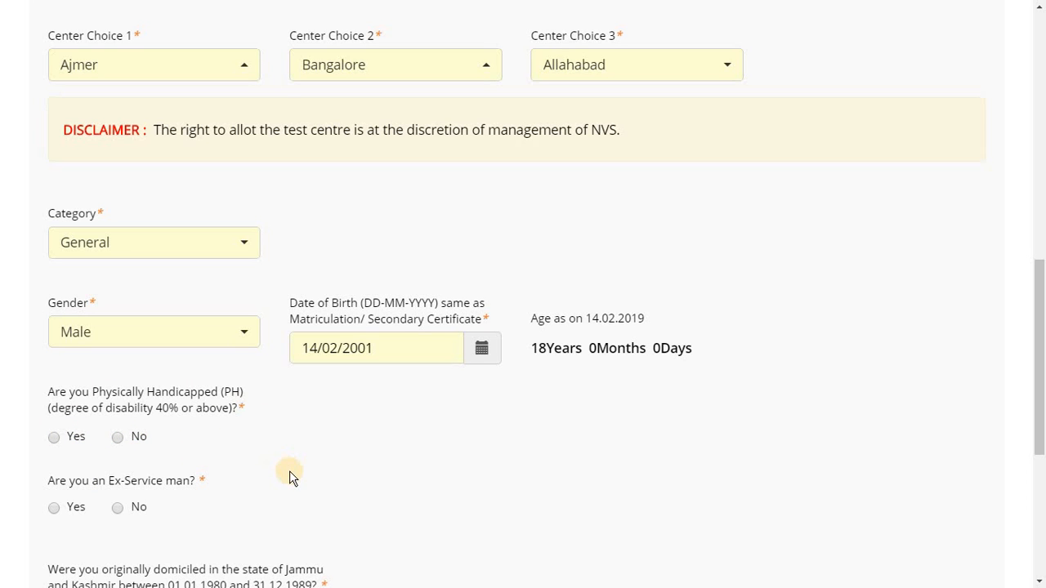
drag(1040, 389, 1041, 438)
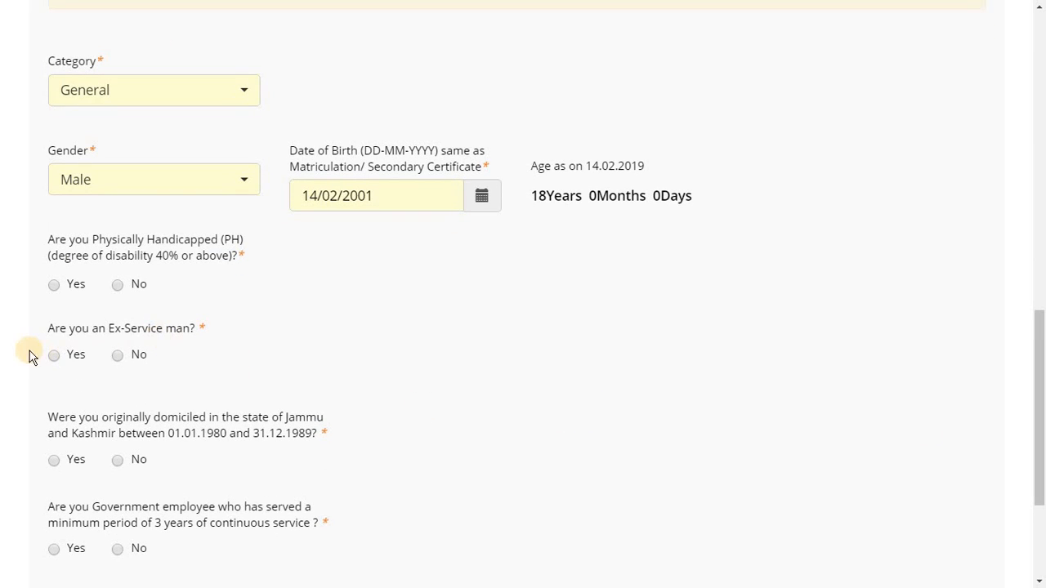
Answer No to the physically handicapped question after briefly trying Yes
click(118, 286)
click(53, 285)
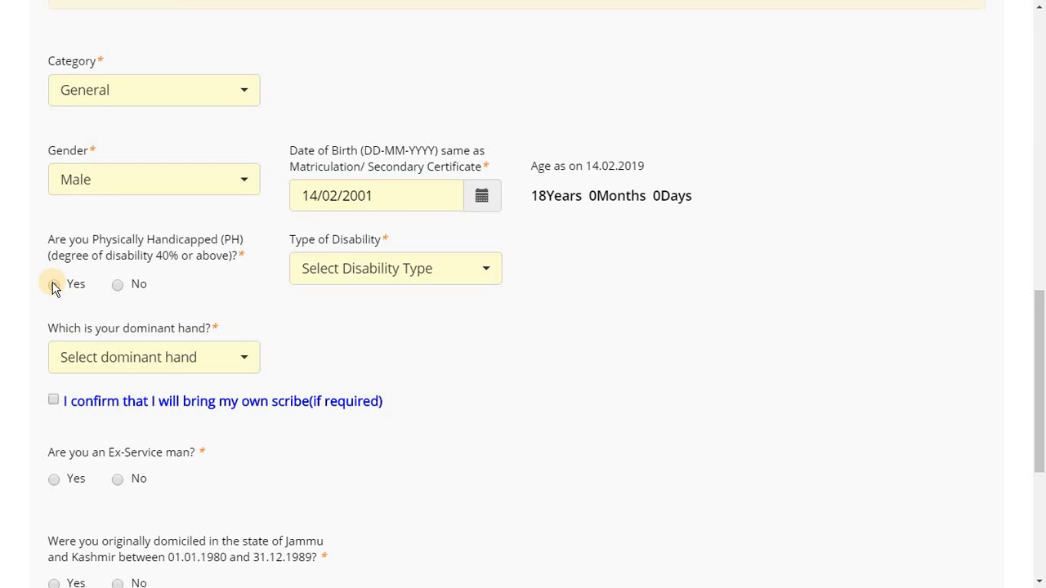
click(489, 275)
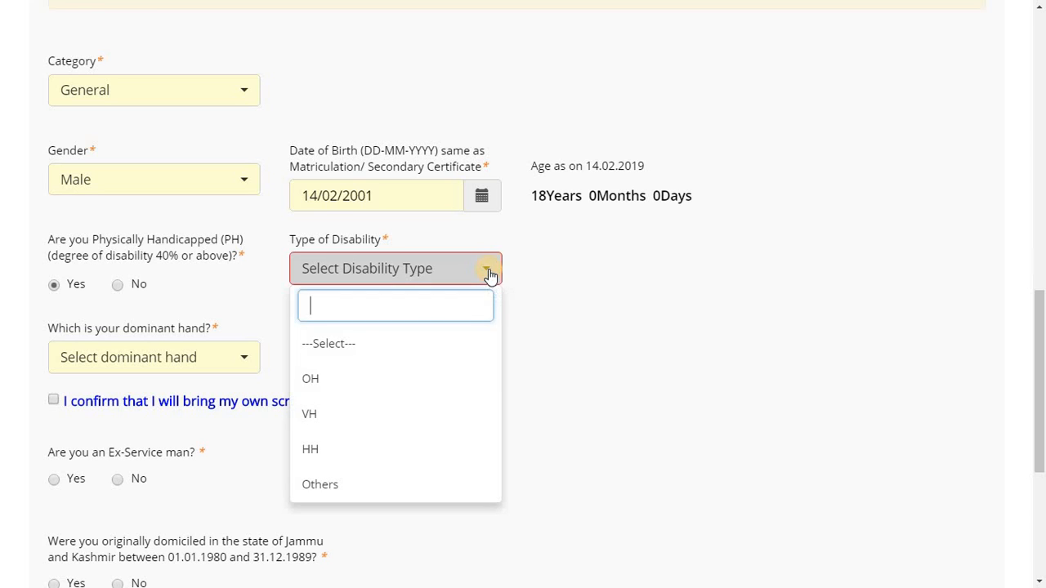
click(572, 398)
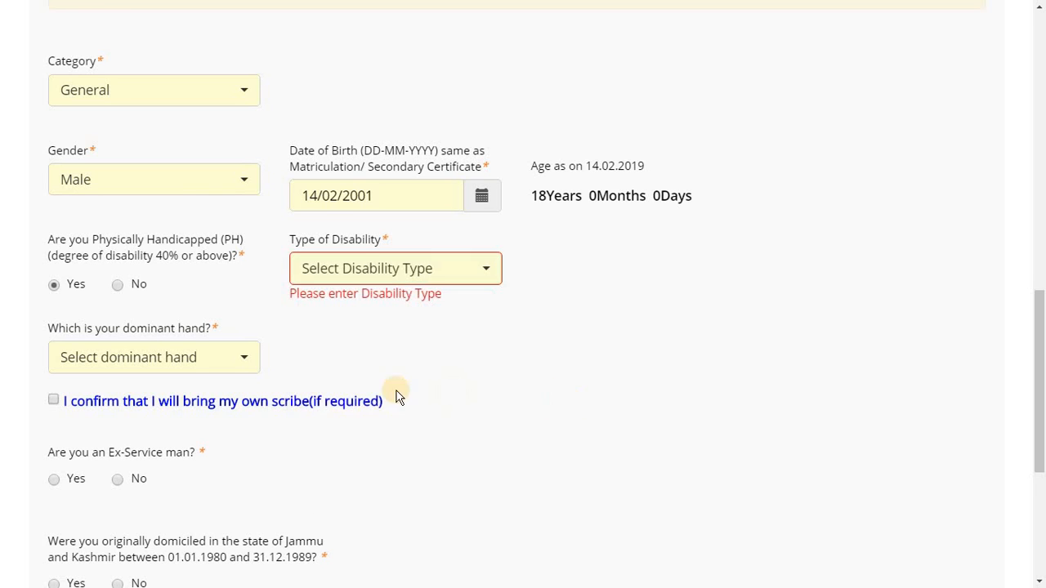
click(221, 363)
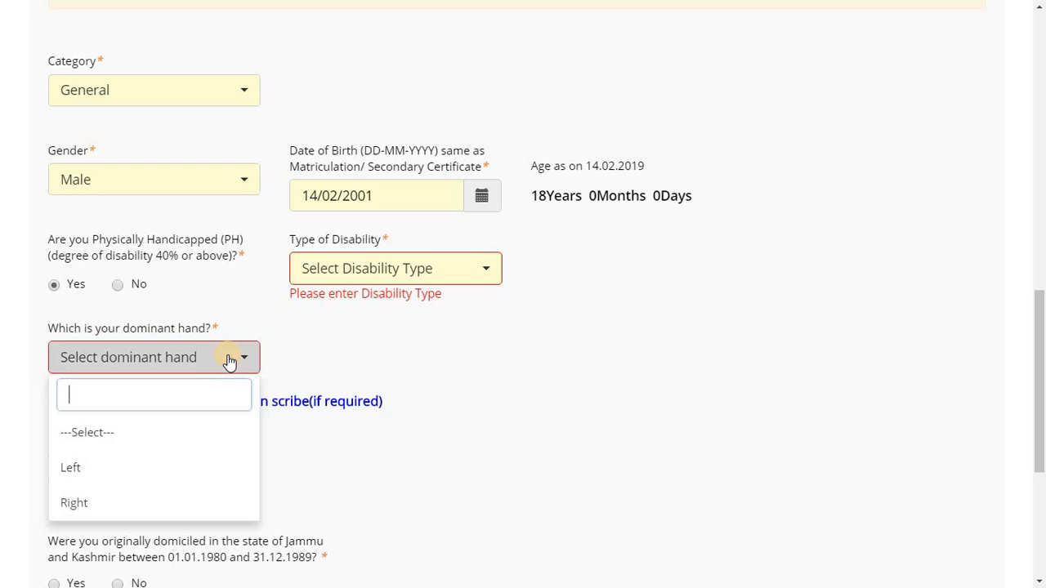
click(480, 401)
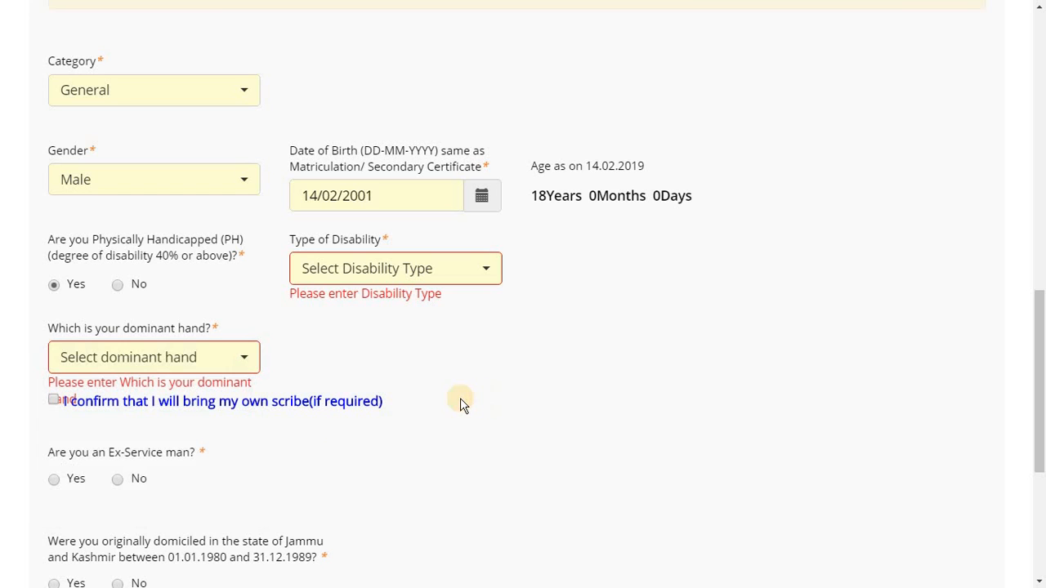
click(121, 286)
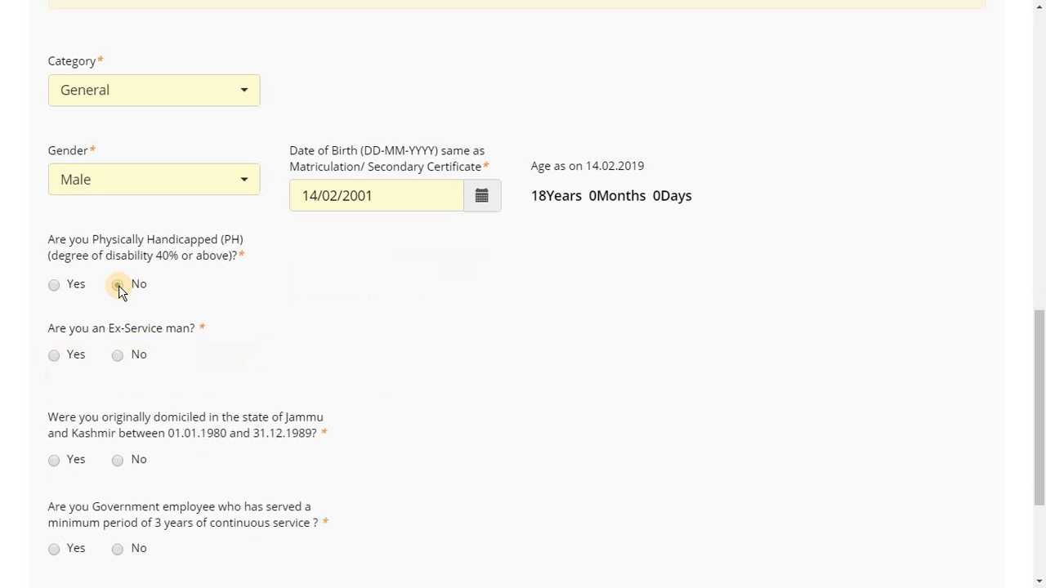
Answer No to the ex-serviceman, J&K, government-employee and NVS-employee questions
click(120, 356)
click(118, 466)
click(121, 458)
click(119, 548)
drag(1042, 384, 1041, 451)
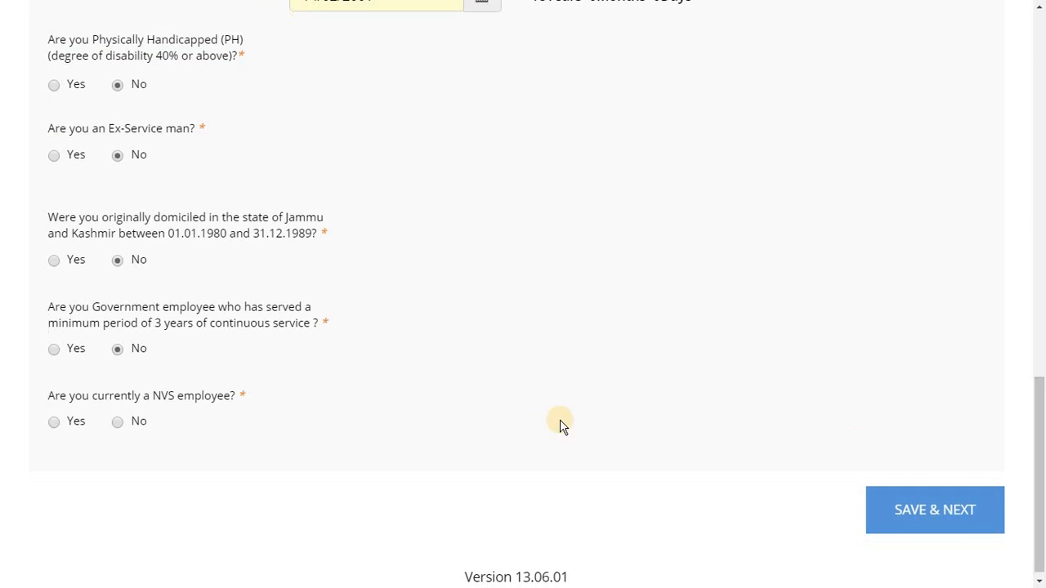
click(115, 423)
Save the eligibility answers, then enter Address Line 1 with state Bihar and district Araria
click(941, 524)
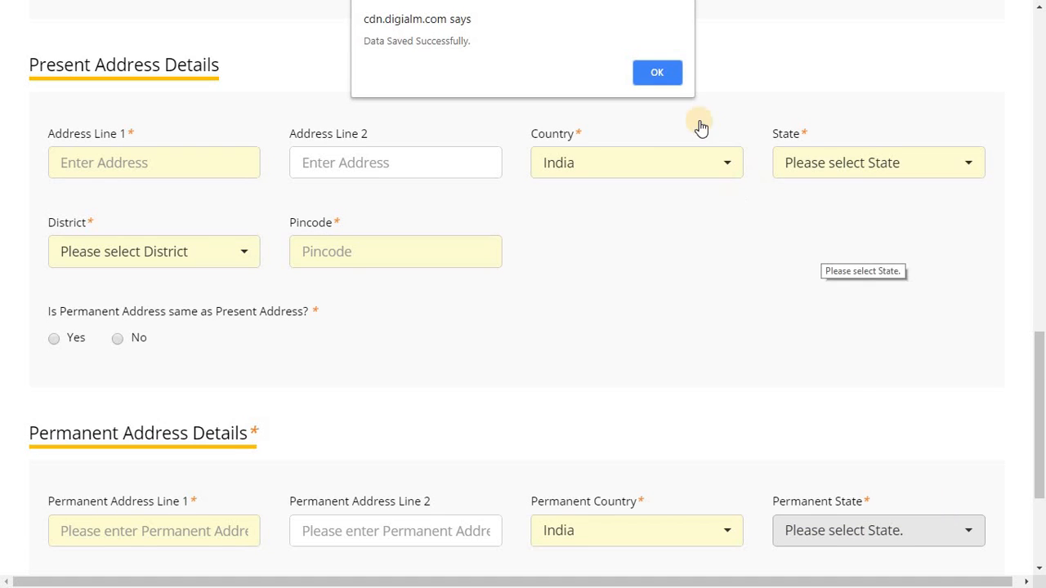
click(656, 76)
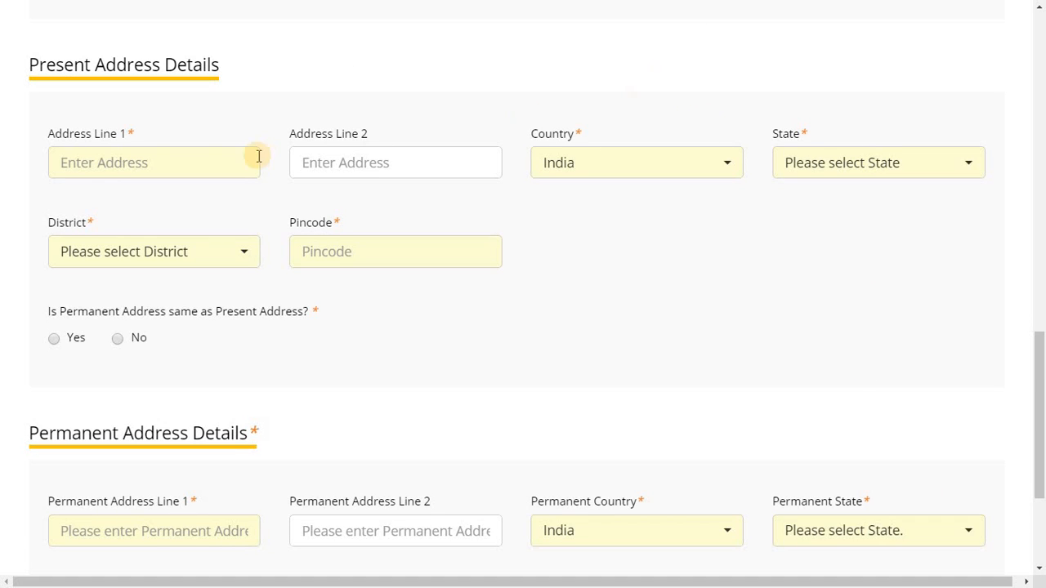
click(150, 162)
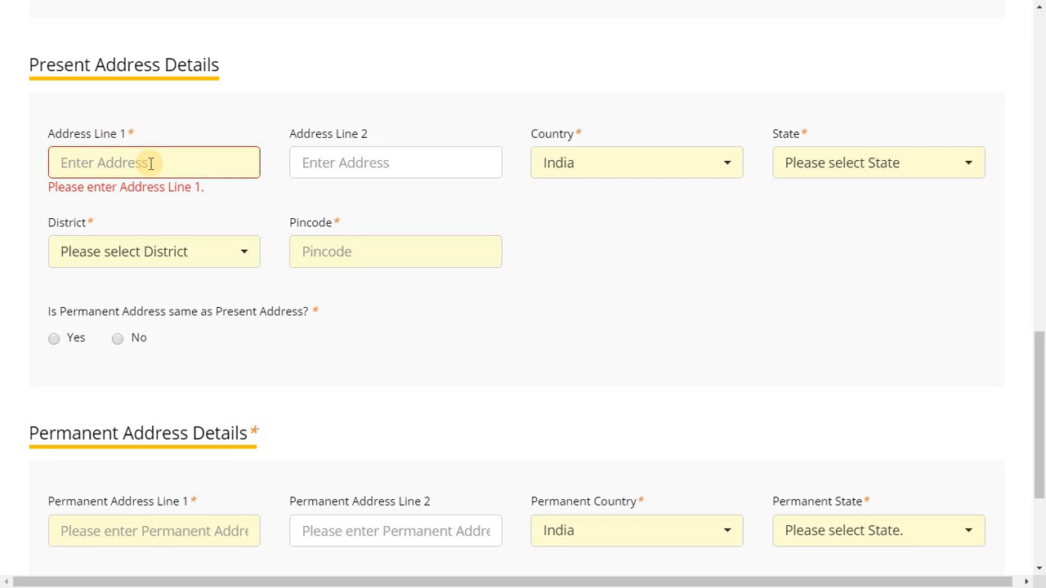
text(STUDY)
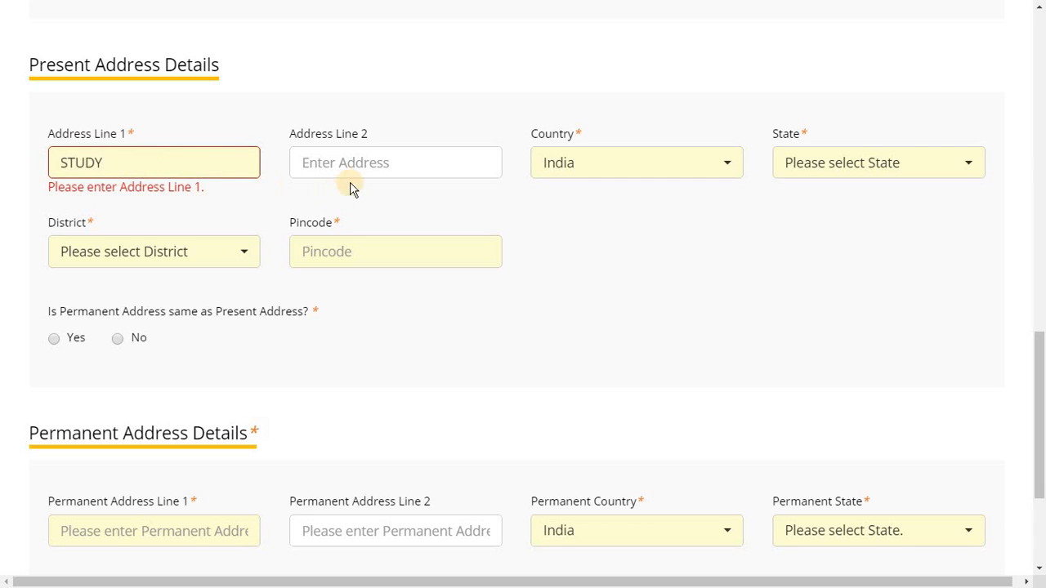
click(728, 250)
click(960, 164)
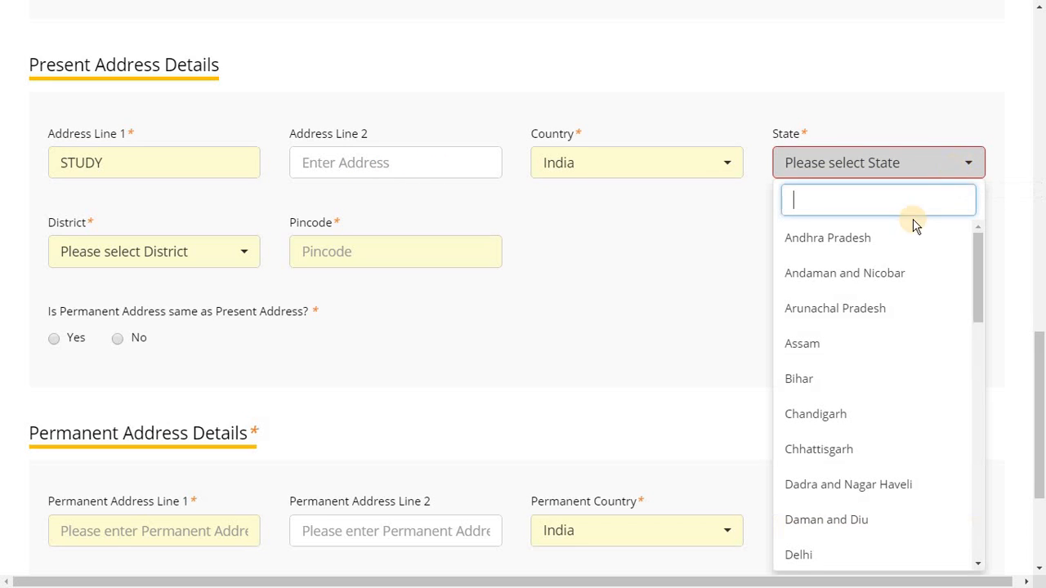
click(875, 381)
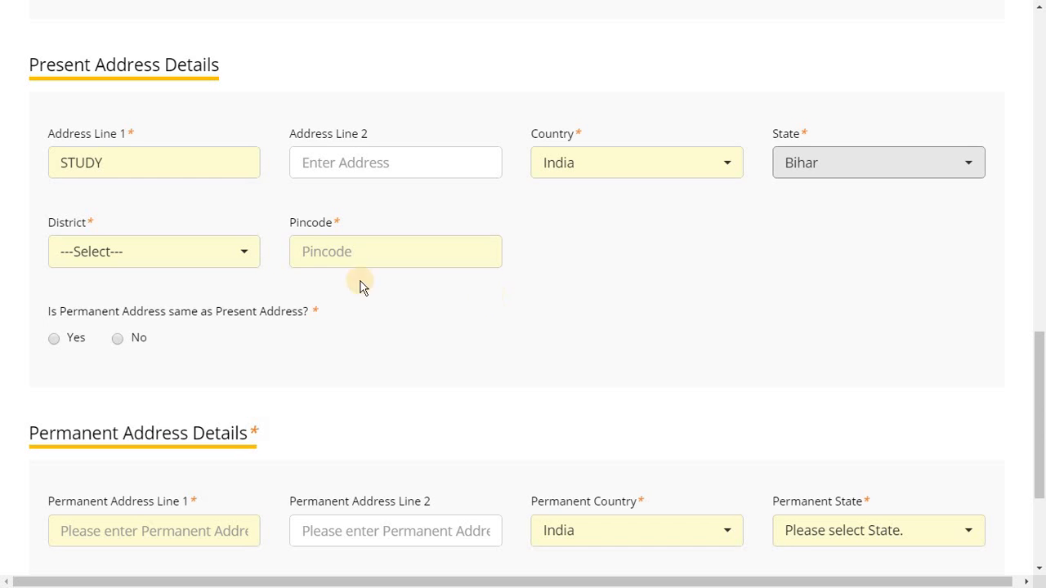
click(242, 254)
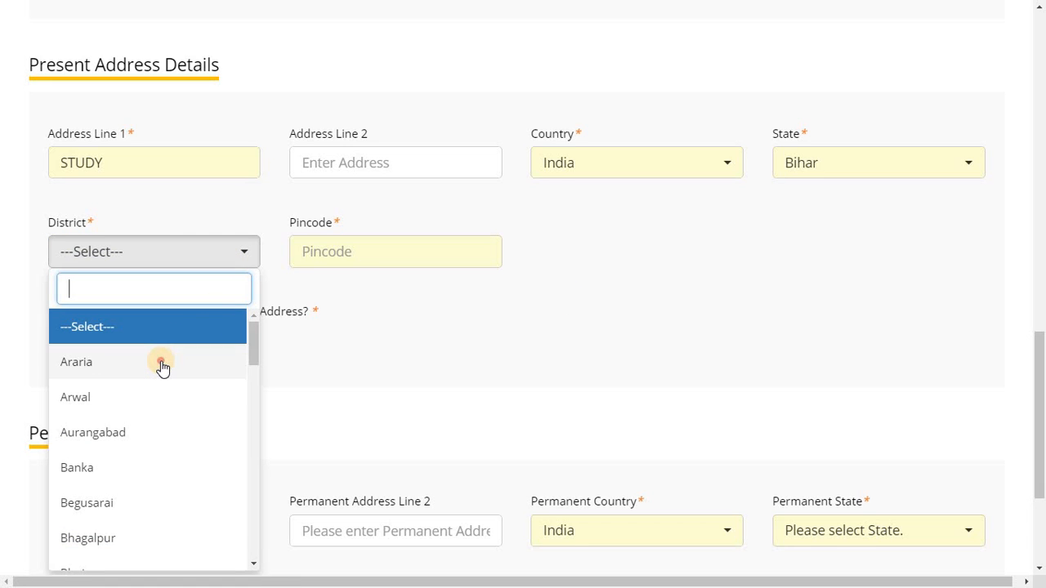
click(162, 364)
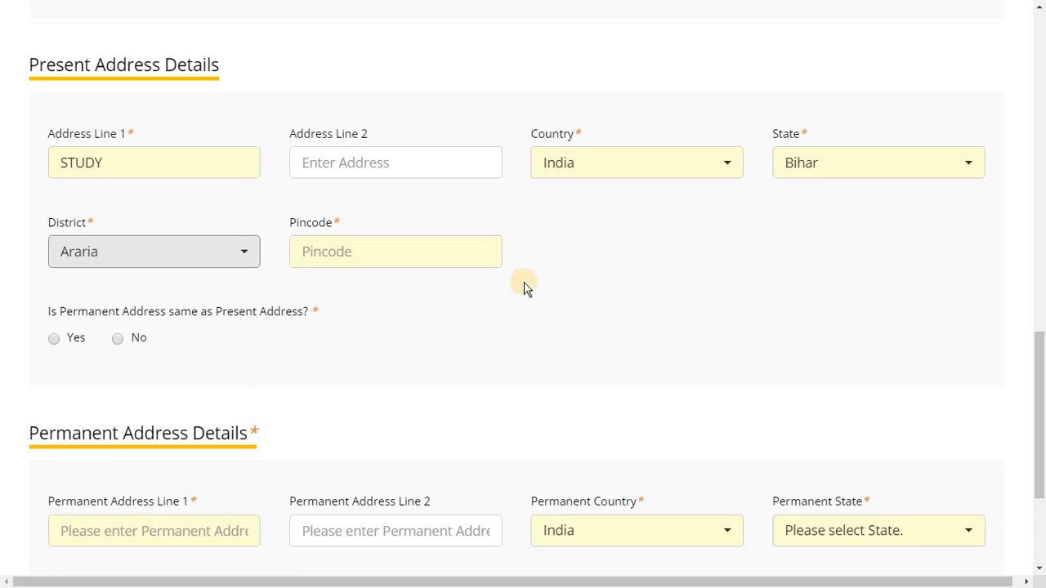
Enter the pincode, set permanent address same as present, and save, dismissing the Father's Name warning
click(373, 251)
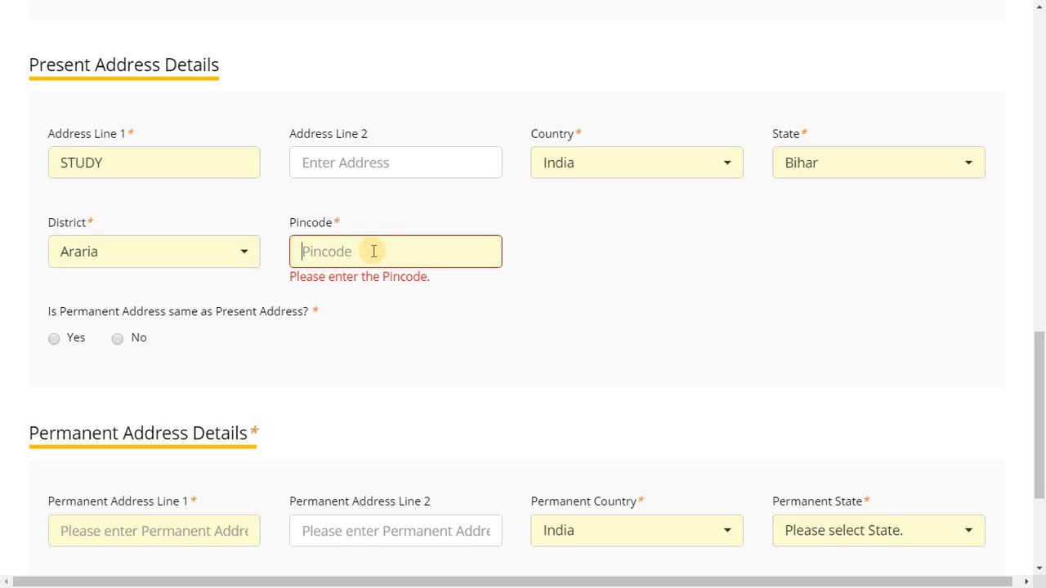
text(252975)
click(419, 316)
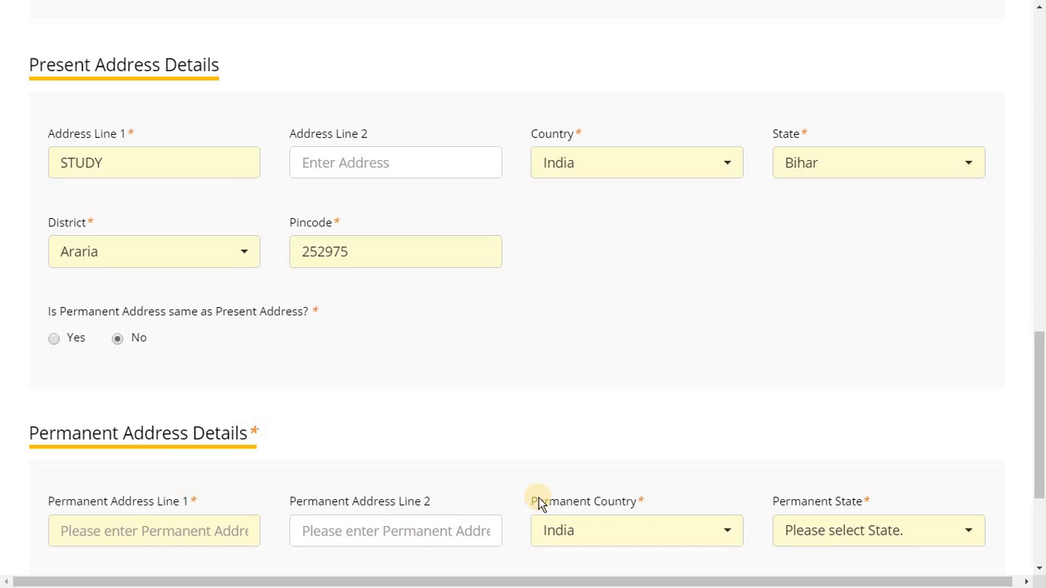
click(54, 339)
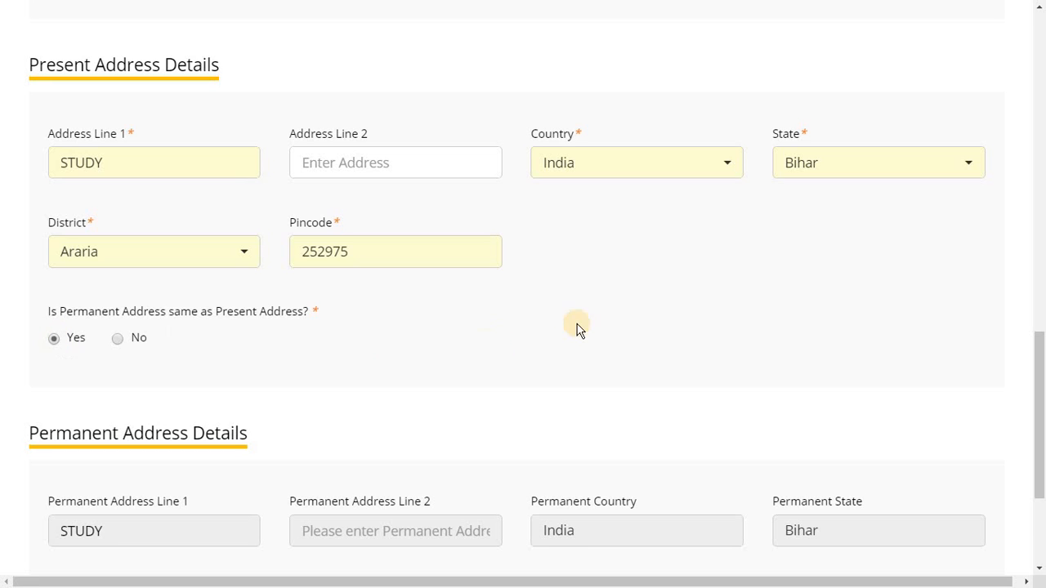
drag(1041, 475, 1040, 539)
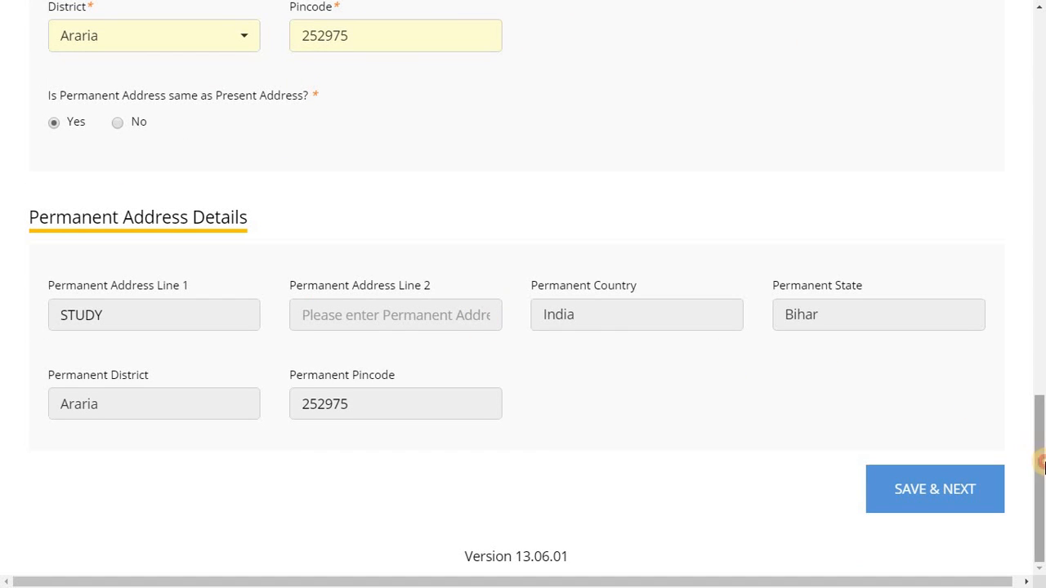
click(926, 501)
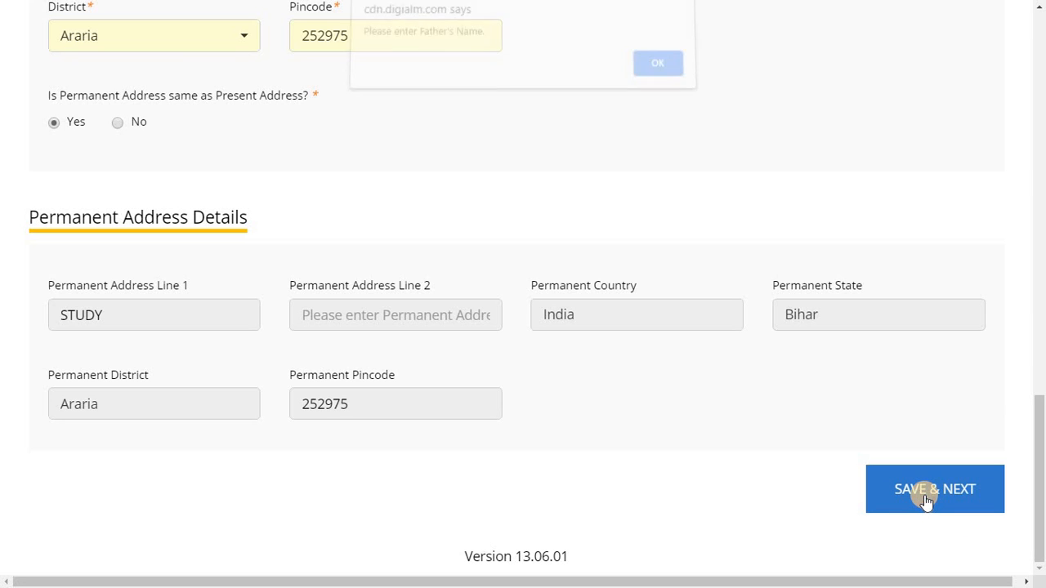
click(654, 74)
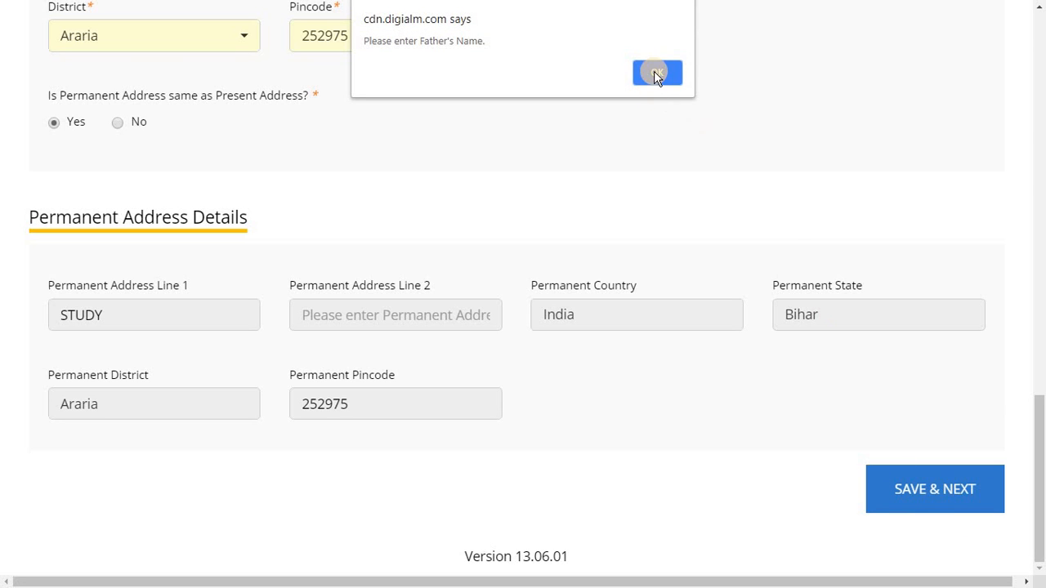
Fill in the father's name and the mother's name
click(852, 232)
click(662, 72)
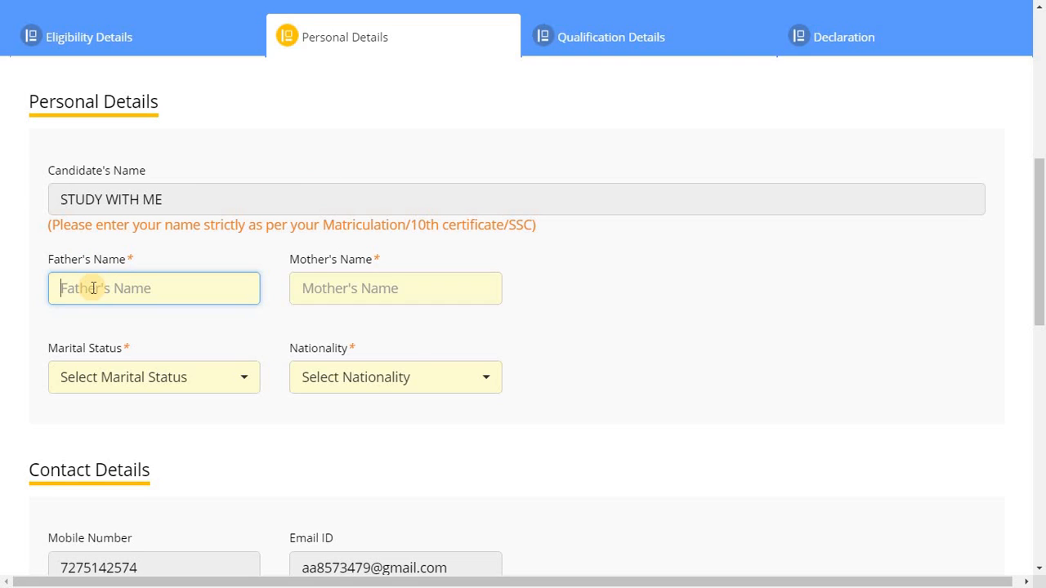
text(WITH)
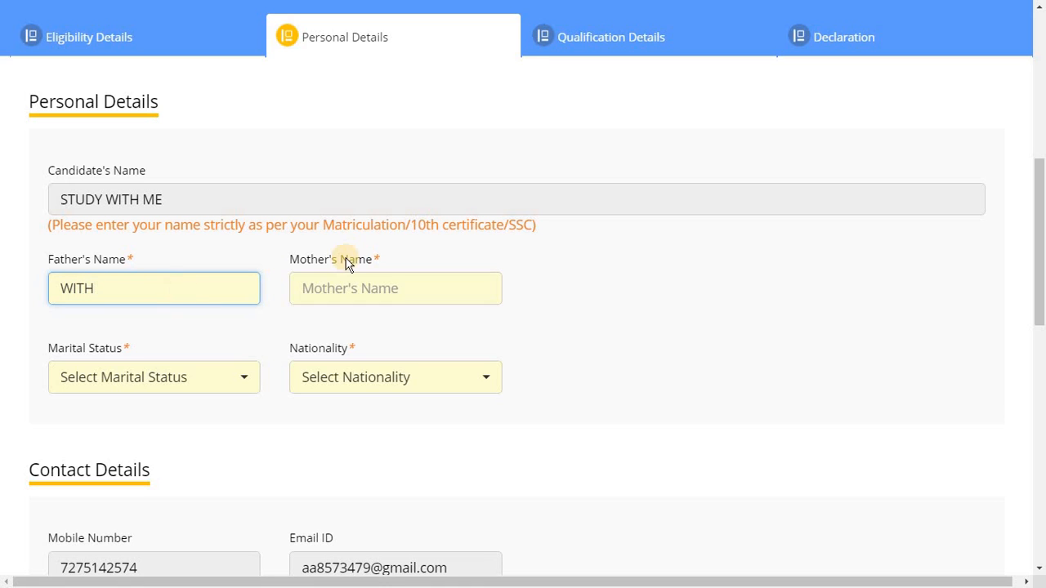
click(350, 291)
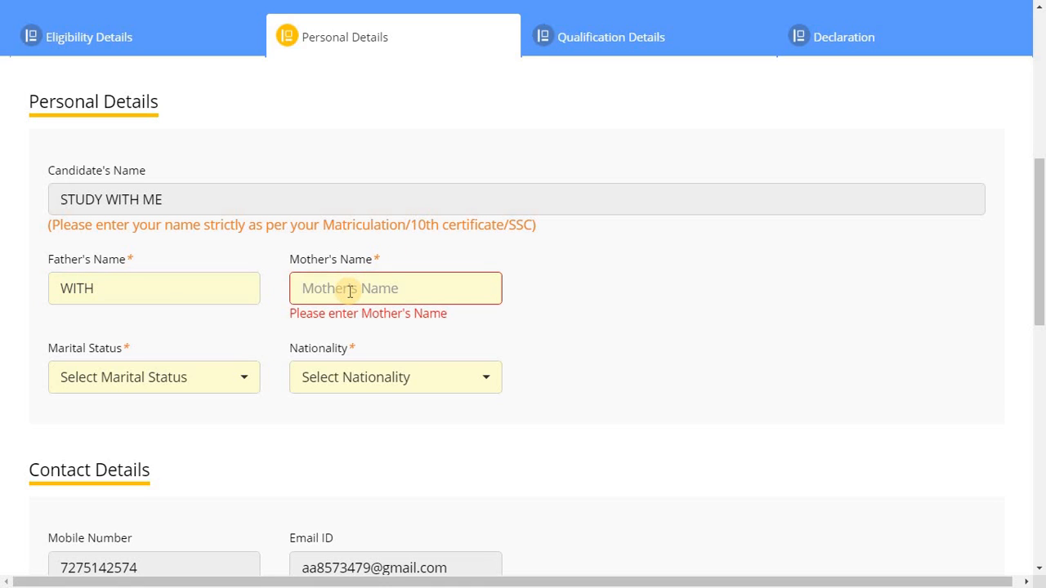
text(ME)
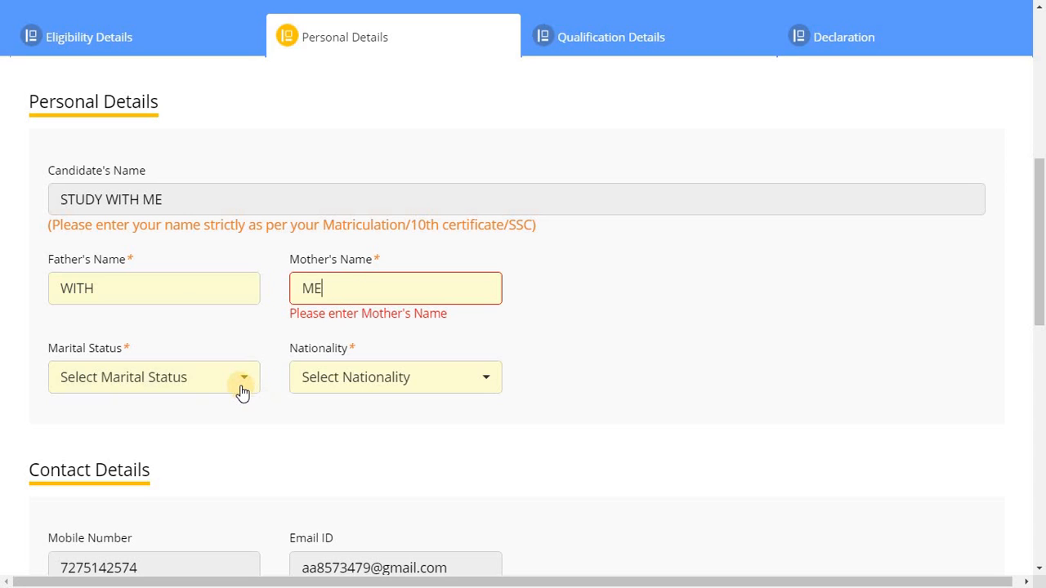
Set Marital Status to Unmarried and Nationality to Citizen of India
click(240, 387)
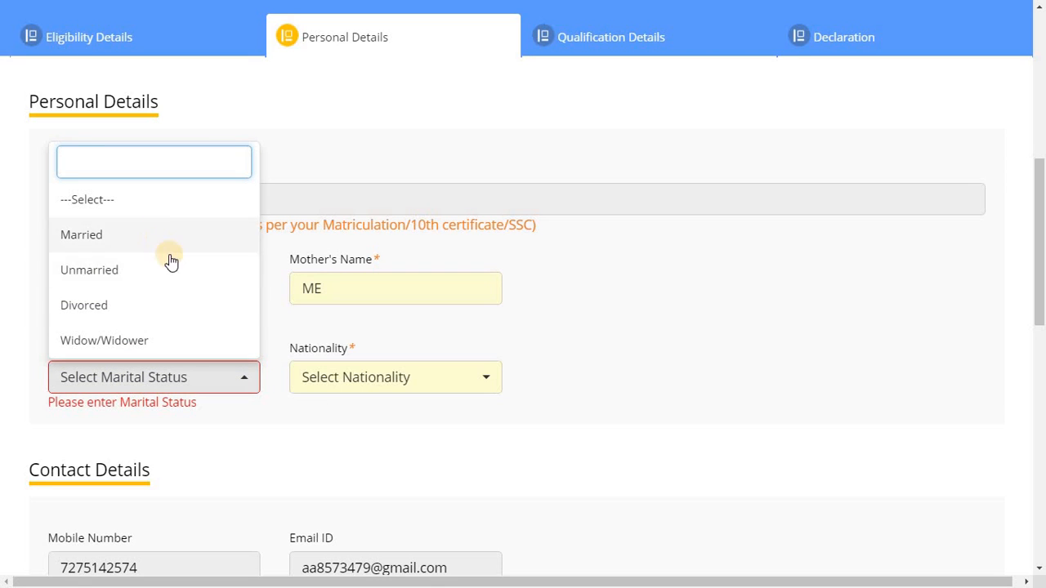
click(186, 279)
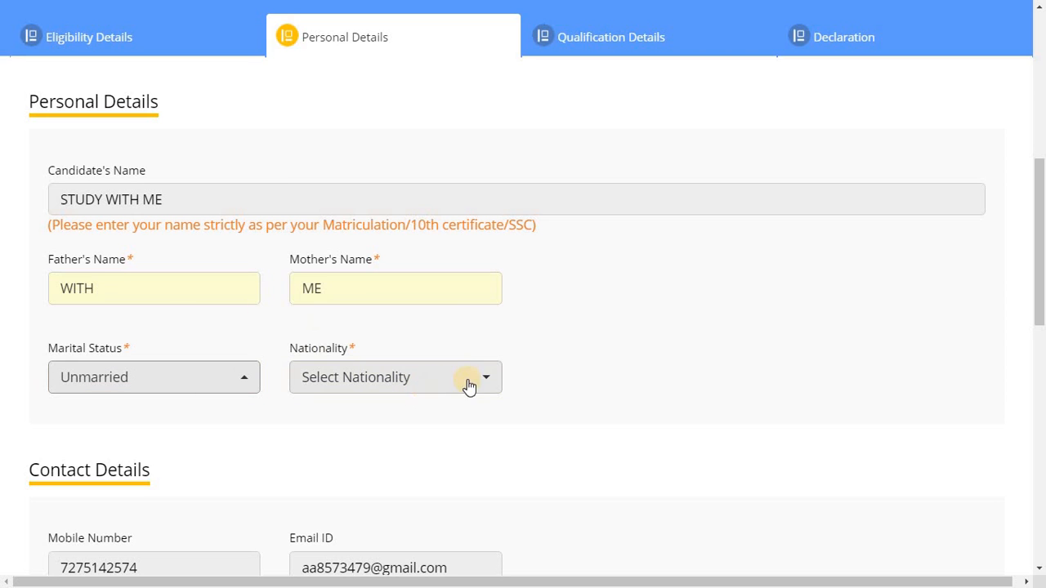
click(499, 383)
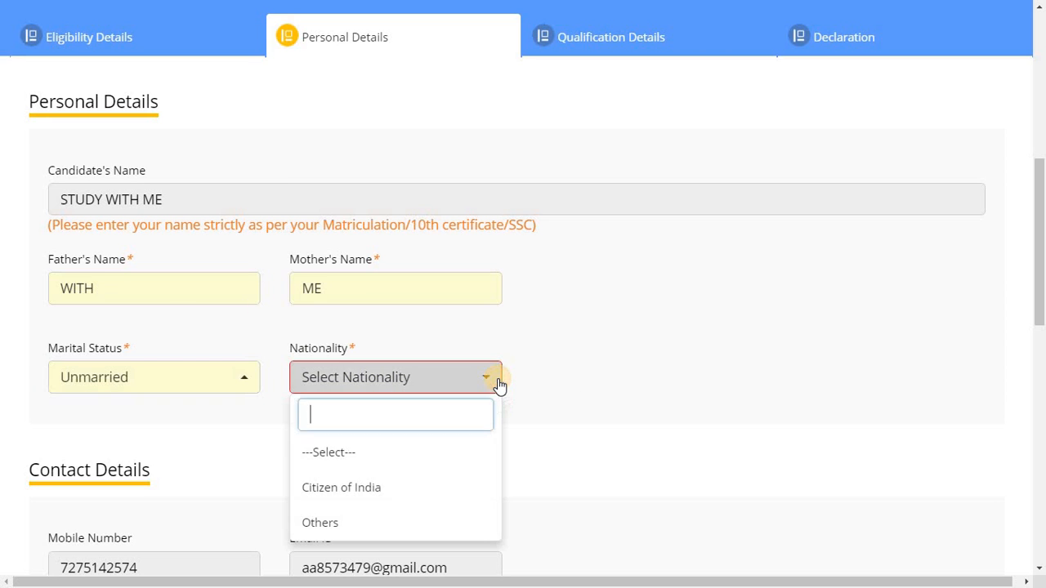
click(396, 488)
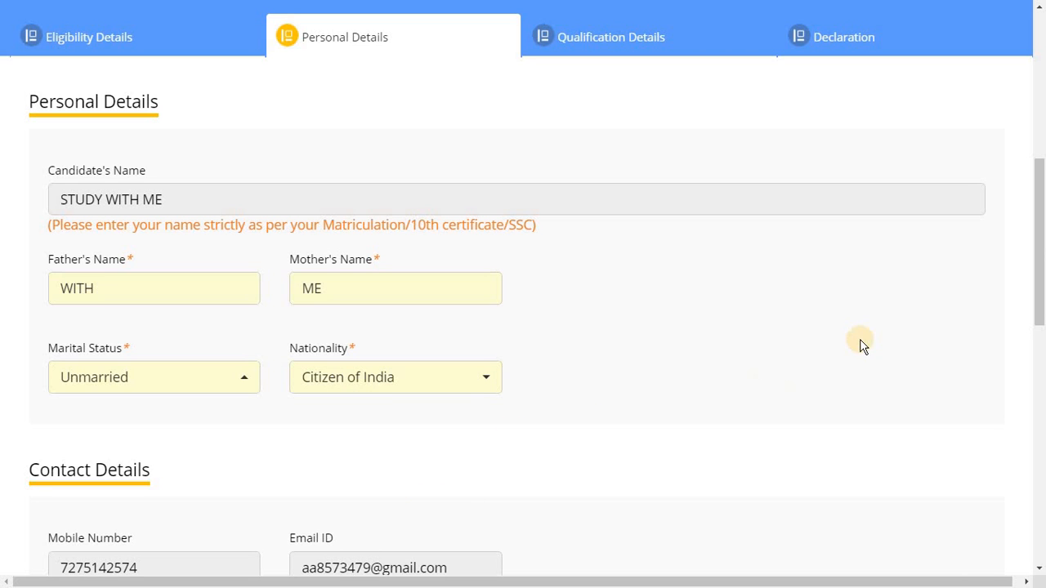
drag(1044, 257, 1042, 513)
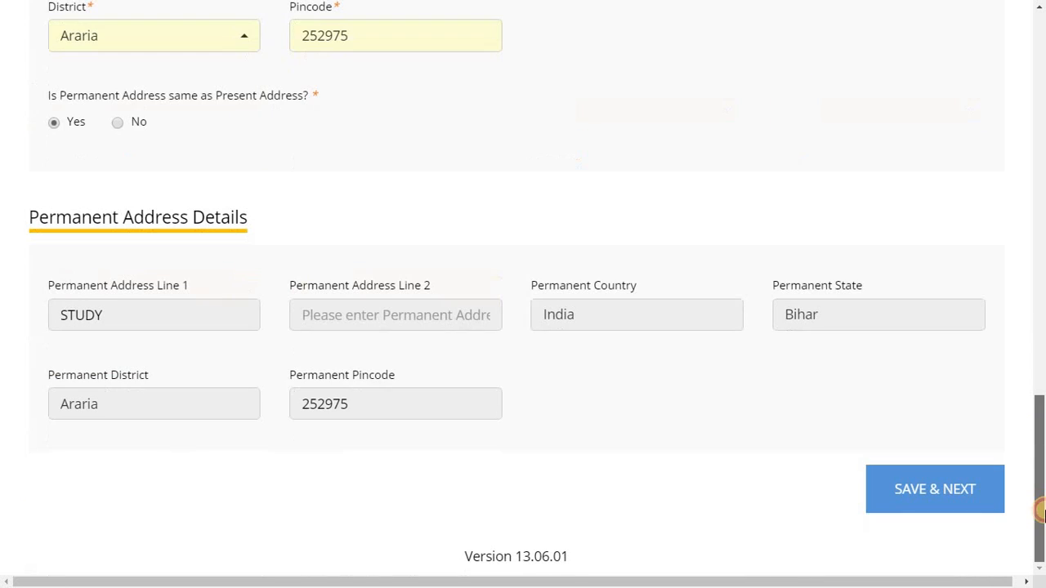
Save the personal details, acknowledge 'Data Saved Successfully', and scroll up to Qualification Details
click(928, 493)
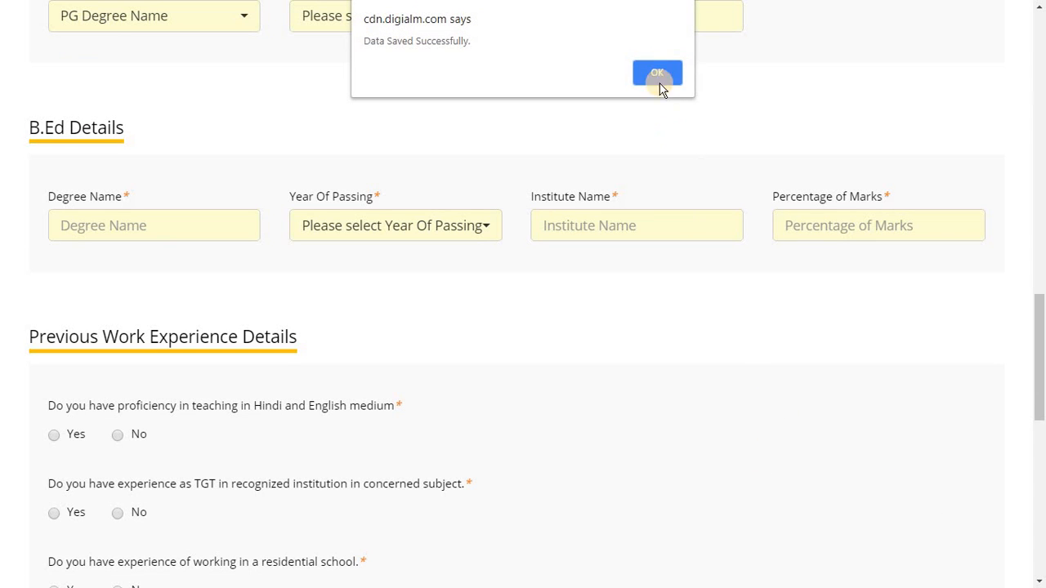
click(658, 72)
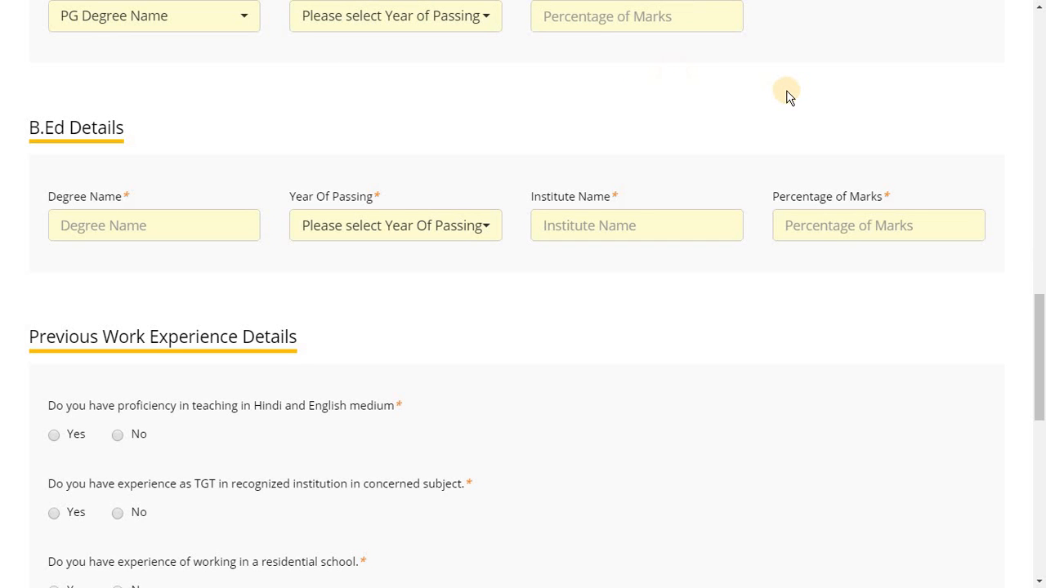
drag(1038, 366, 1033, 58)
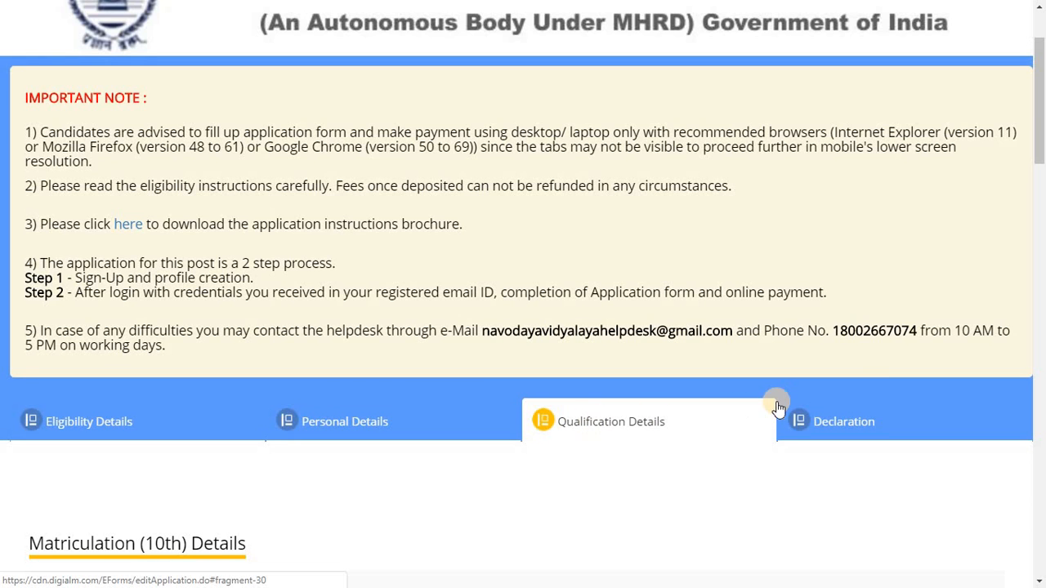
Enter BIHAR BOARD, year 2011, subjects MATH,SCIENCE. and 75 percent in the Matriculation row
click(1041, 229)
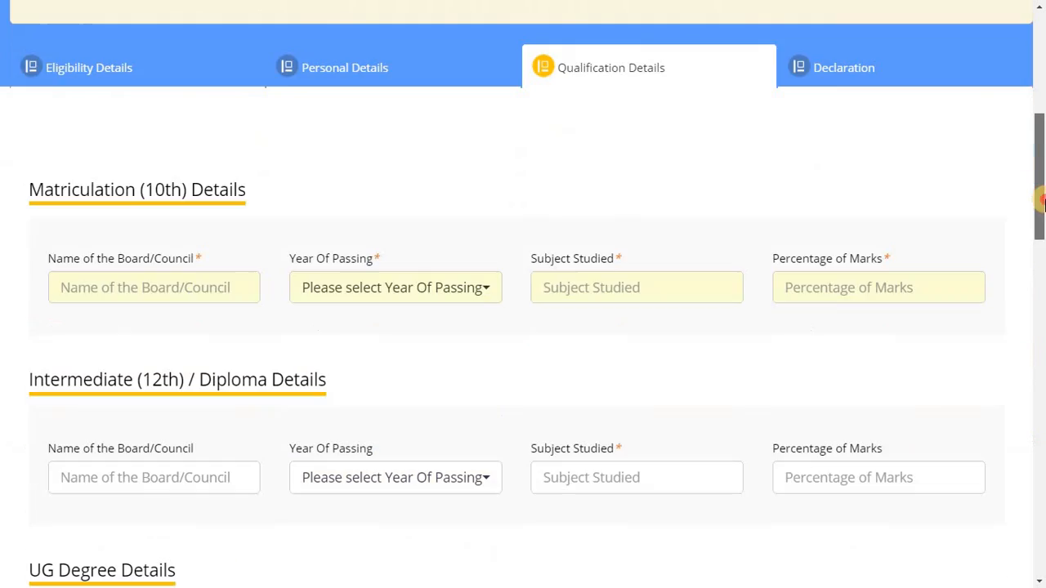
drag(1045, 240, 1038, 216)
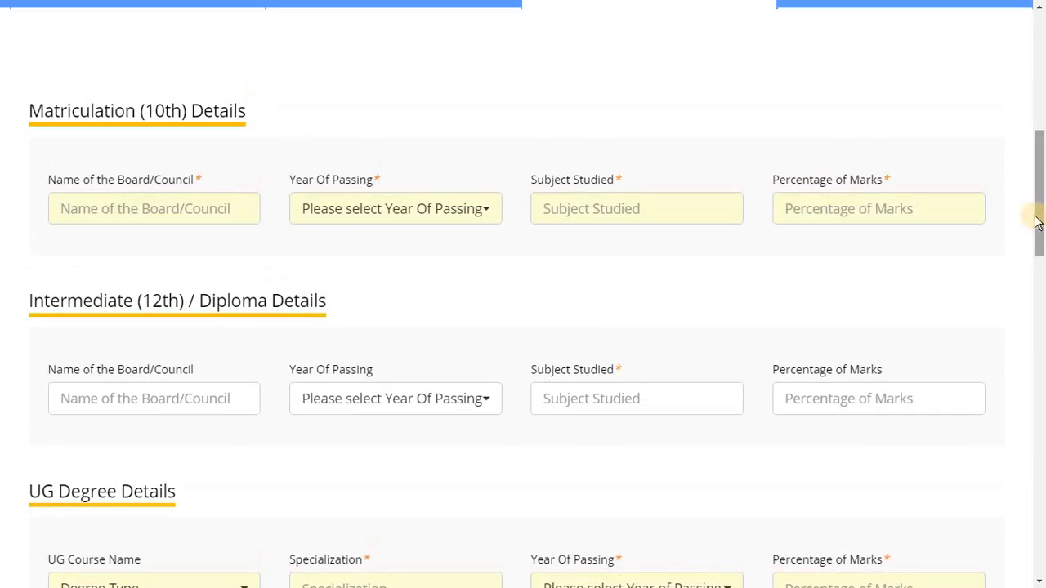
click(185, 212)
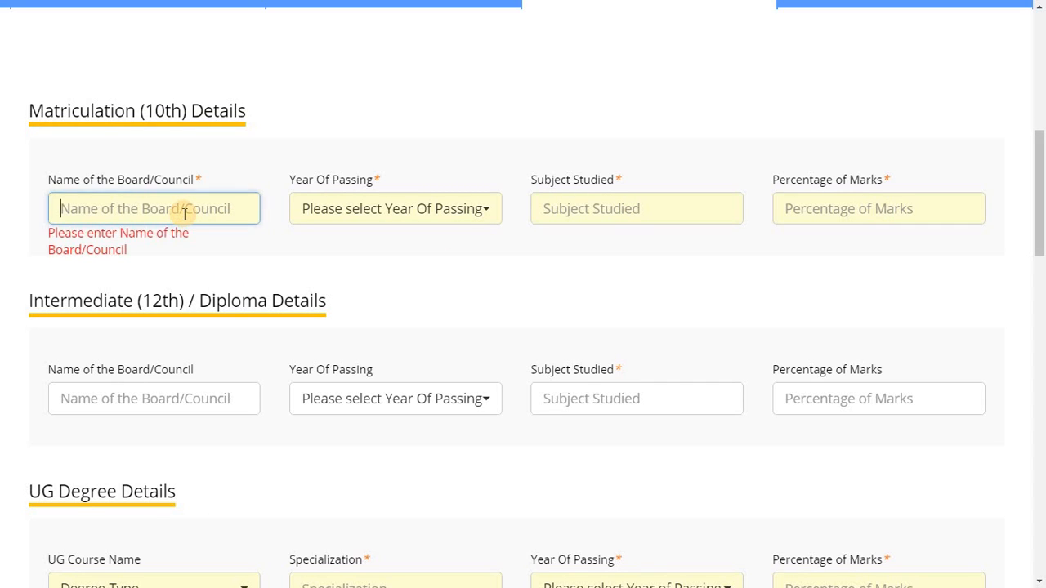
text(BIHAR BOARD)
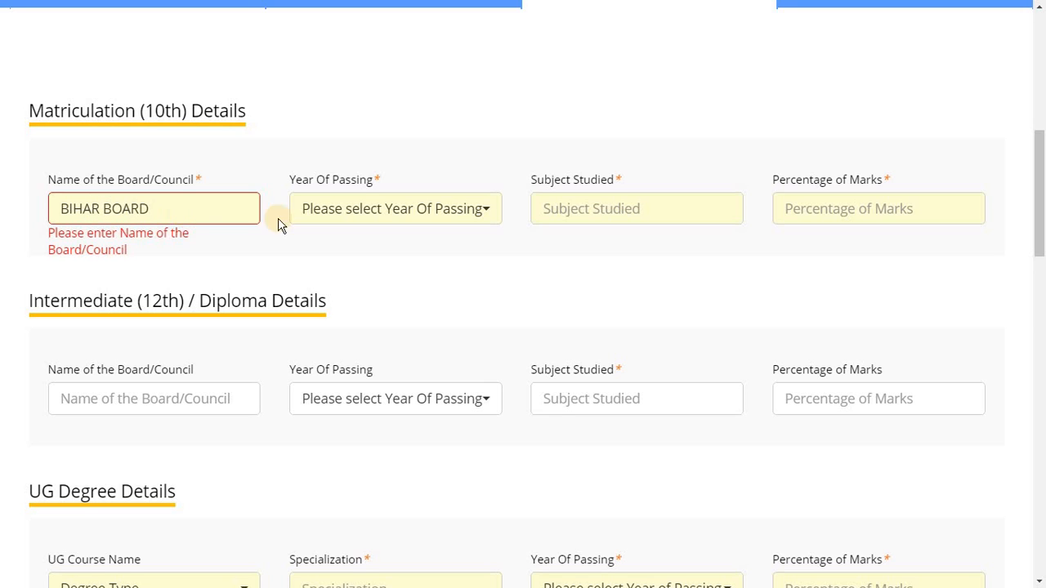
click(473, 210)
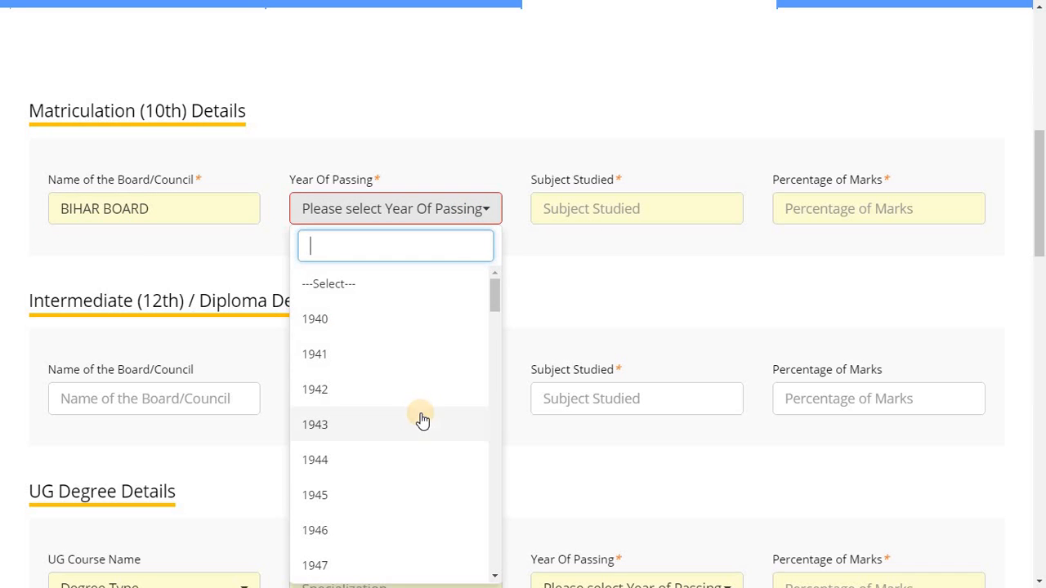
drag(494, 296, 493, 545)
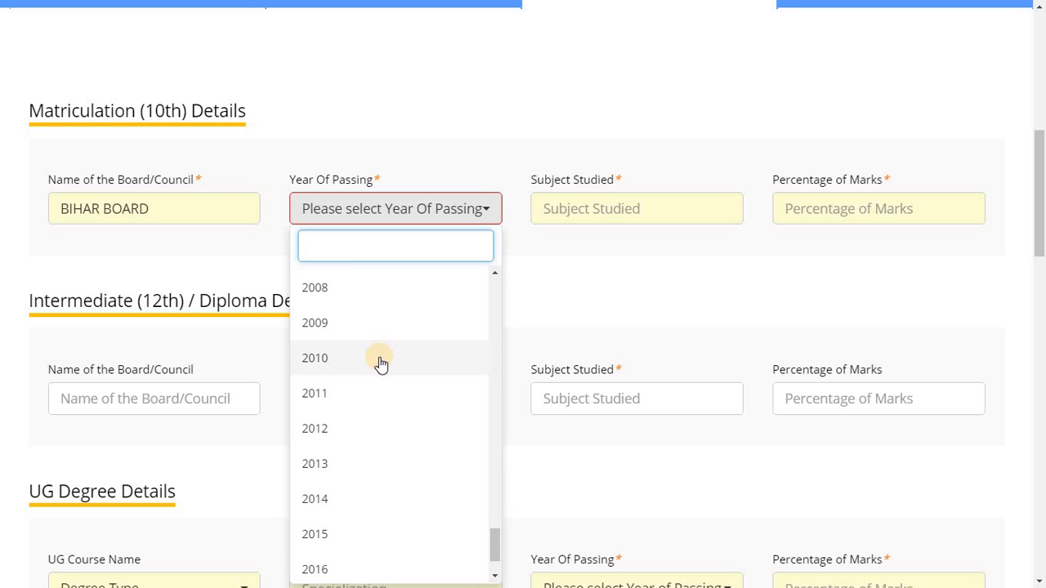
click(387, 398)
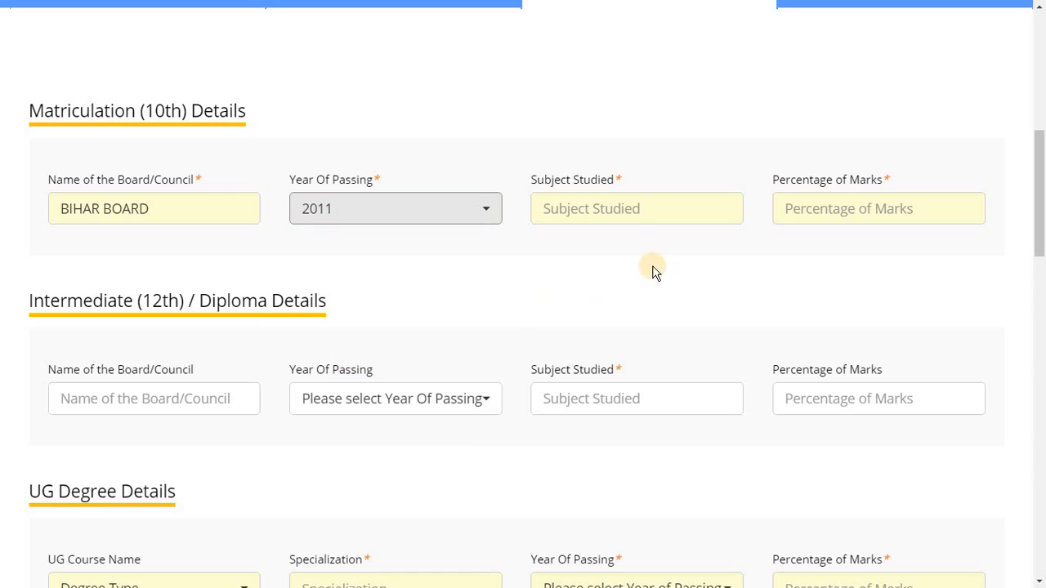
click(610, 209)
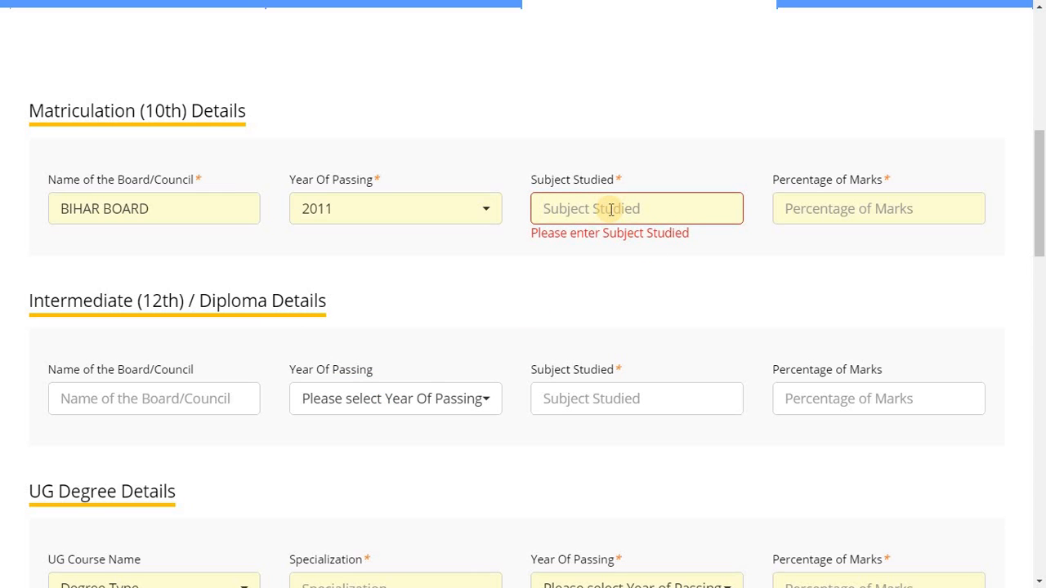
text(MATH,SCIENCE.)
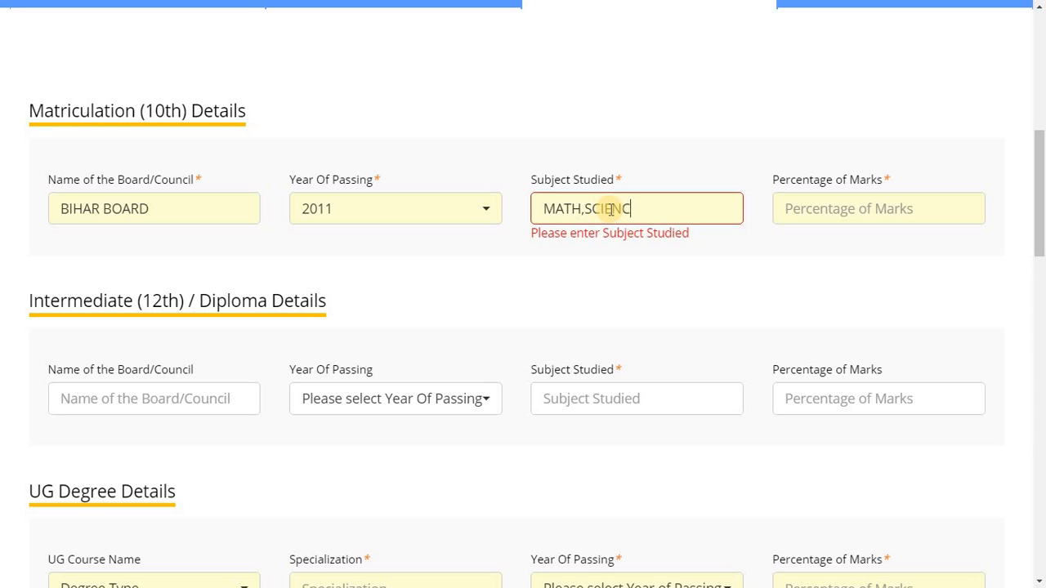
click(855, 207)
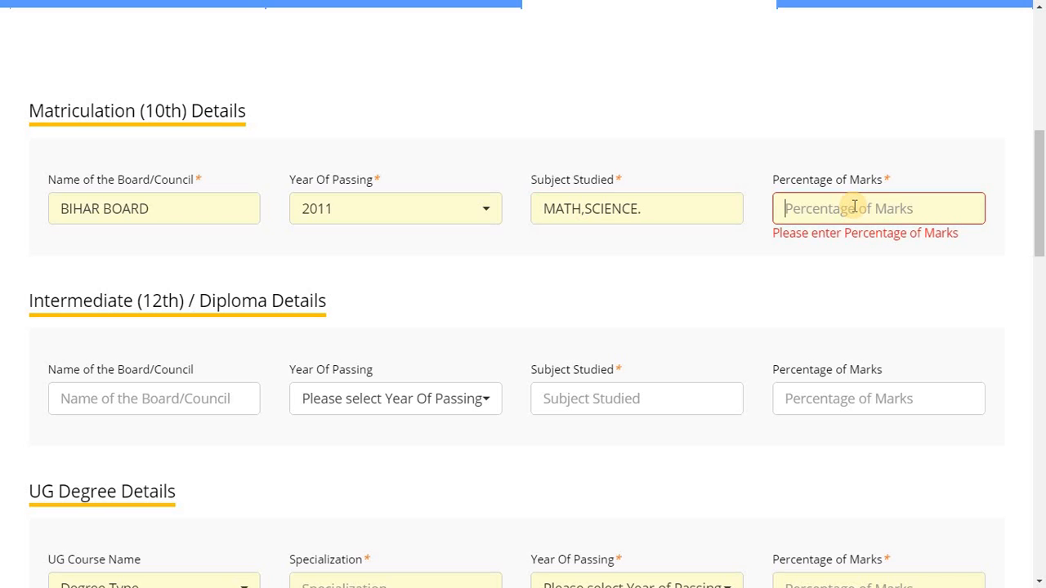
text(7)
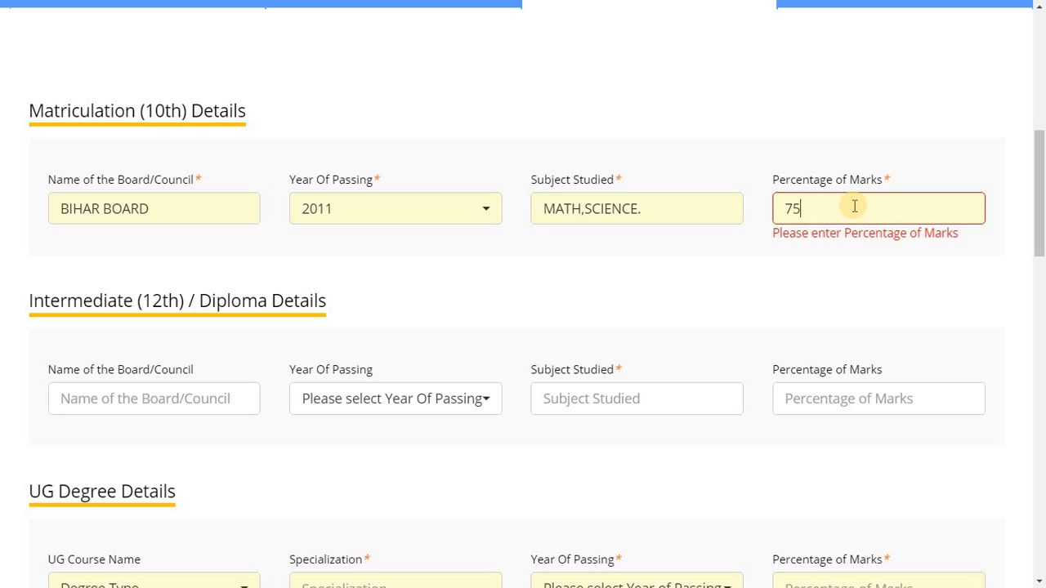
text(5)
click(677, 284)
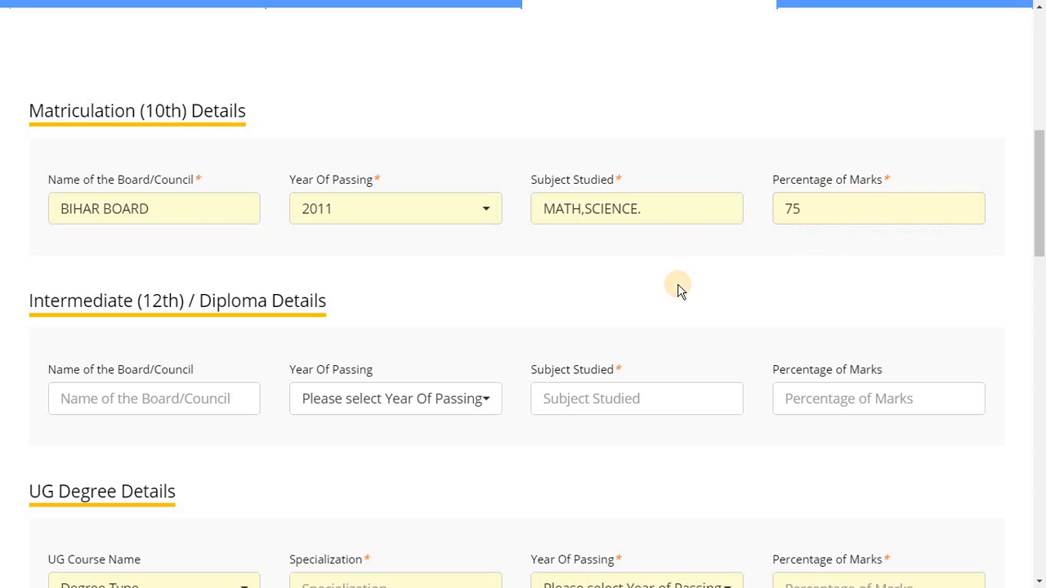
Enter BIHAR as the 12th board and choose 2013 as its year of passing
drag(1041, 226, 1039, 272)
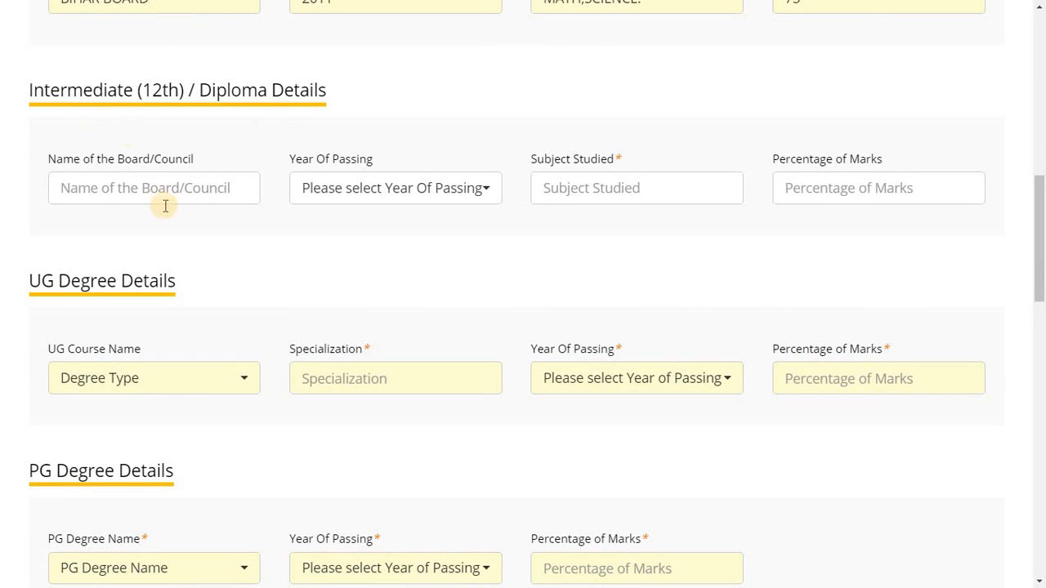
click(137, 186)
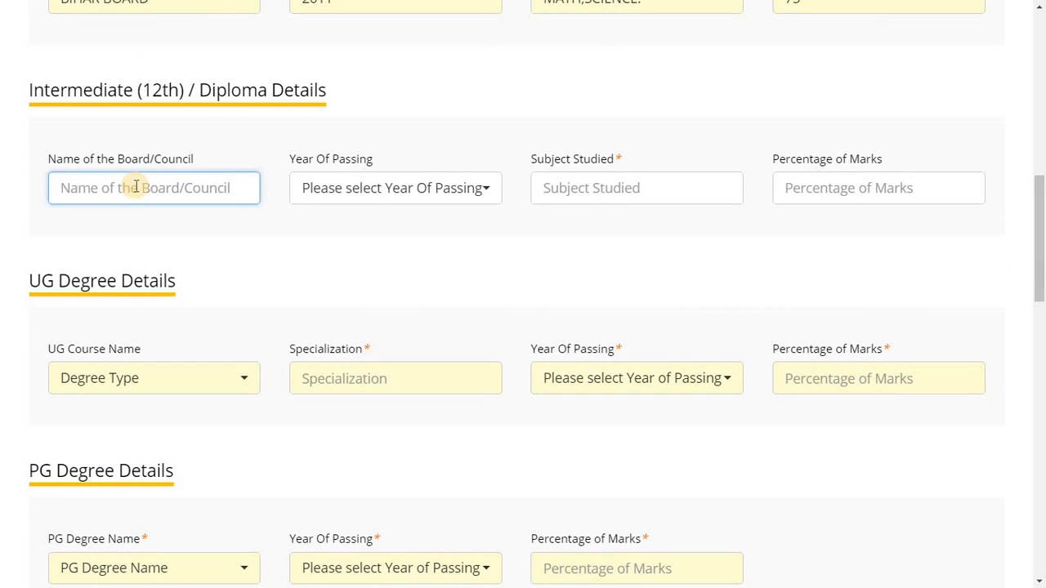
text(BIHAR)
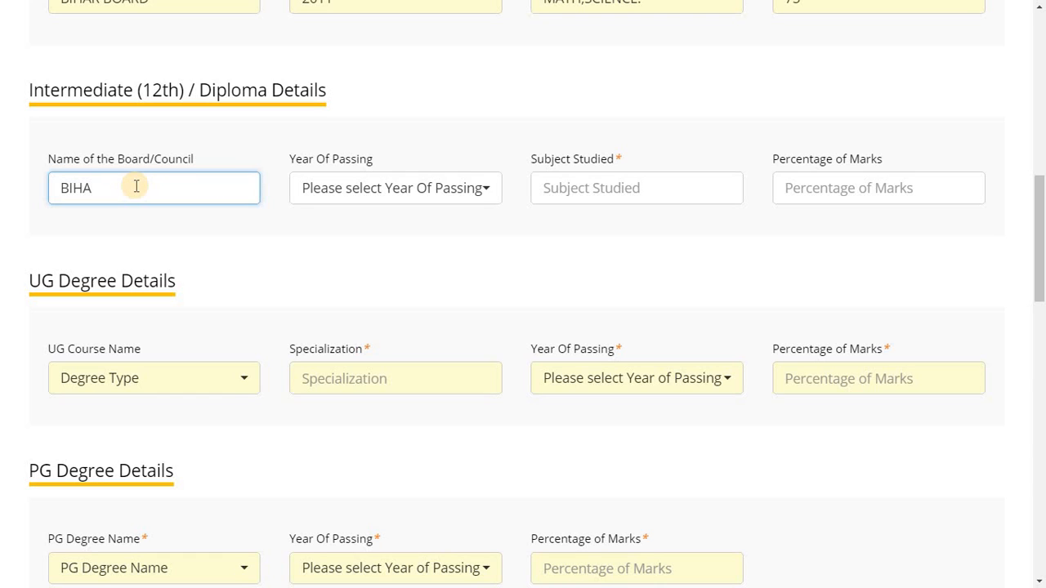
click(481, 188)
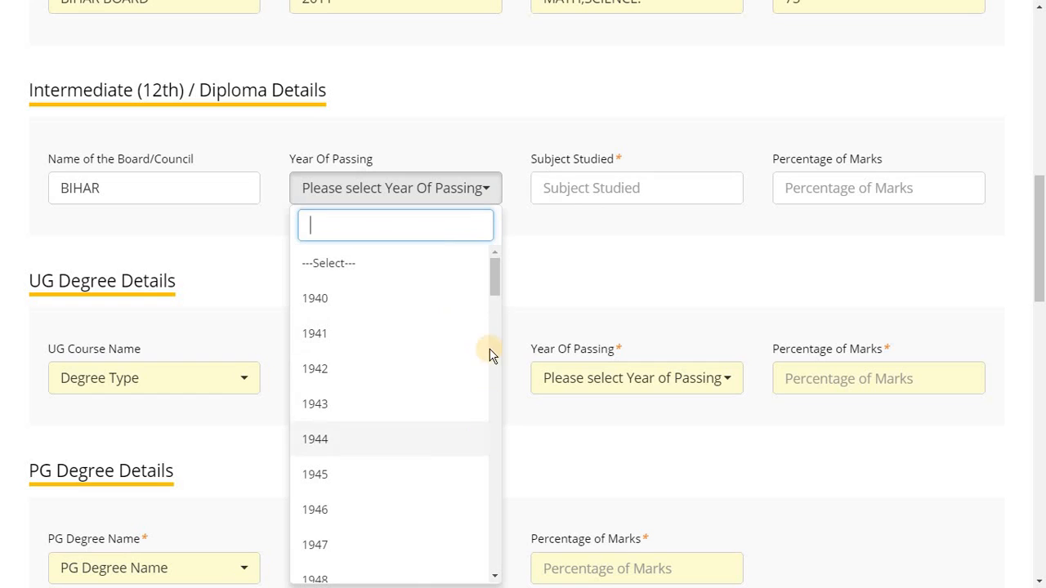
drag(495, 280, 488, 546)
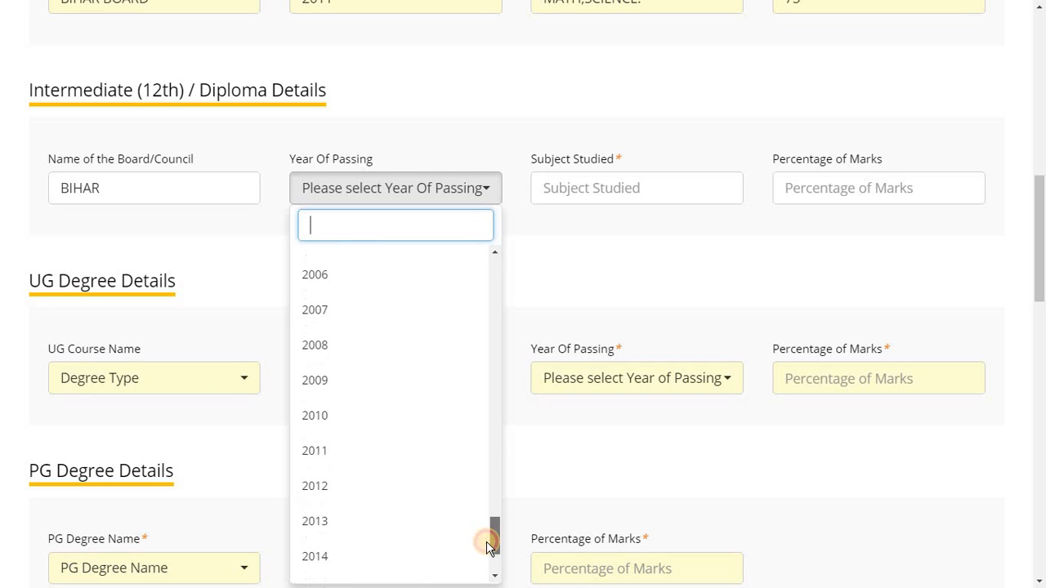
click(401, 518)
click(620, 268)
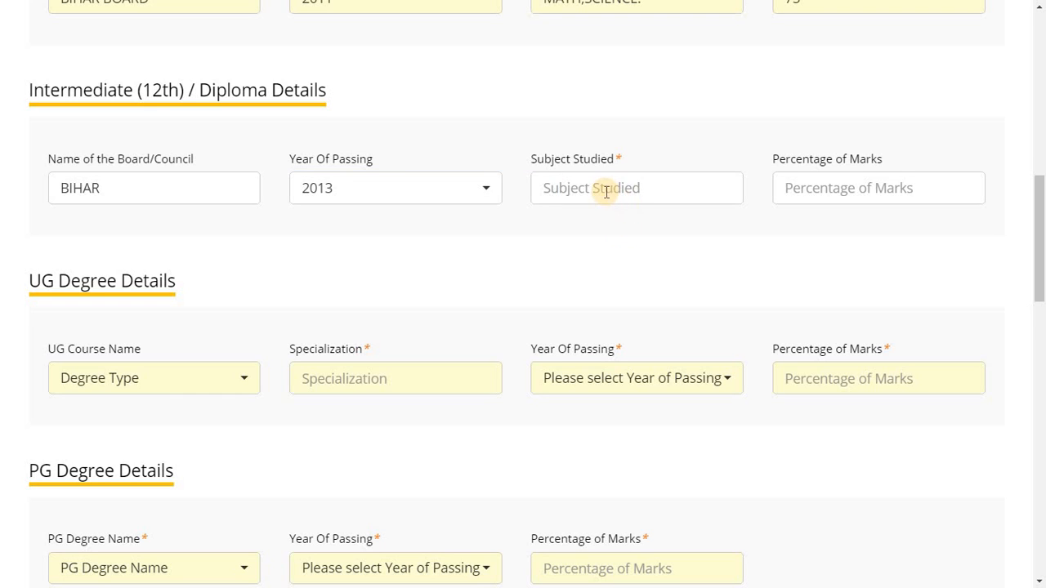
Enter 12th subjects DGHF,FASFKJ,FDAHFKJ and 80 percentage of marks
click(606, 190)
text(DGHF,FASFKJ)
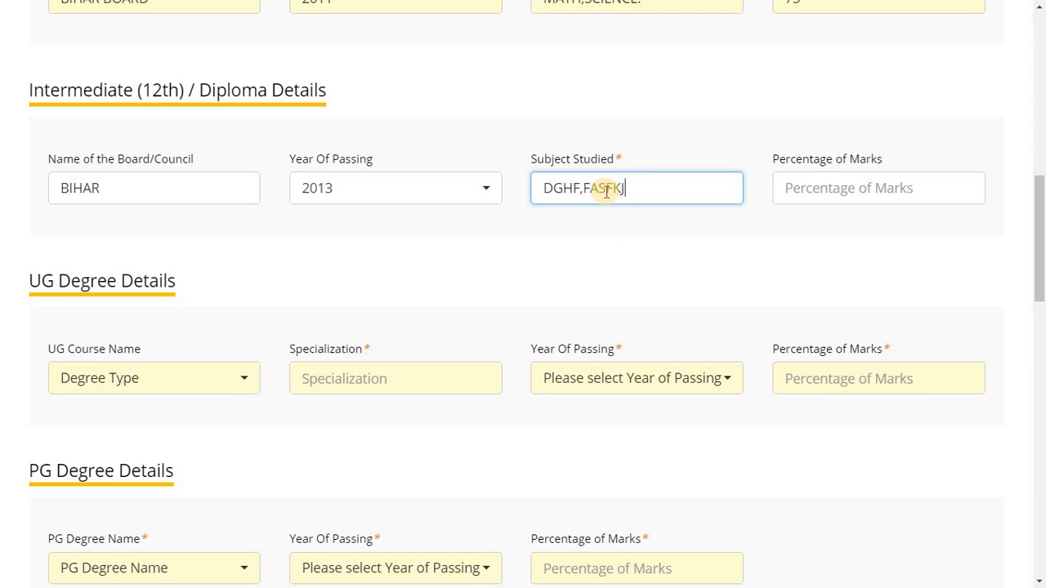
text(,FDAHFKJA,)
click(831, 190)
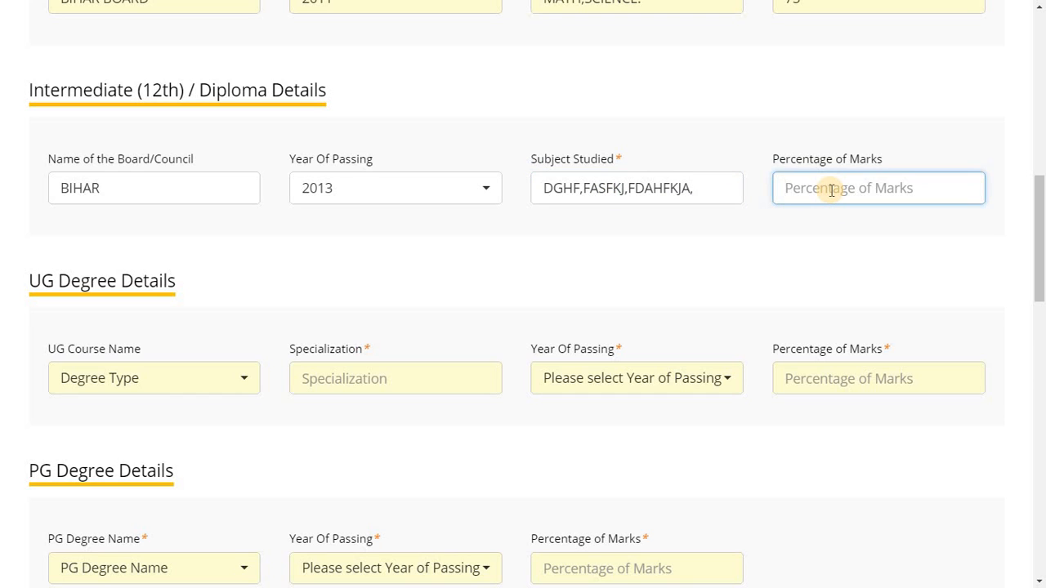
text(8)
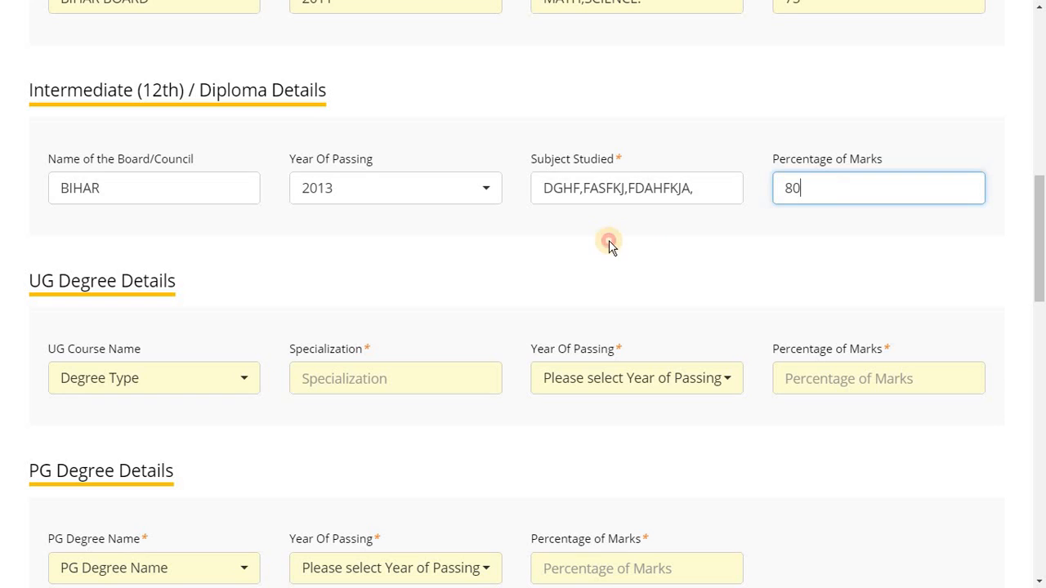
text(0)
click(877, 280)
drag(1041, 227, 959, 259)
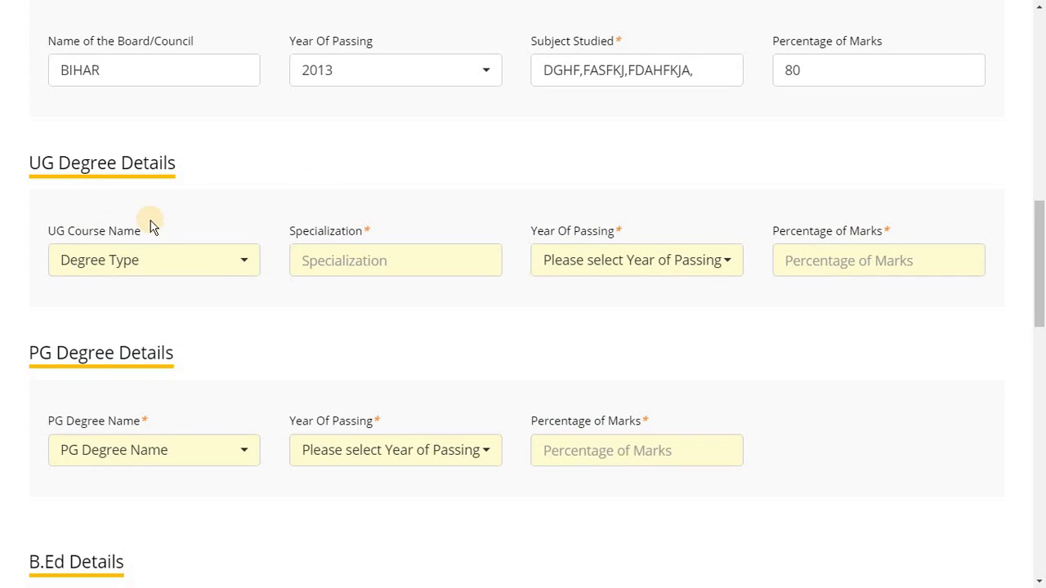
Choose Bachelor Degree as UG course and enter SCIENCE as specialization
click(238, 271)
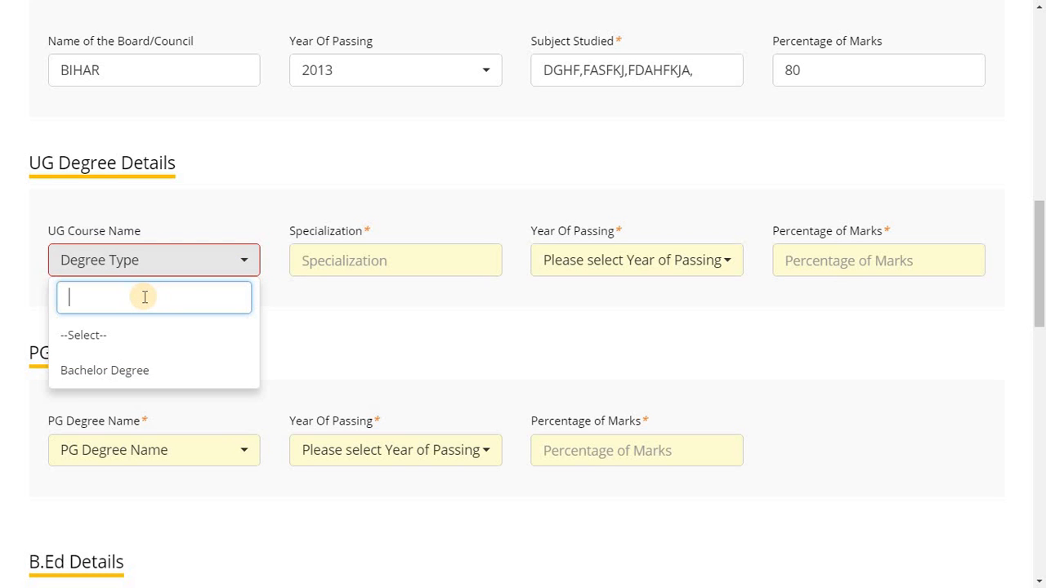
click(147, 370)
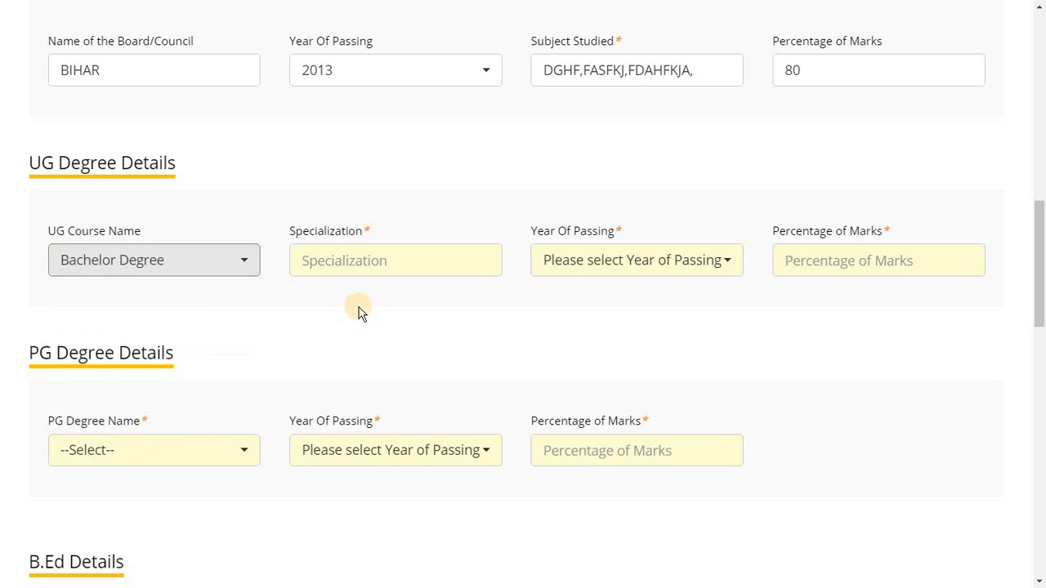
click(408, 262)
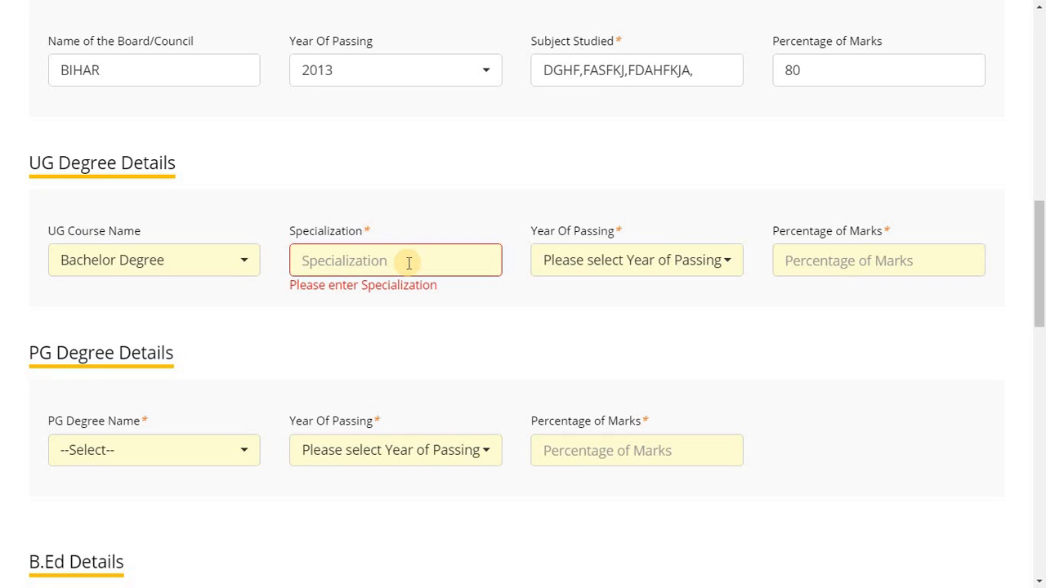
text(SCIENCE)
Set the UG year of passing to 2016 and percentage of marks to 70
click(452, 321)
click(719, 261)
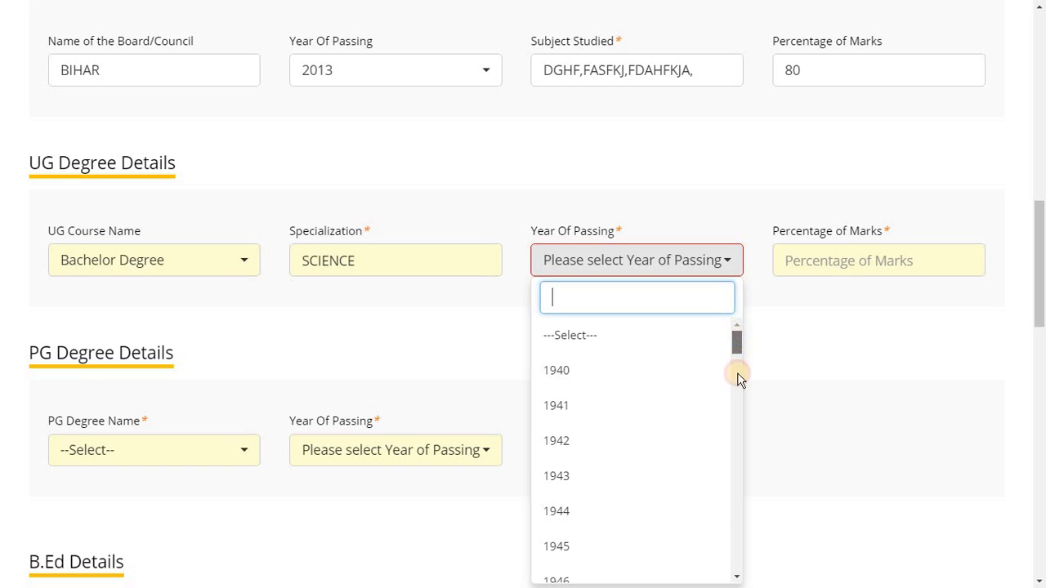
drag(737, 375, 744, 571)
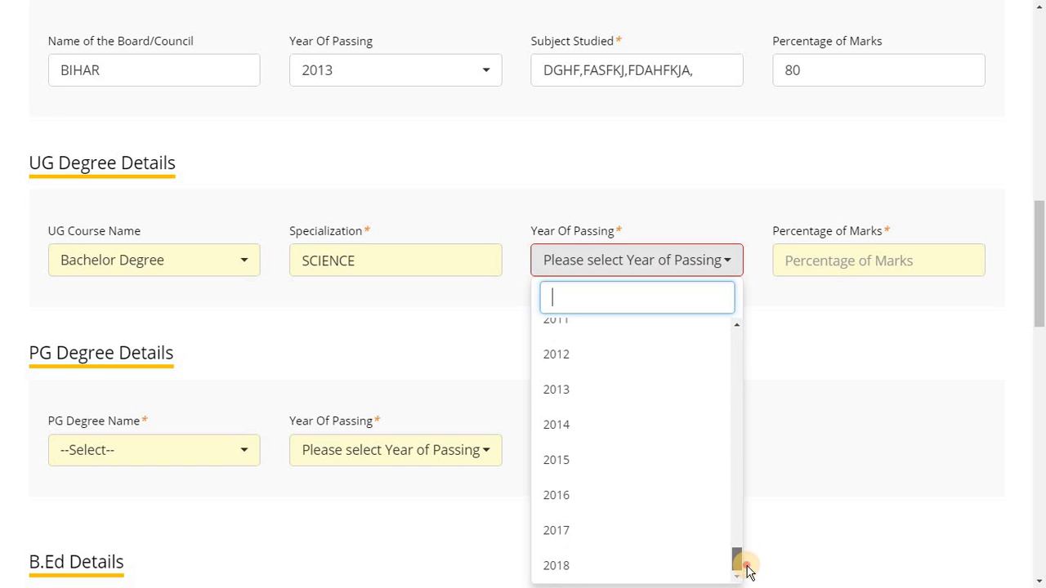
click(621, 496)
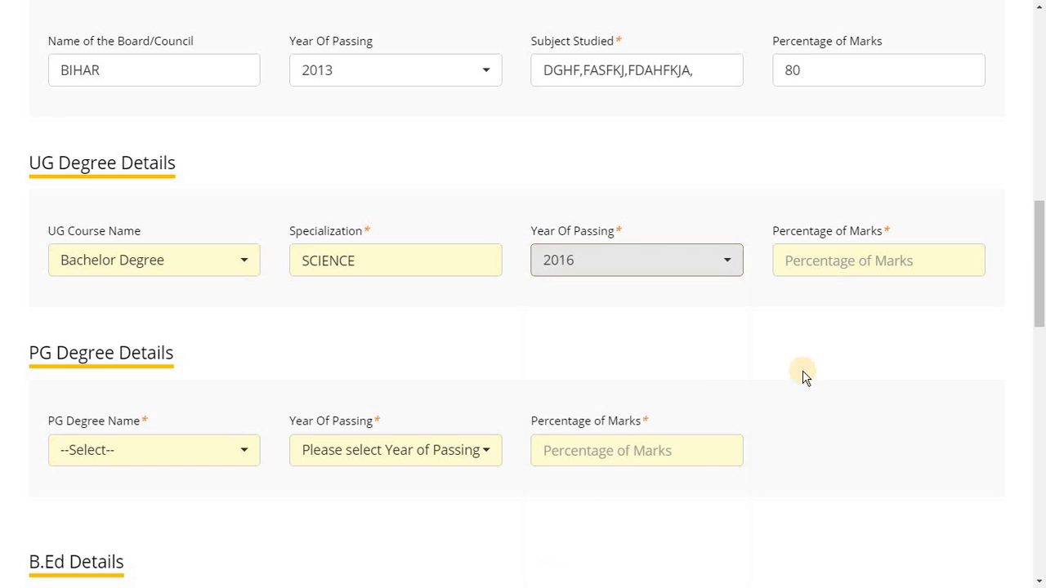
click(827, 261)
text(70)
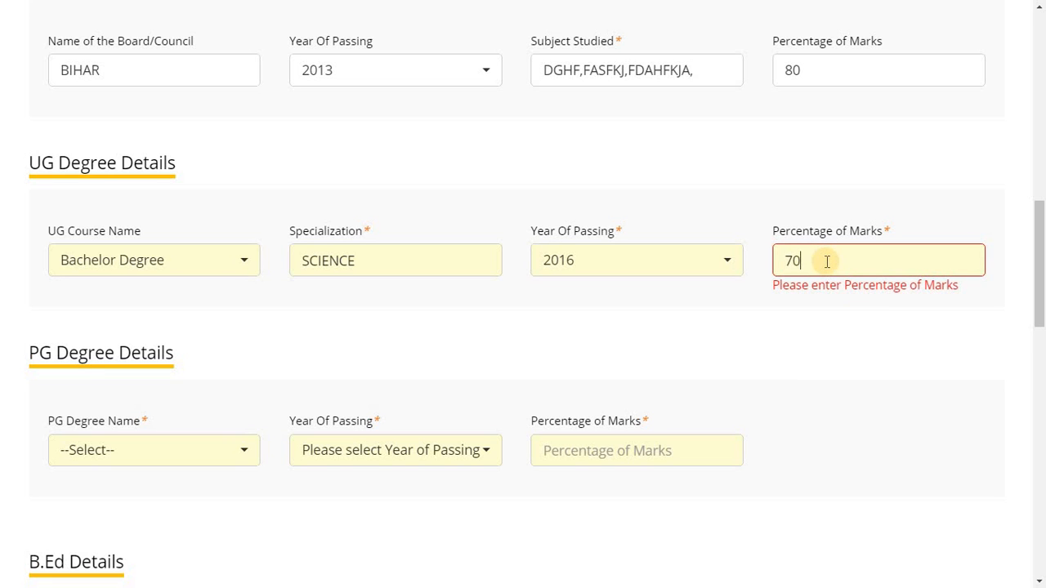
click(653, 344)
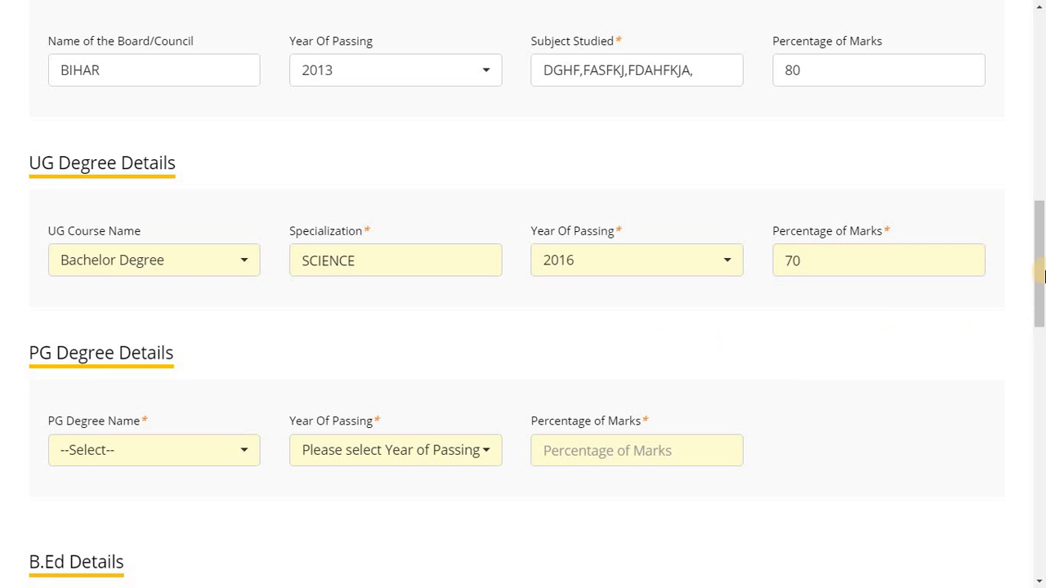
drag(1042, 276, 1040, 326)
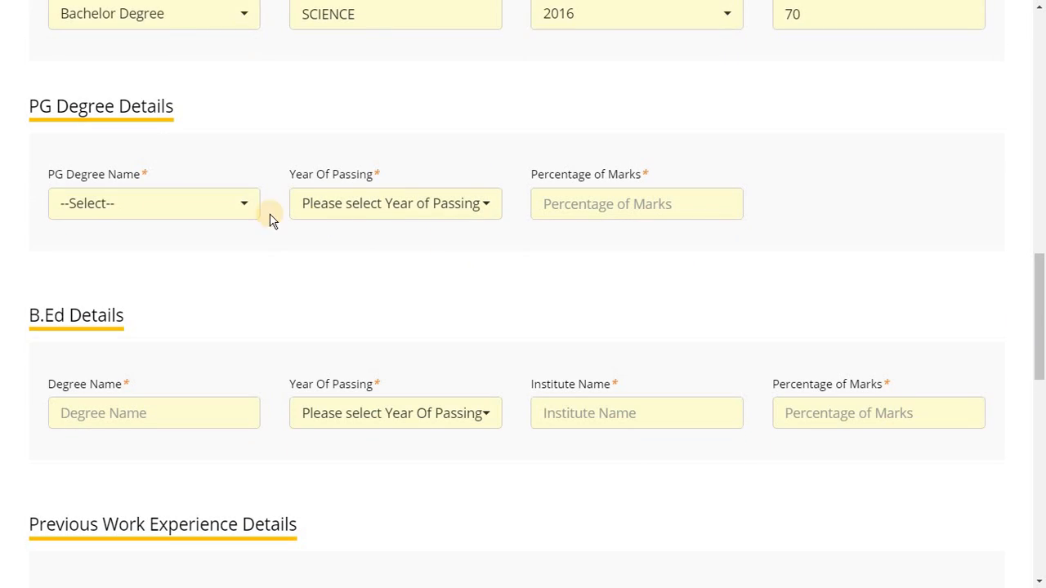
Set the PG Degree Name to Master's Degree and the Specialization to Physics
click(245, 212)
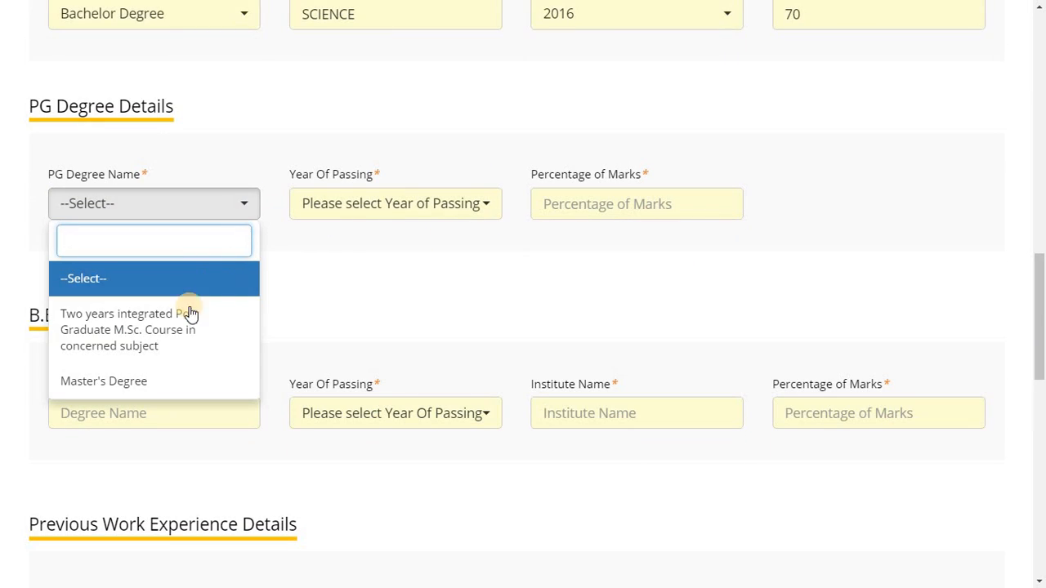
click(147, 334)
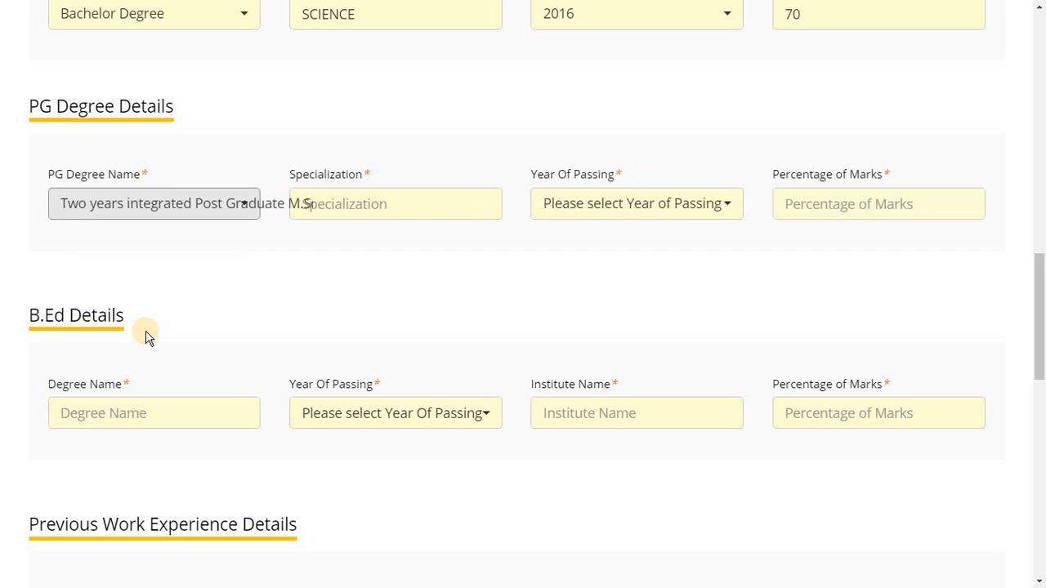
click(249, 207)
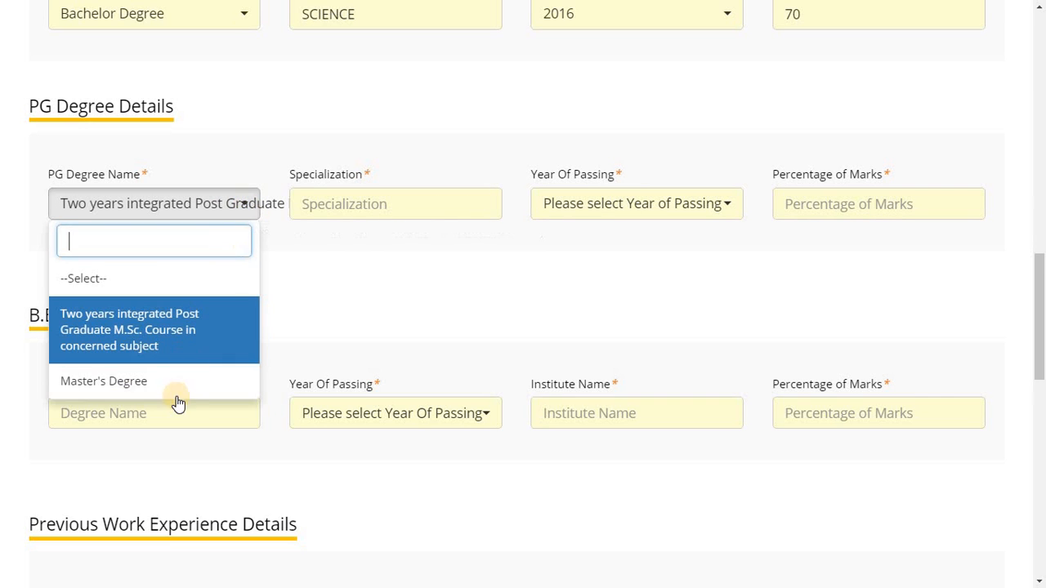
click(142, 381)
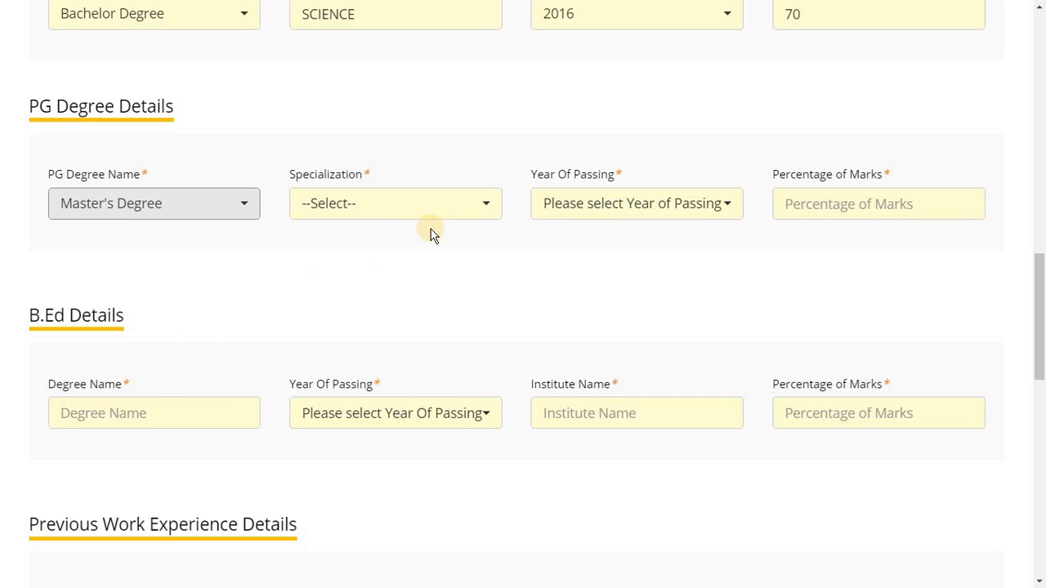
click(470, 207)
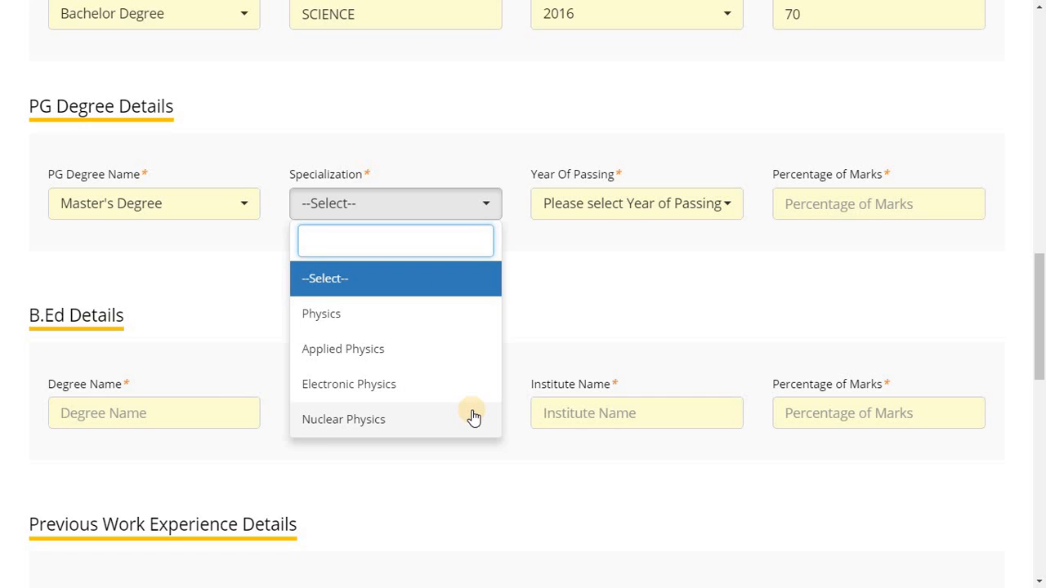
click(400, 327)
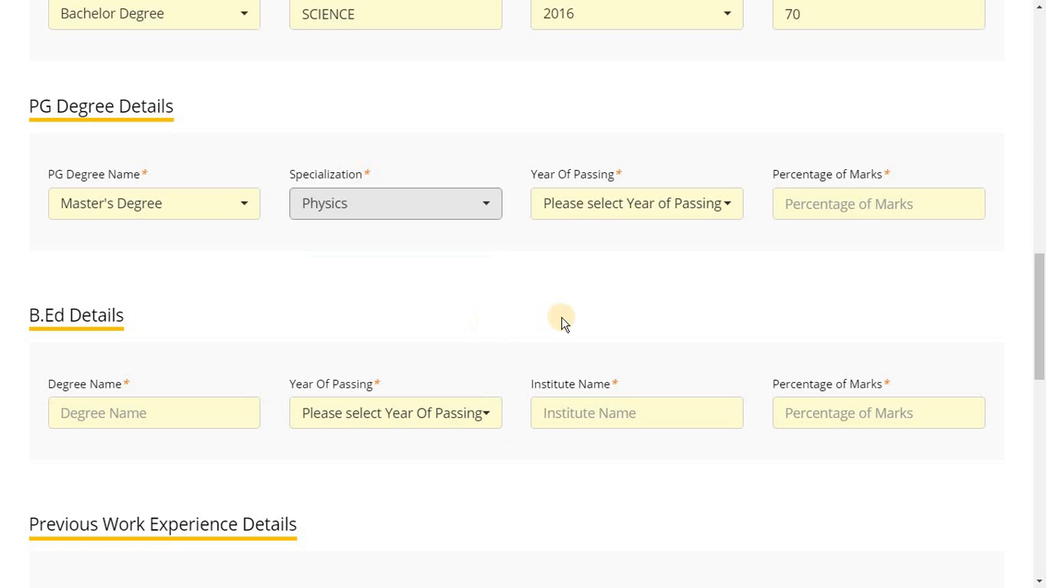
Set the PG Year Of Passing to 2018 and the Percentage of Marks to 90
click(723, 205)
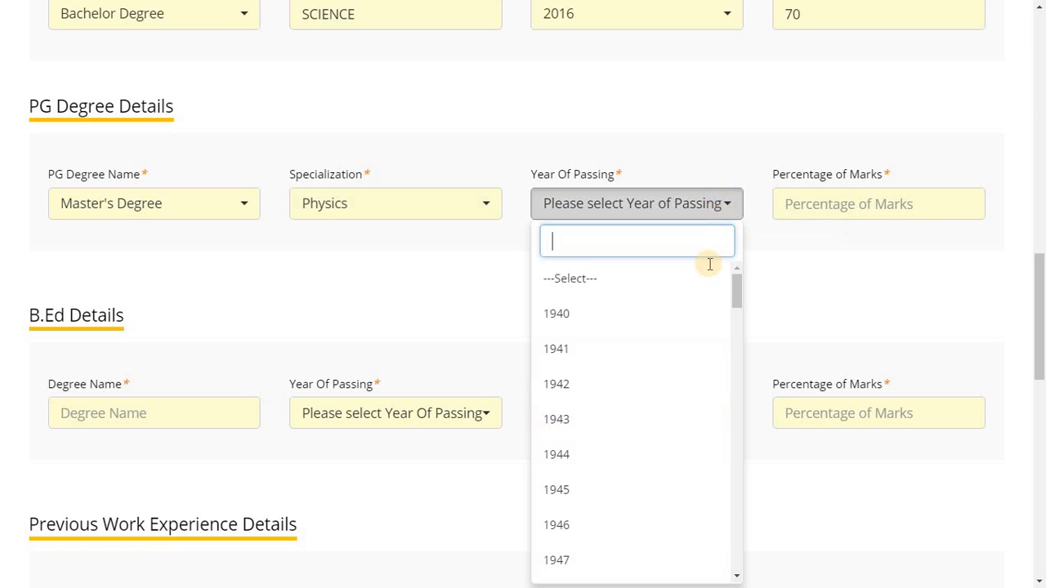
drag(737, 302, 742, 583)
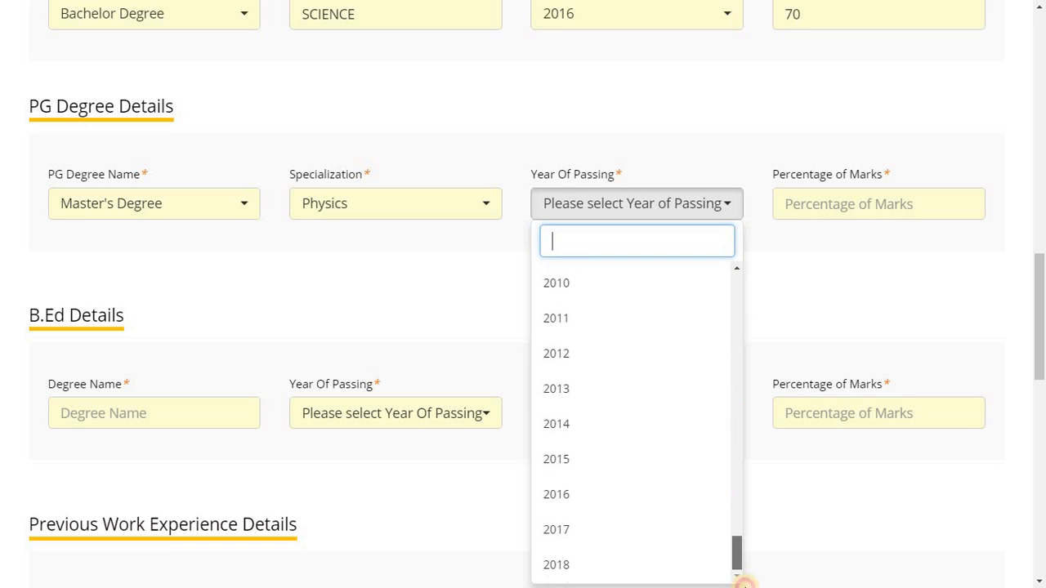
click(619, 570)
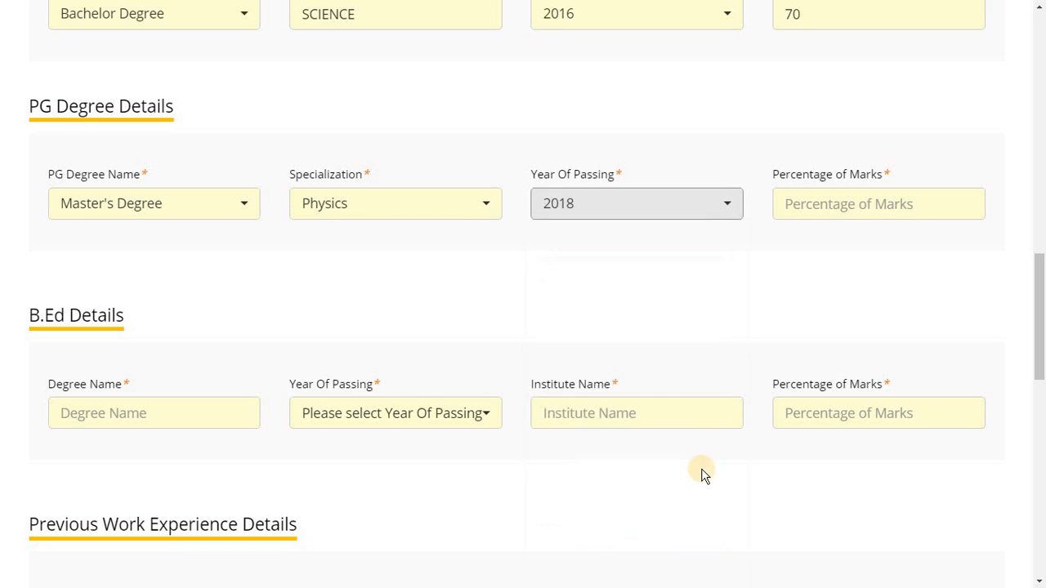
click(853, 205)
text(90)
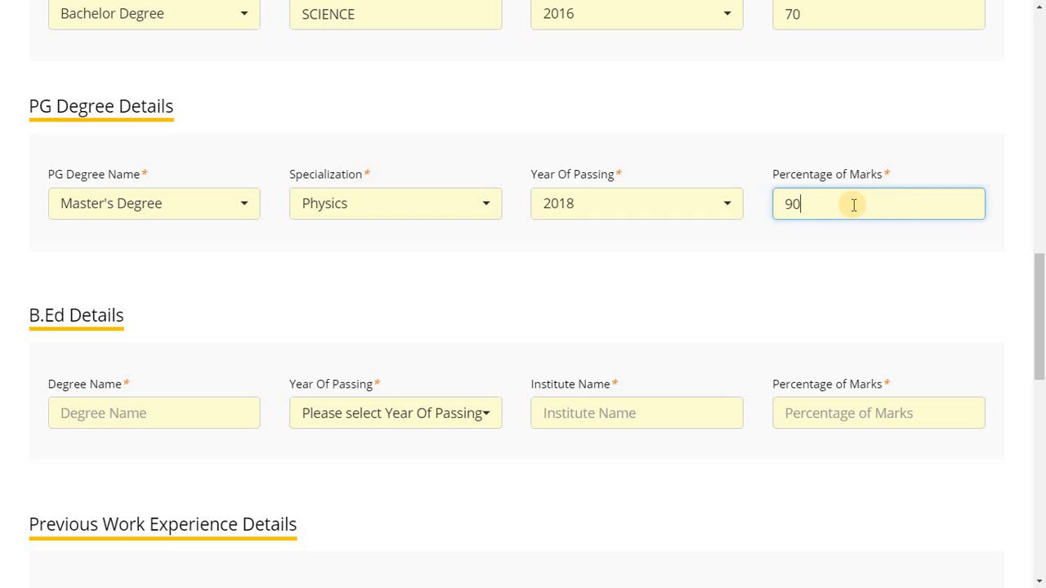
click(719, 274)
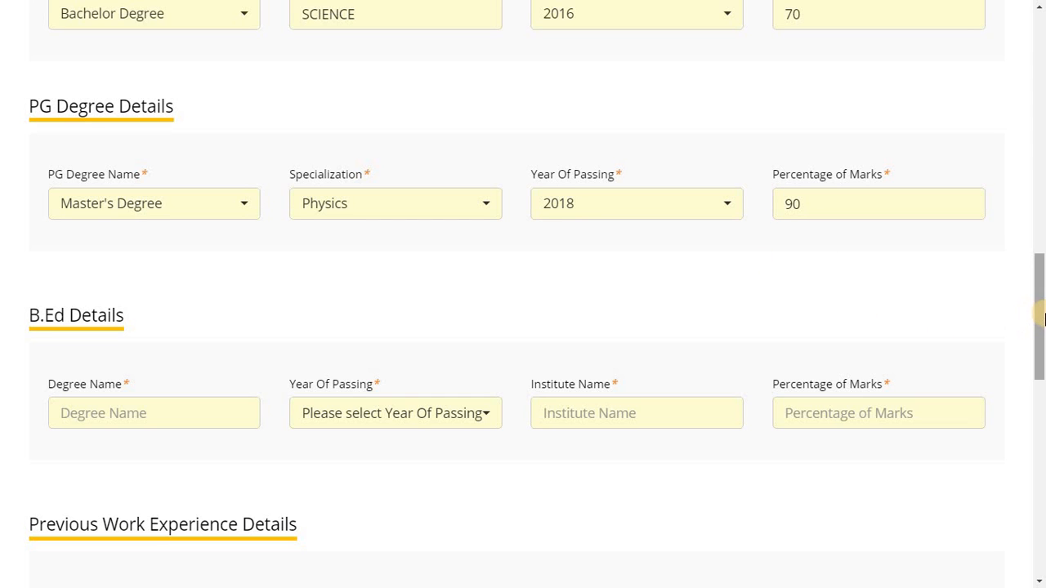
drag(1040, 314, 1040, 339)
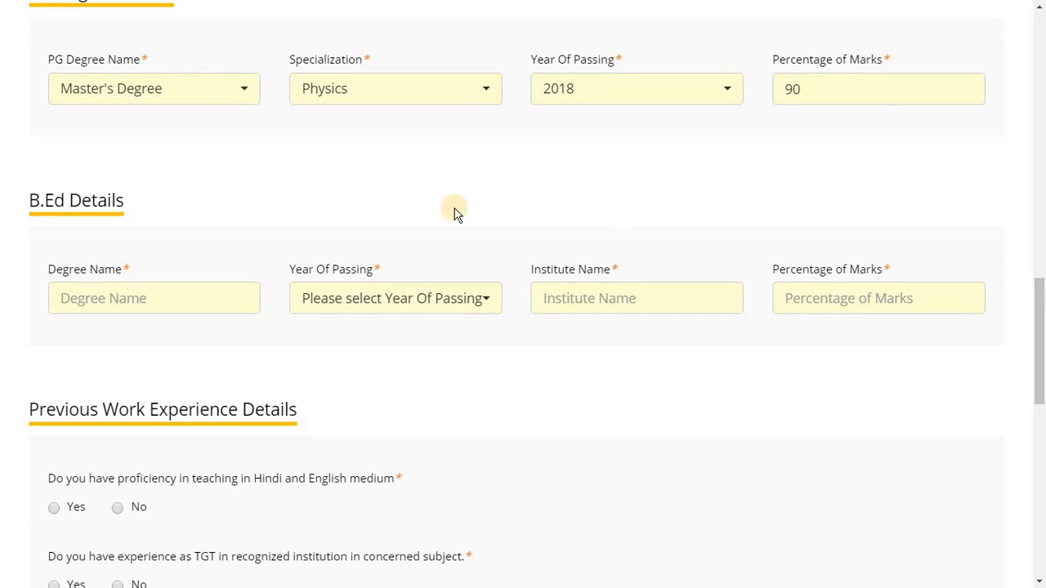
Enter B.ED as the B.Ed Degree Name and choose 2018 as its Year Of Passing
click(159, 295)
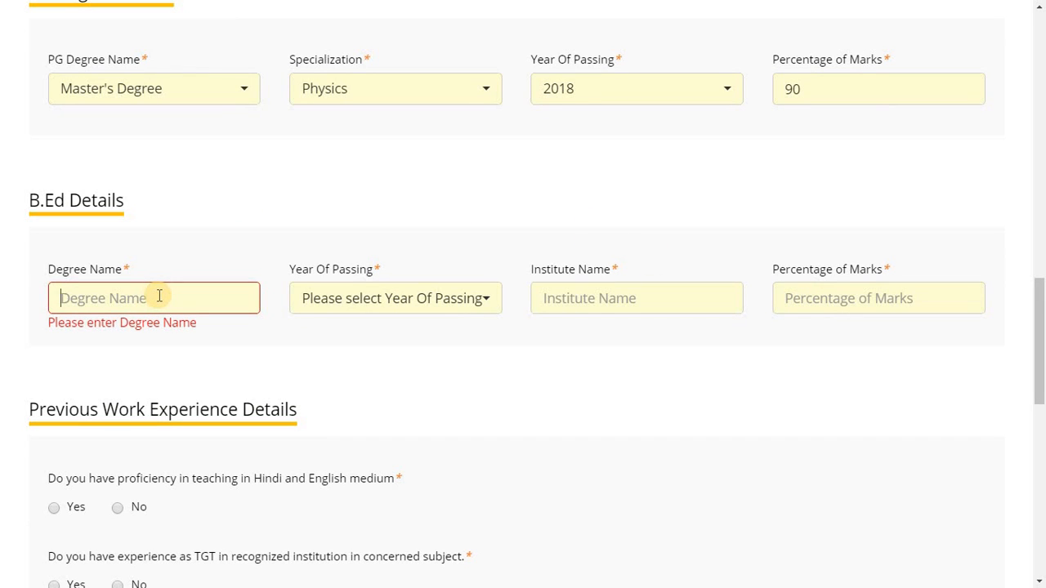
text(B)
key(BackSpace)
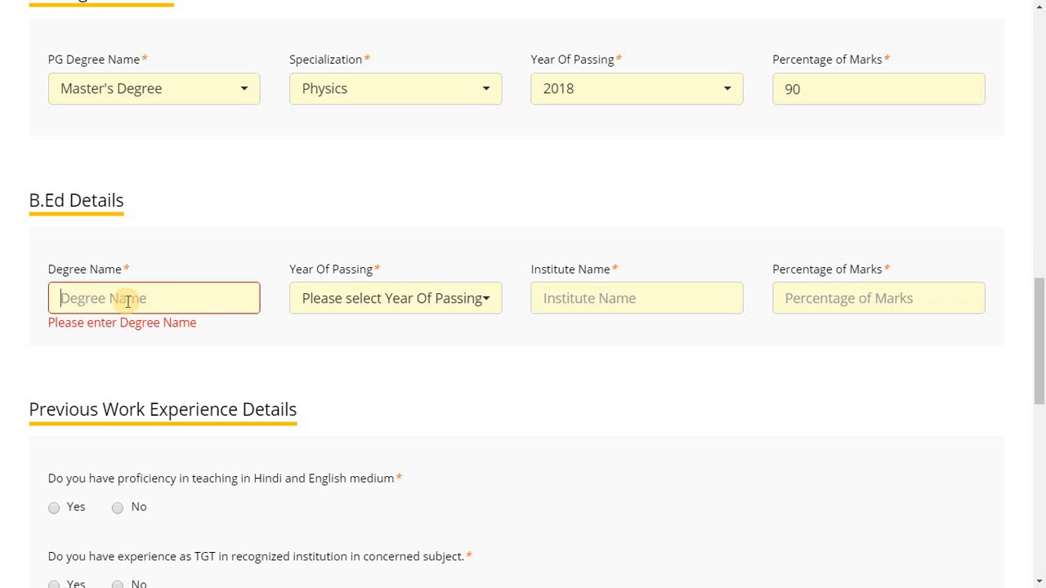
text(B.ED)
click(89, 355)
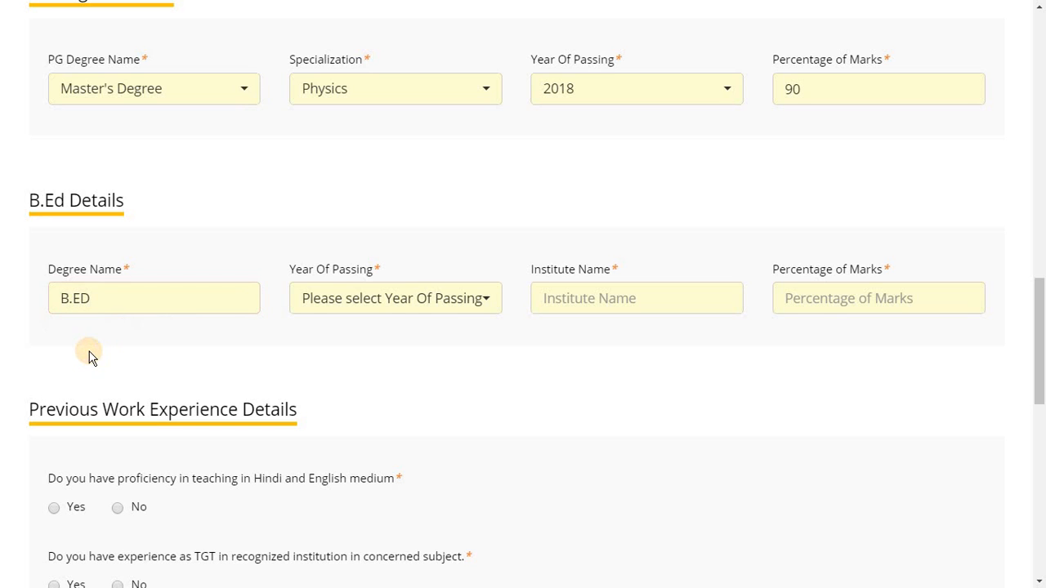
click(486, 309)
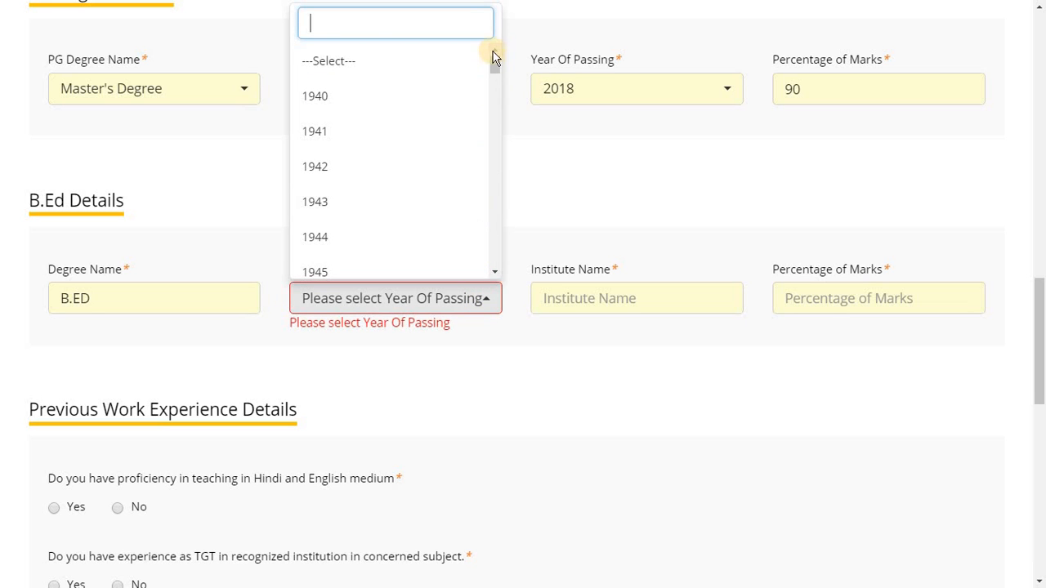
drag(494, 65, 479, 291)
click(419, 259)
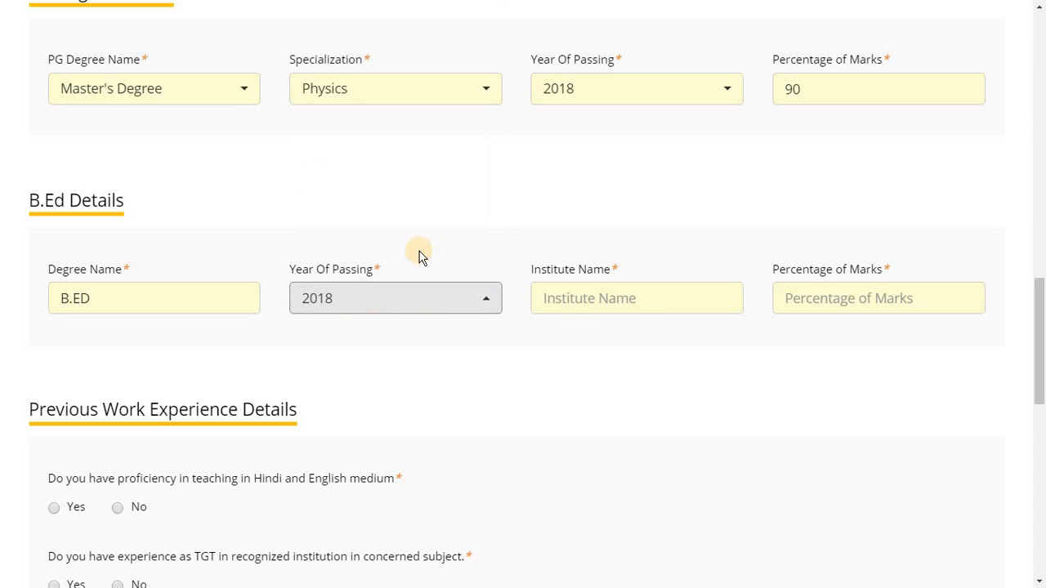
Enter BIHAR as the B.Ed Institute Name and 90 as the Percentage of Marks
click(573, 299)
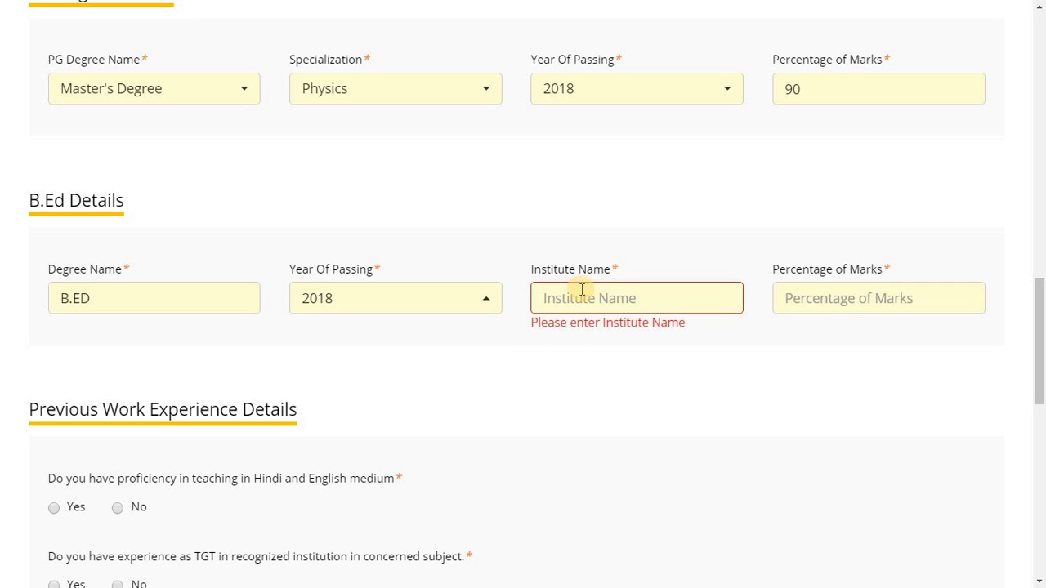
text(BIHAR)
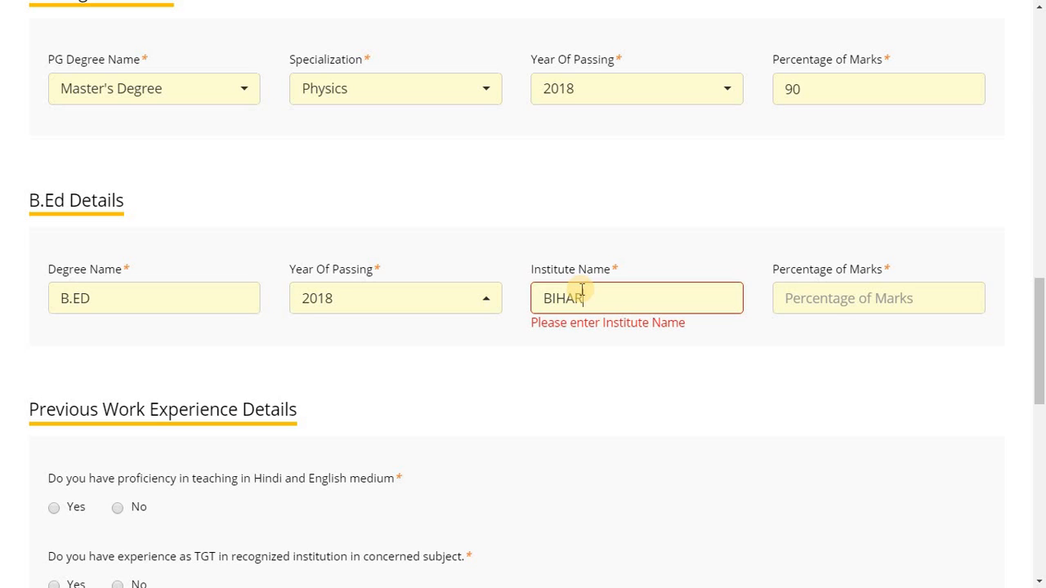
click(605, 371)
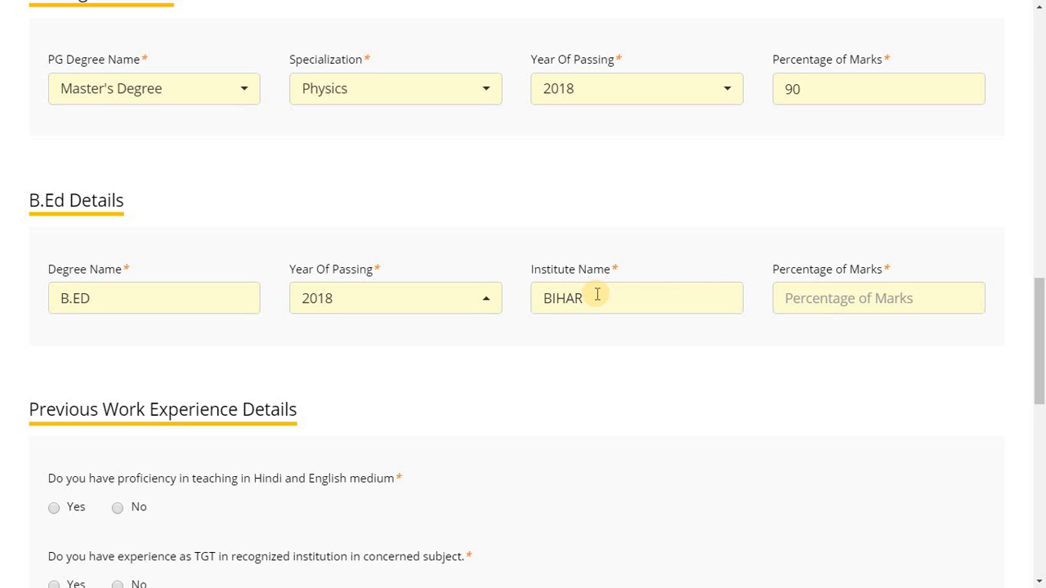
click(848, 301)
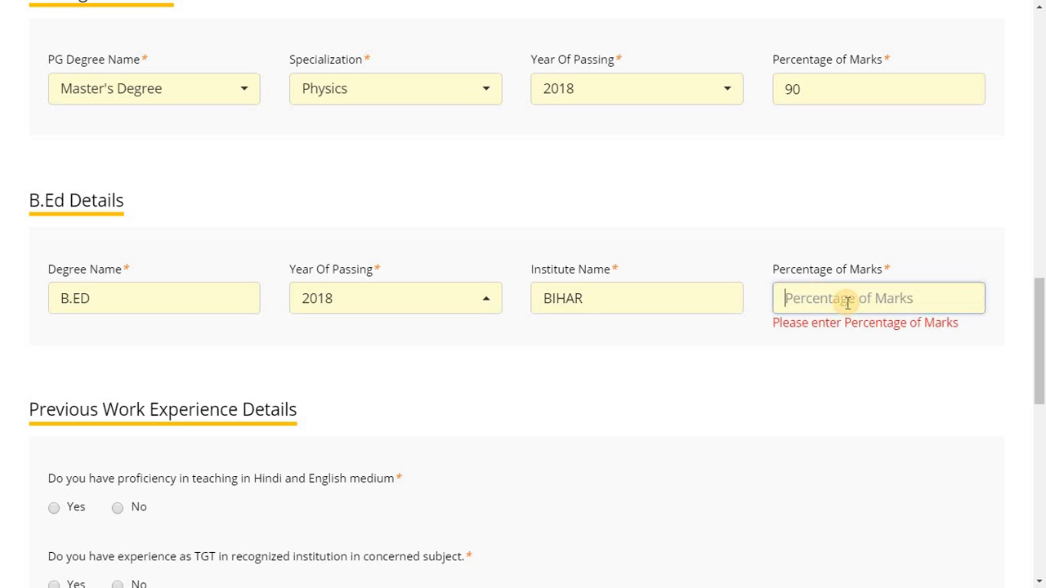
text(90)
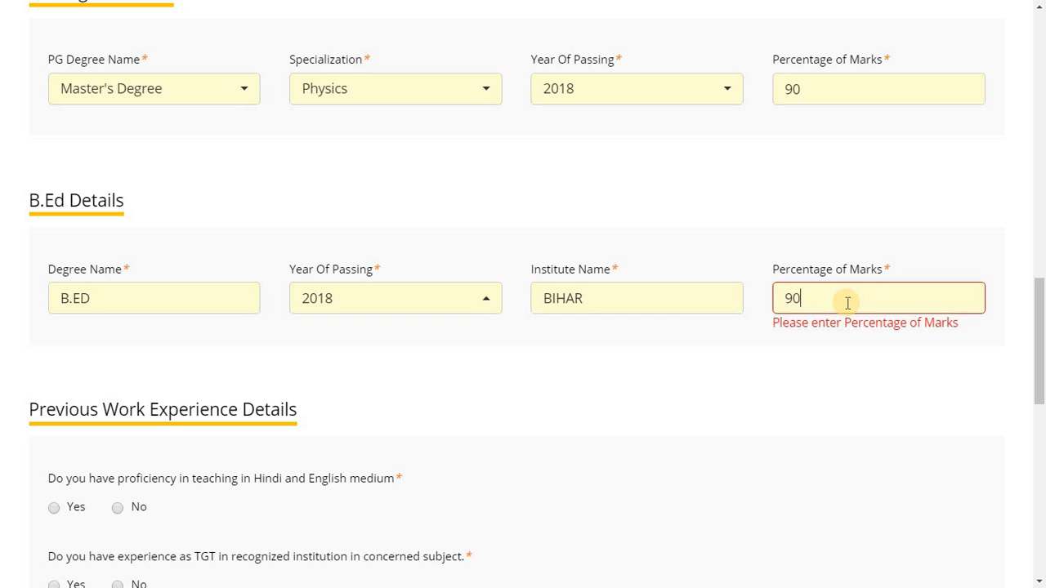
click(710, 364)
Answer Yes to Hindi/English proficiency, TGT experience, residential school experience and Computer Application knowledge
scroll(1042, 388, down, 3)
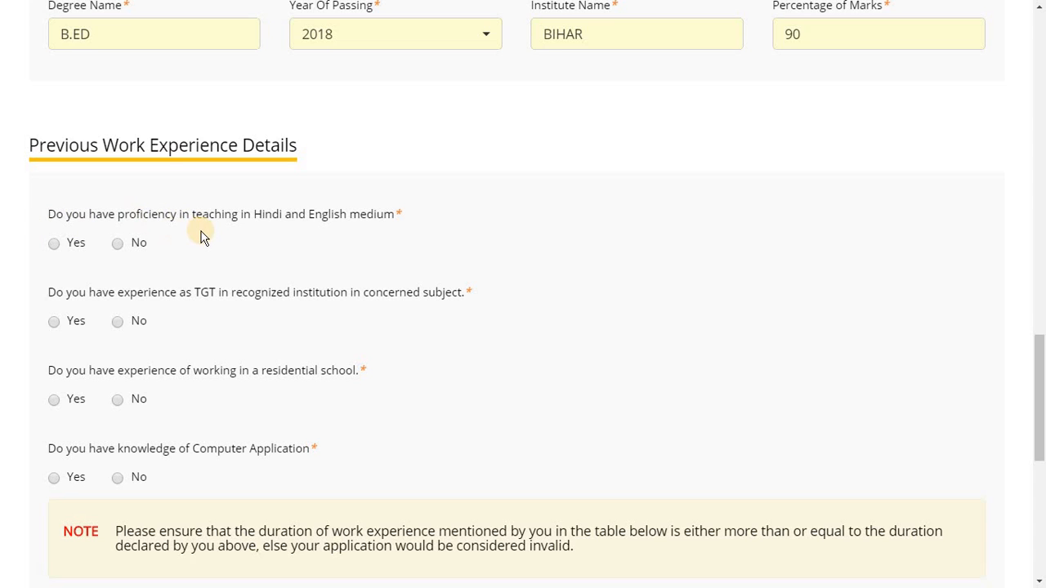
click(54, 244)
click(54, 322)
click(54, 400)
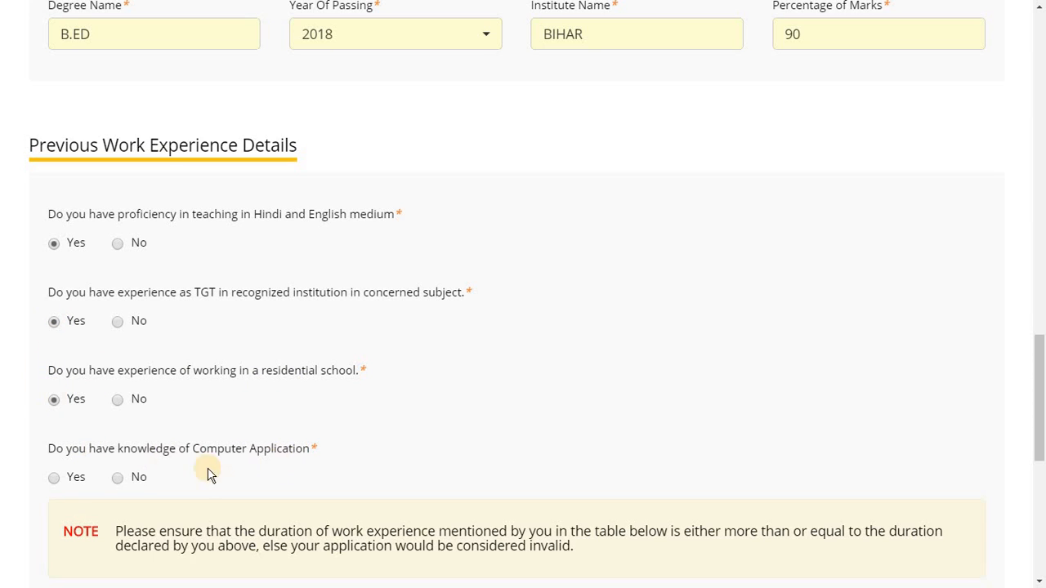
click(53, 479)
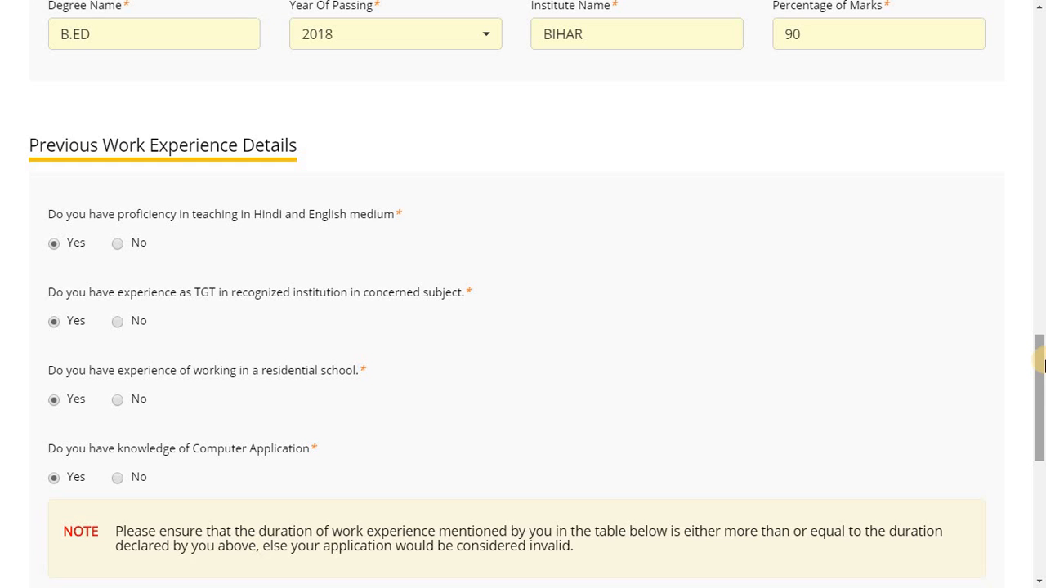
drag(1042, 364, 1042, 439)
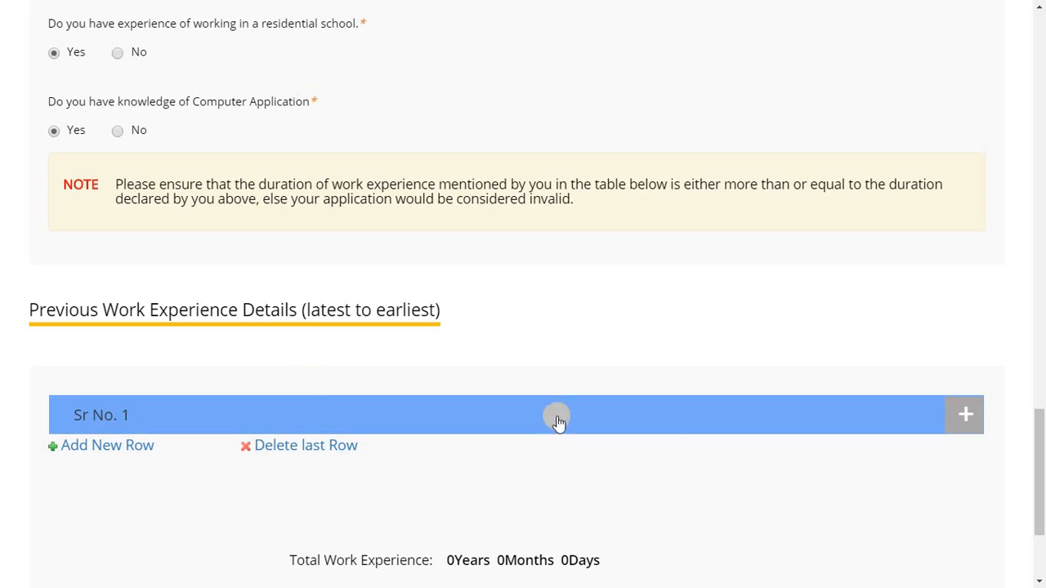
Leave work experience row Sr No. 1 blank, collapse it, and save with SAVE & NEXT
click(966, 418)
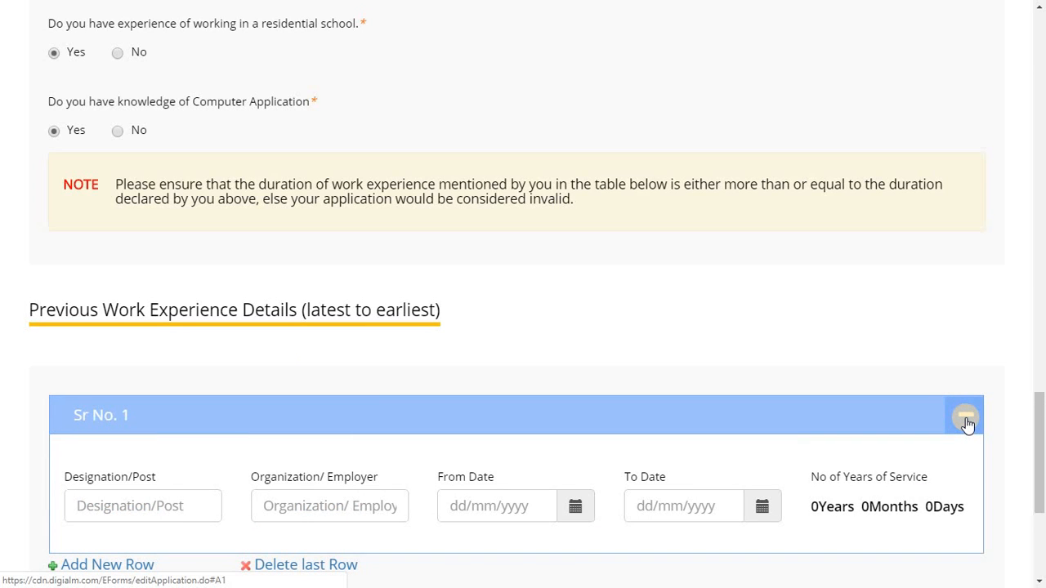
scroll(634, 384, down, 3)
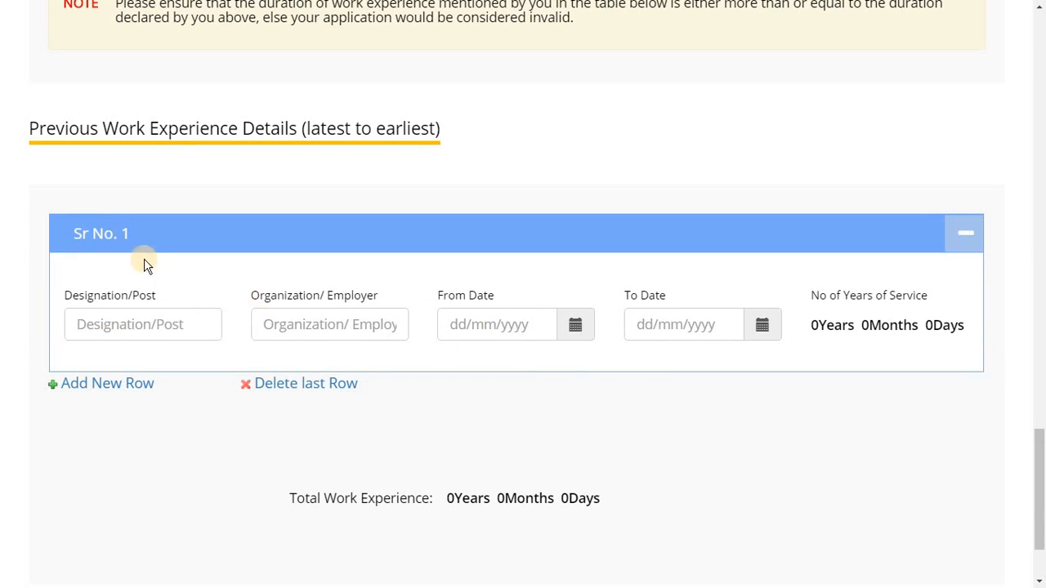
click(119, 329)
click(314, 320)
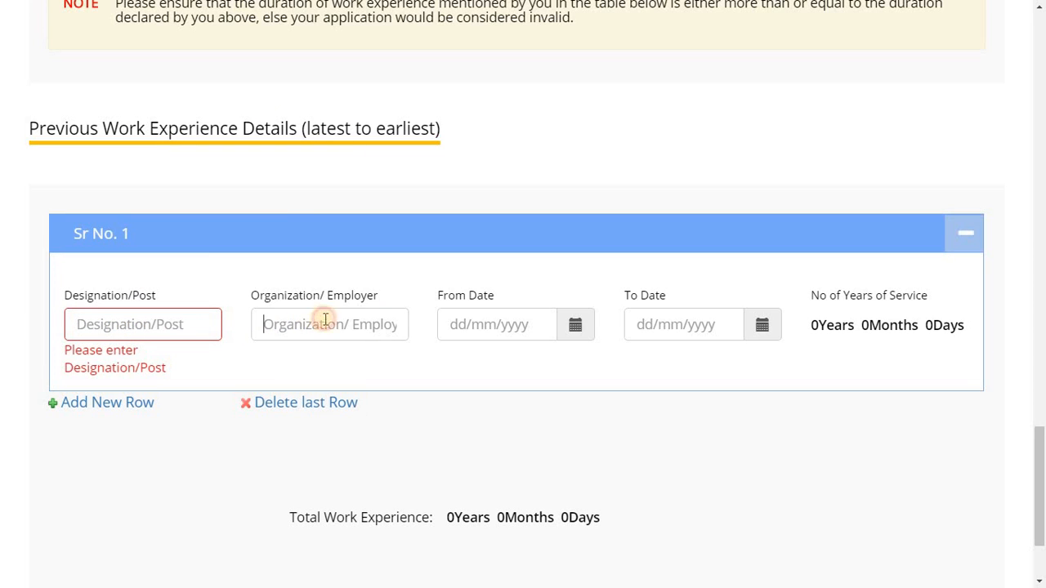
click(518, 325)
click(707, 325)
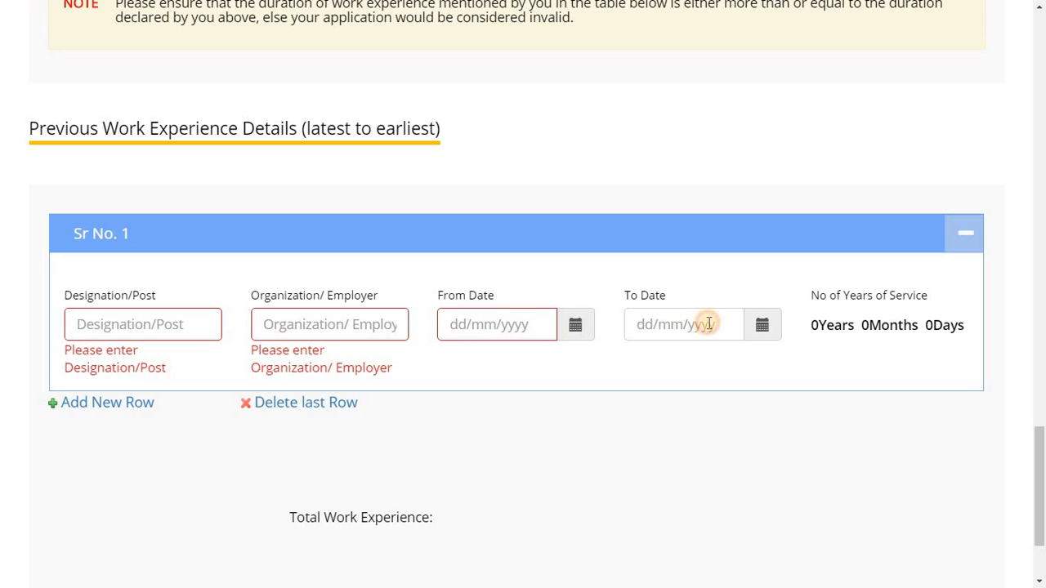
click(864, 324)
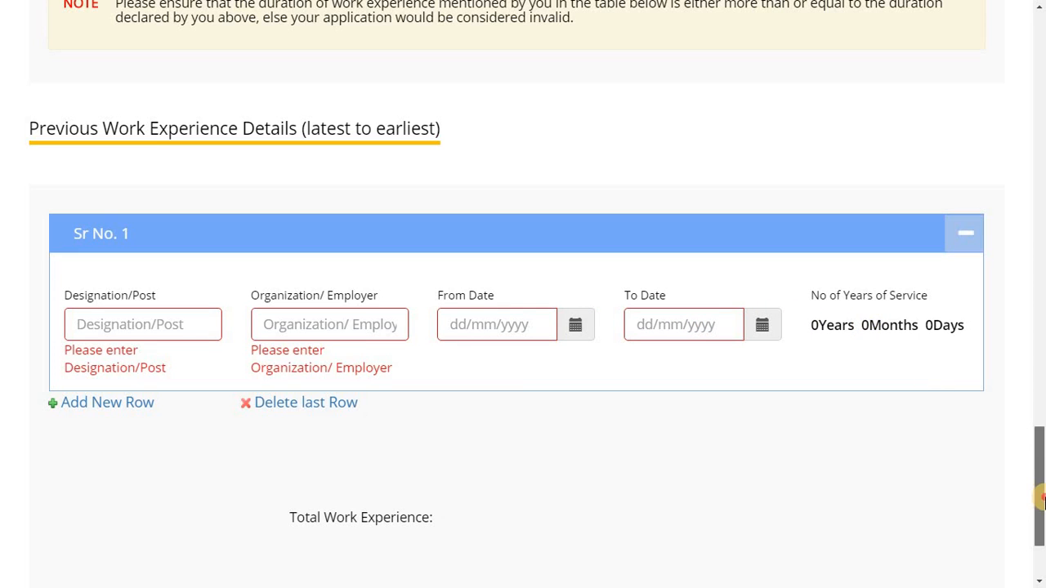
drag(1040, 492, 1041, 527)
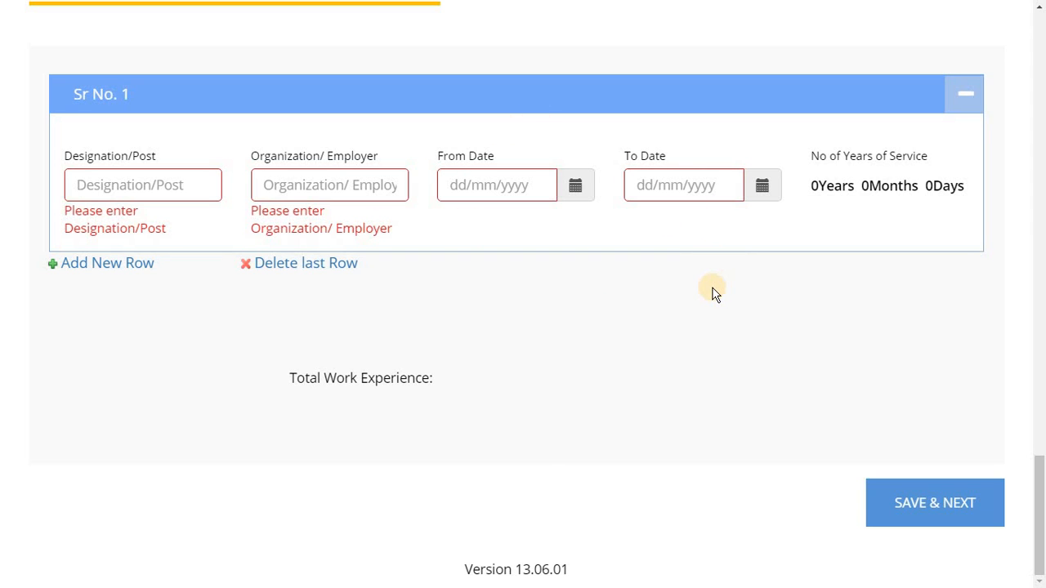
click(956, 102)
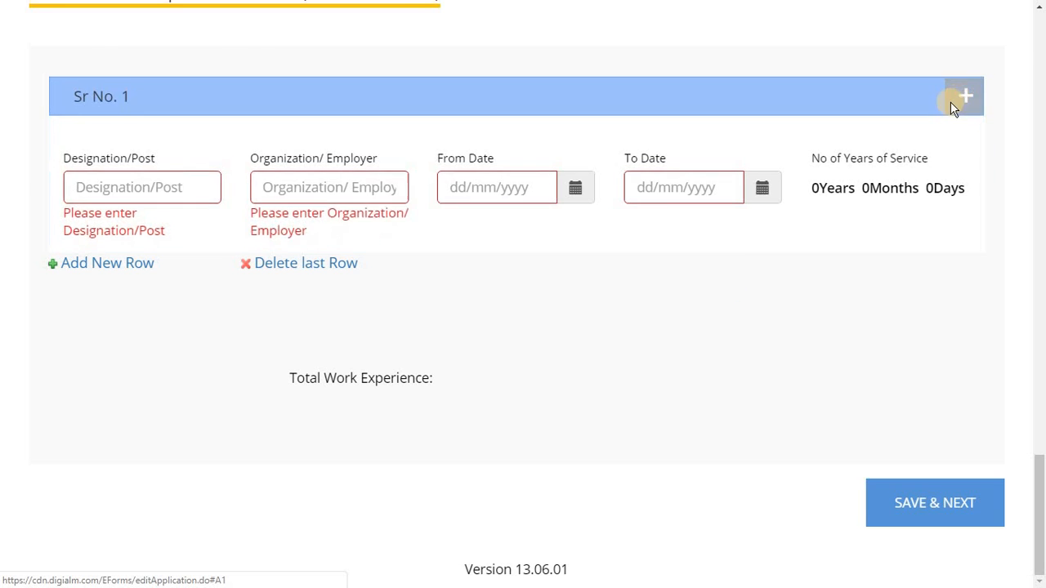
click(934, 495)
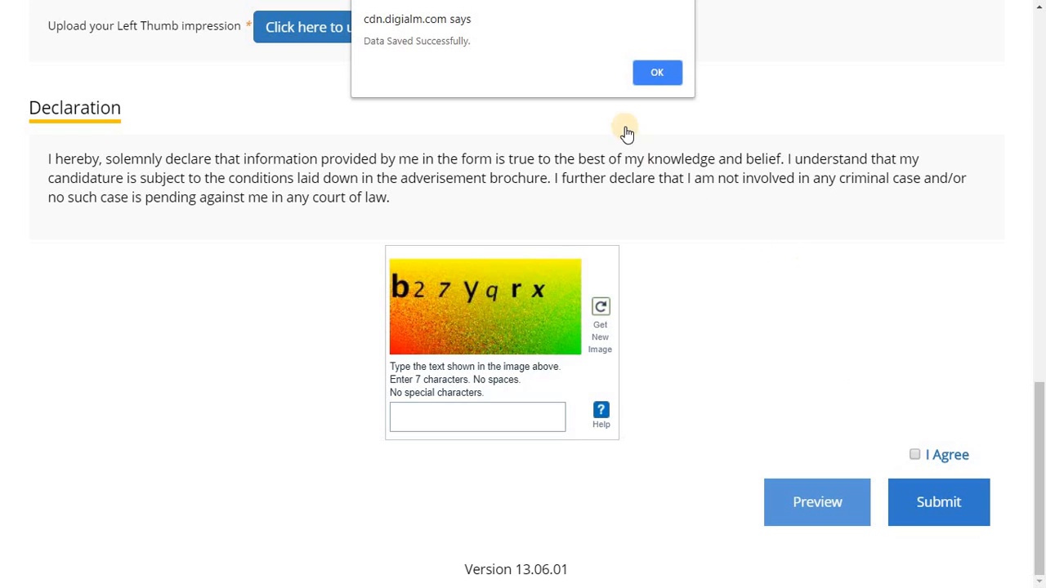
Dismiss the Data Saved Successfully alert and review the Declaration tab's fee and upload sections
click(653, 73)
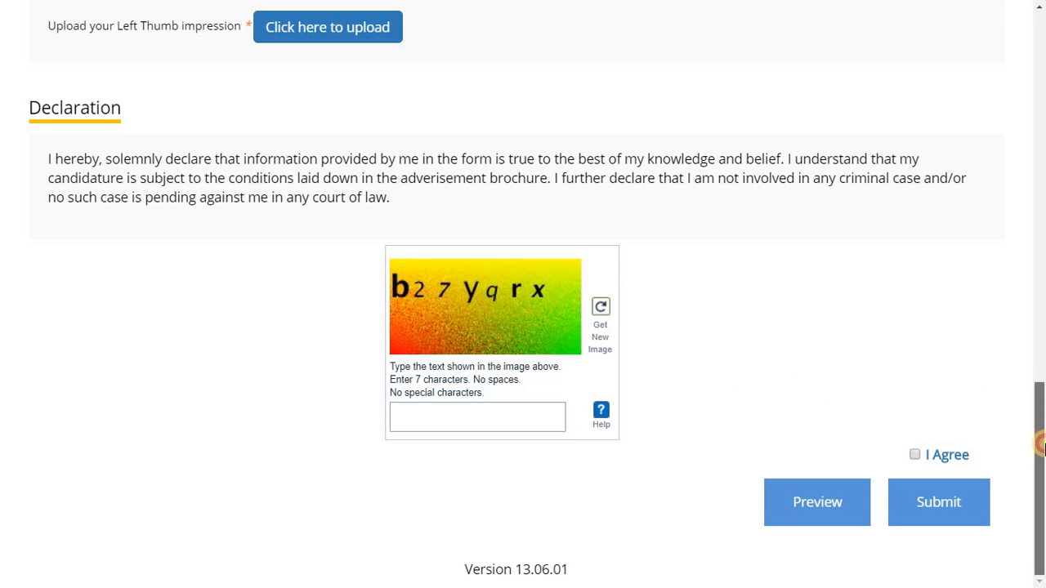
drag(1038, 431, 1035, 219)
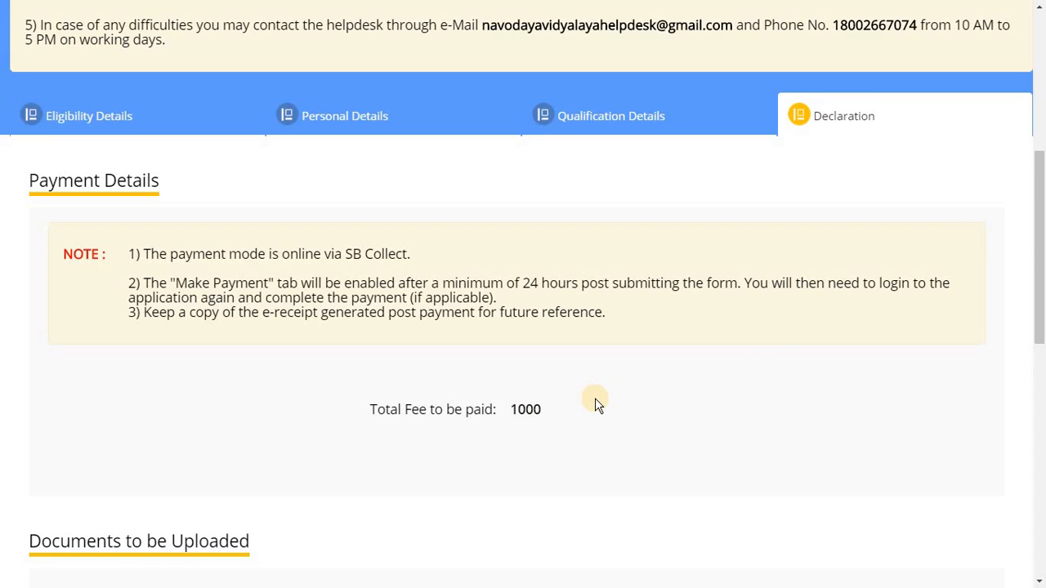
drag(1039, 245, 1040, 365)
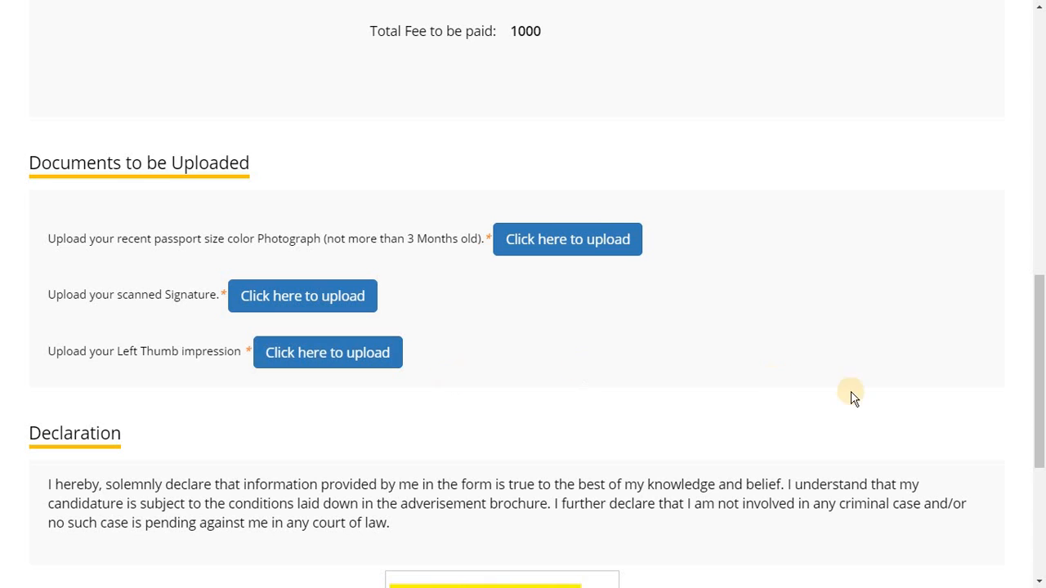
scroll(583, 495, down, 4)
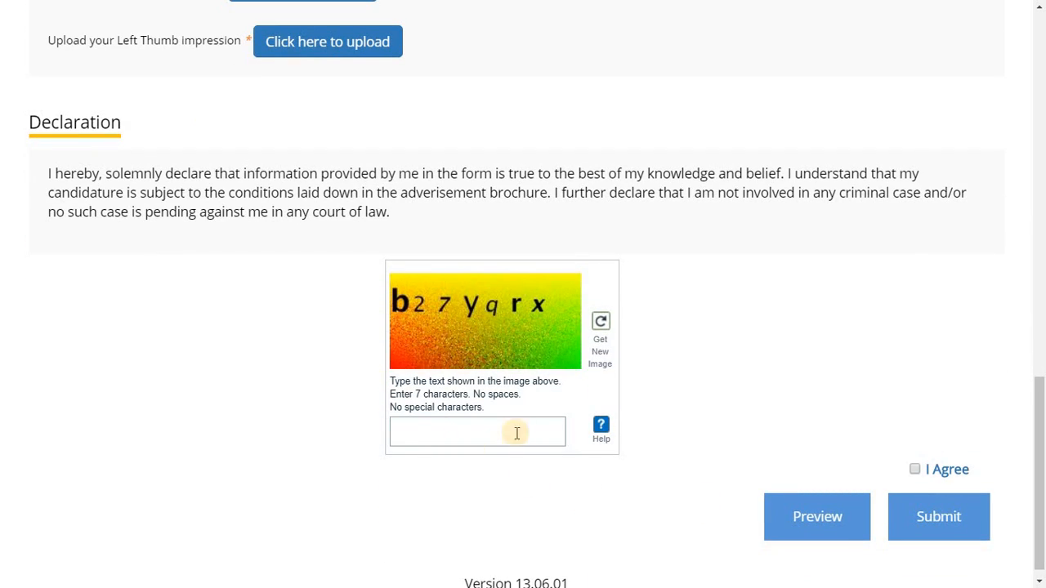
drag(1038, 423, 1029, 357)
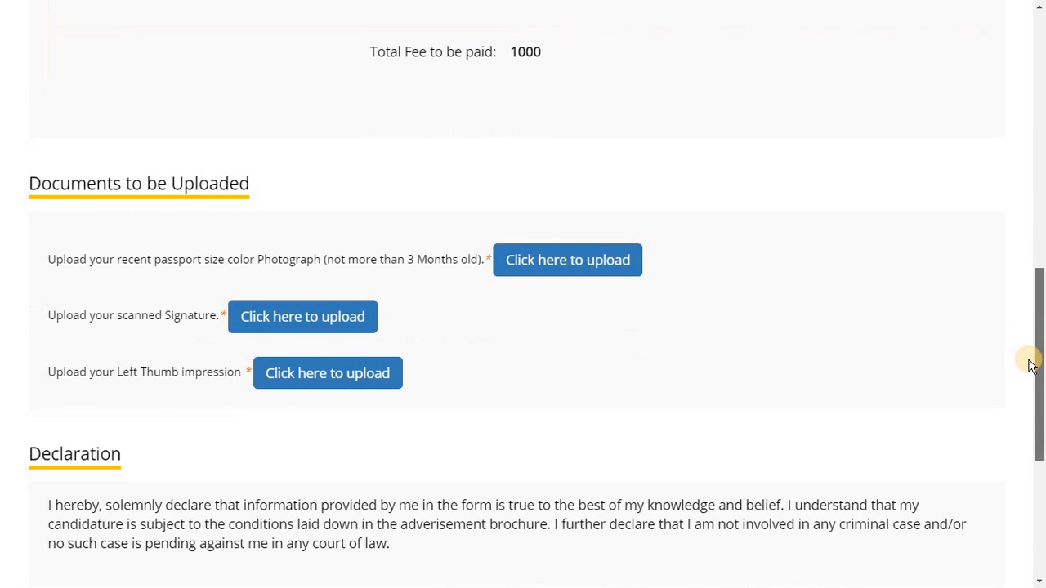
click(603, 260)
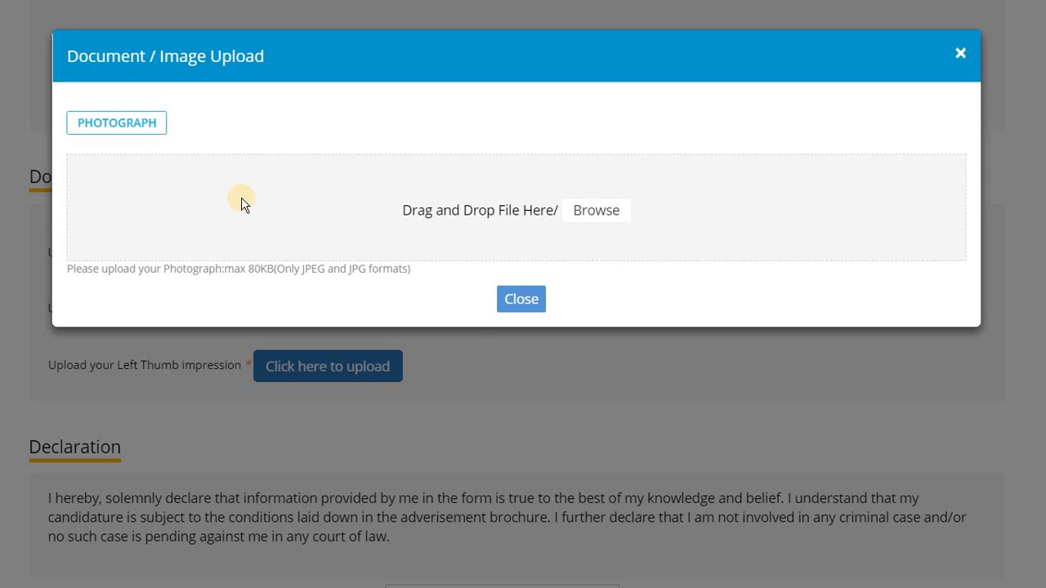
click(587, 213)
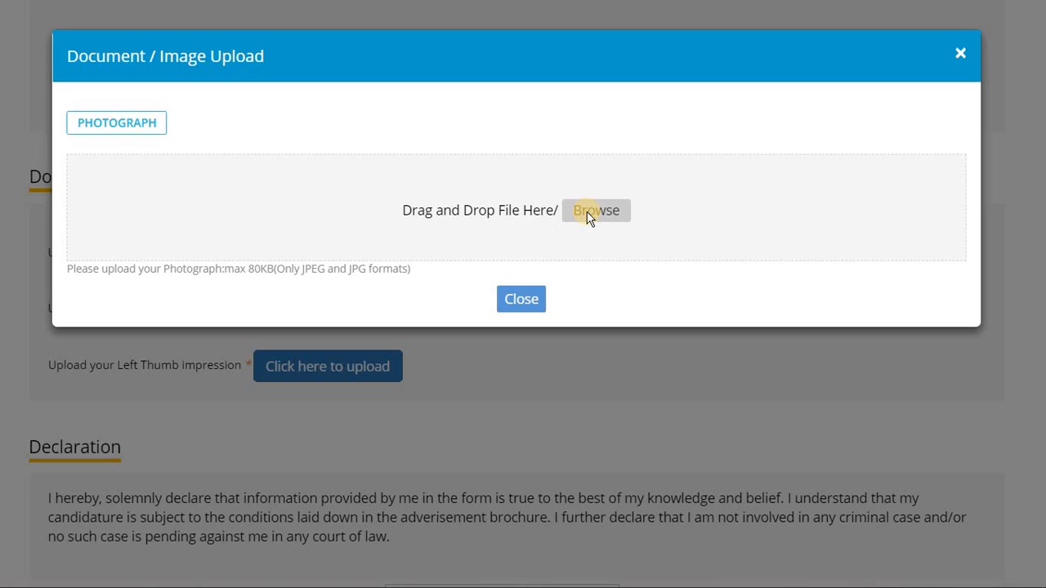
click(586, 212)
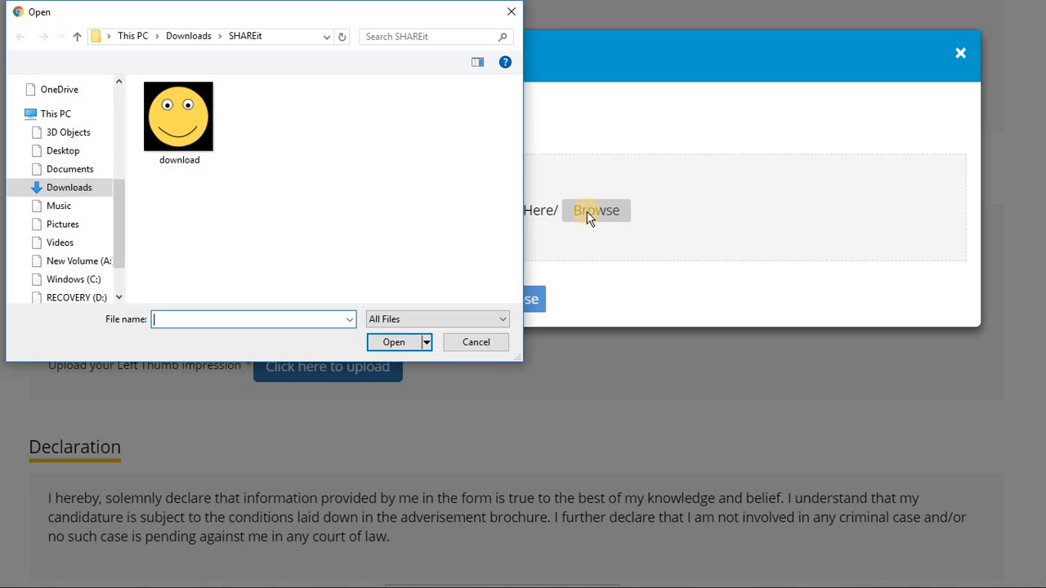
click(191, 115)
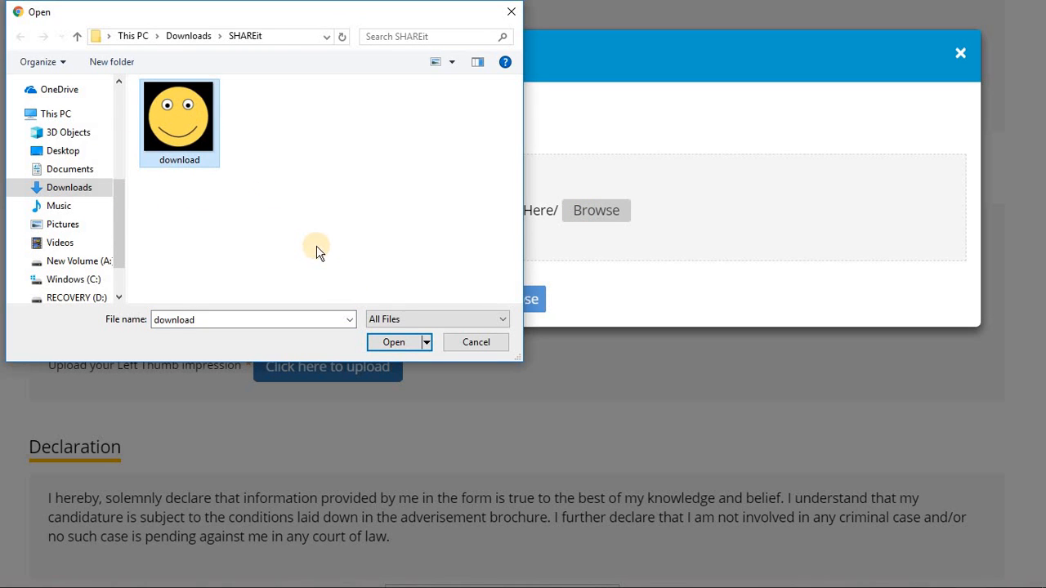
click(398, 345)
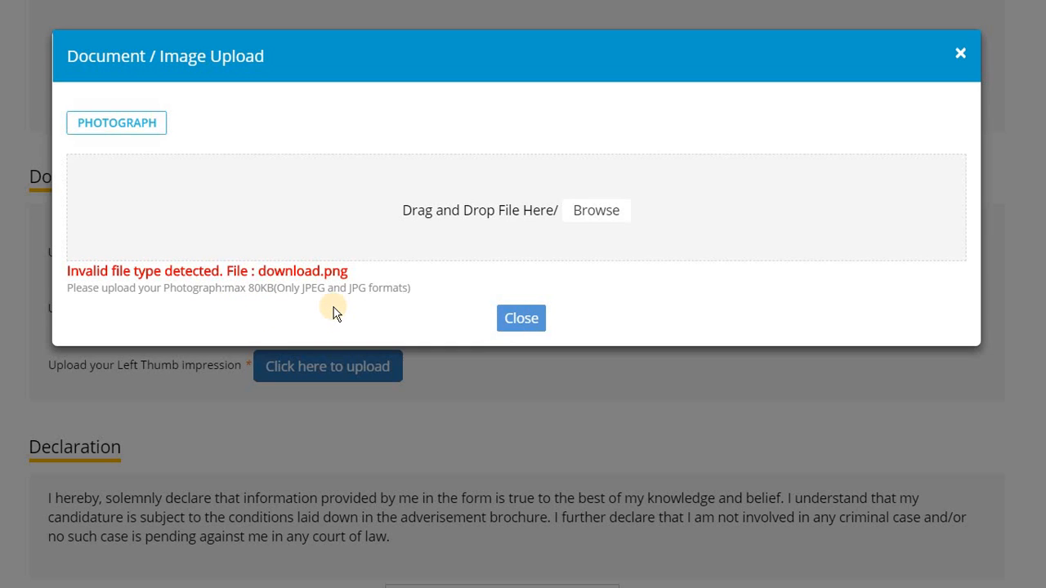
click(528, 319)
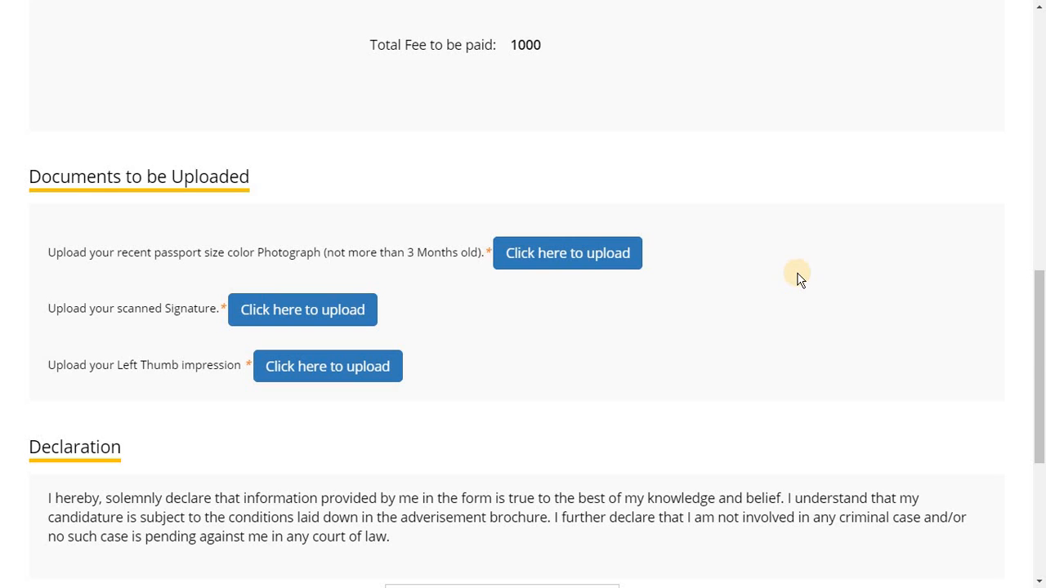
Tick I Agree on the declaration and scroll through the application Preview
drag(1044, 354, 1044, 354)
drag(1040, 461, 1040, 539)
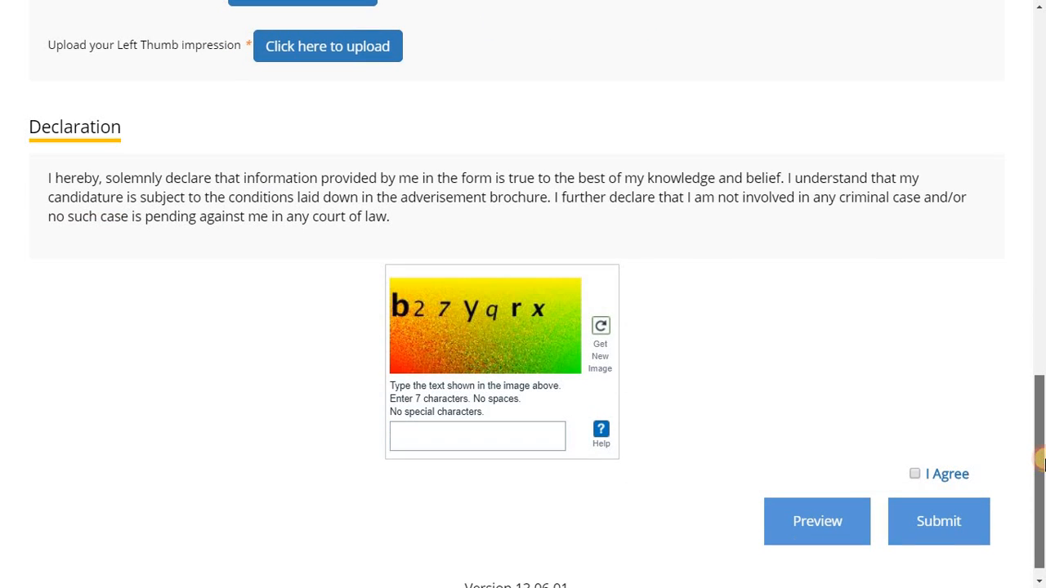
click(433, 437)
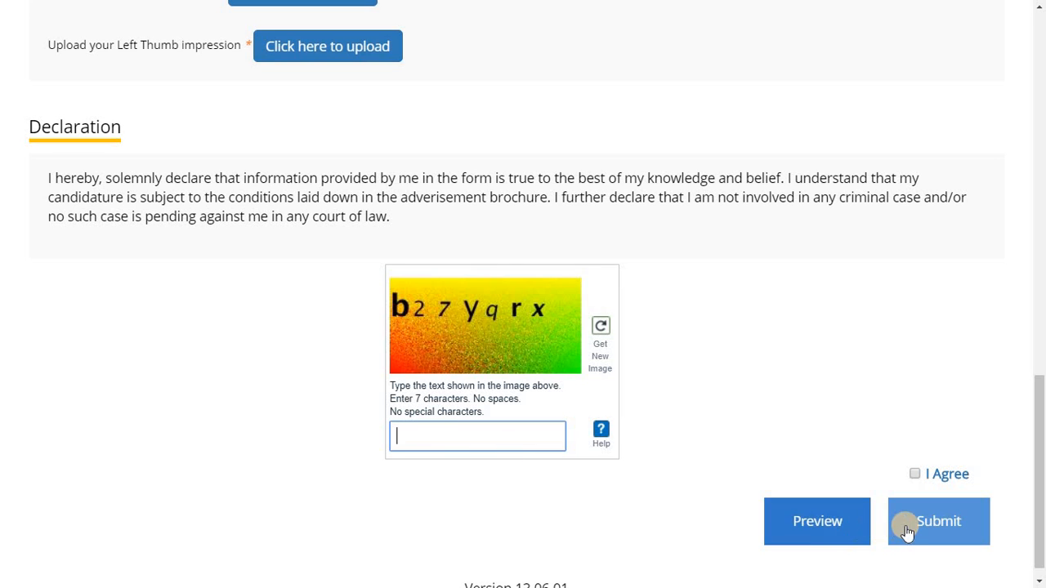
click(916, 475)
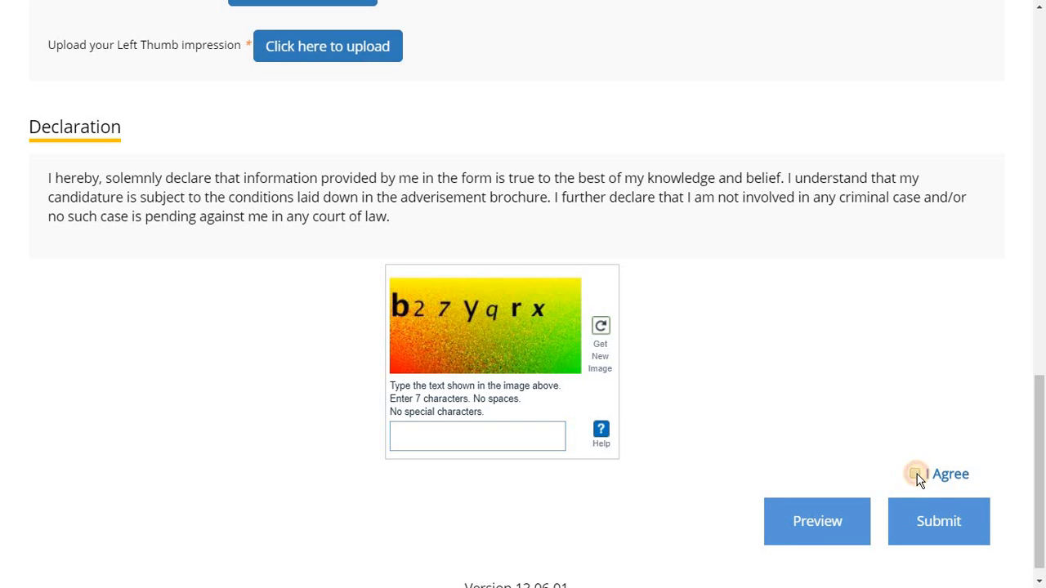
click(819, 523)
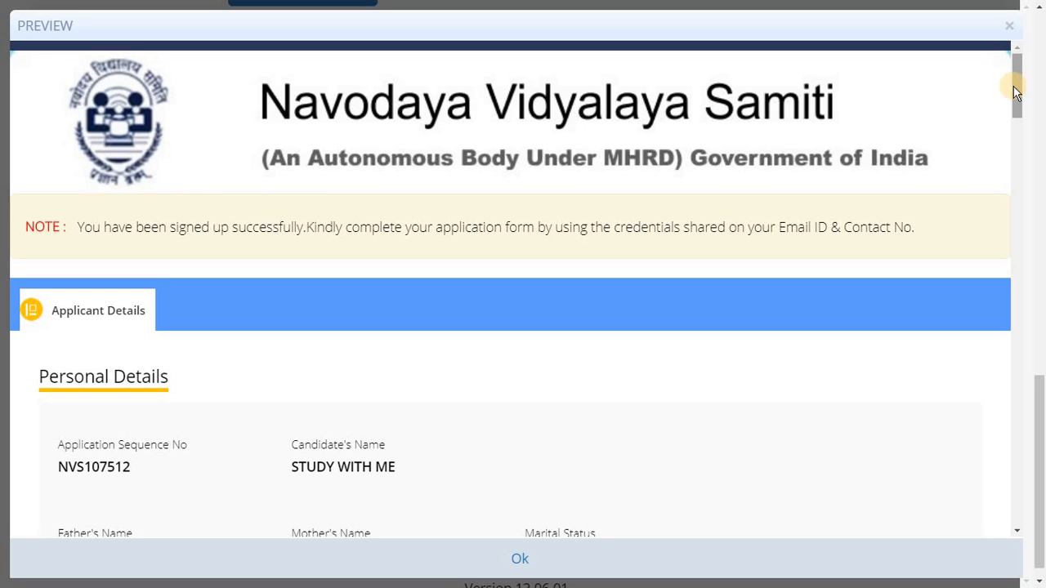
drag(1013, 89, 999, 544)
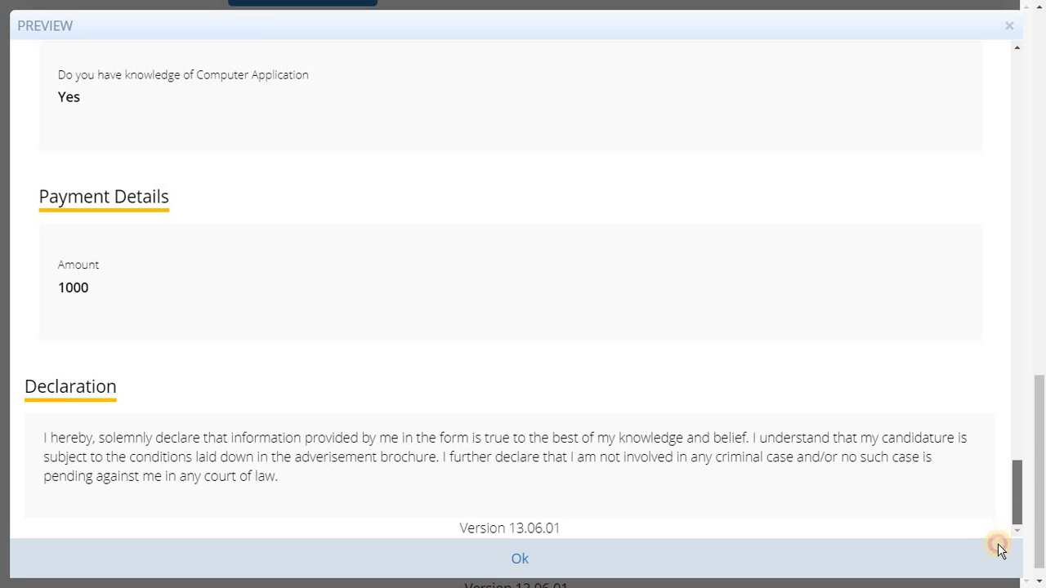
Close the application preview with its Ok button
click(515, 561)
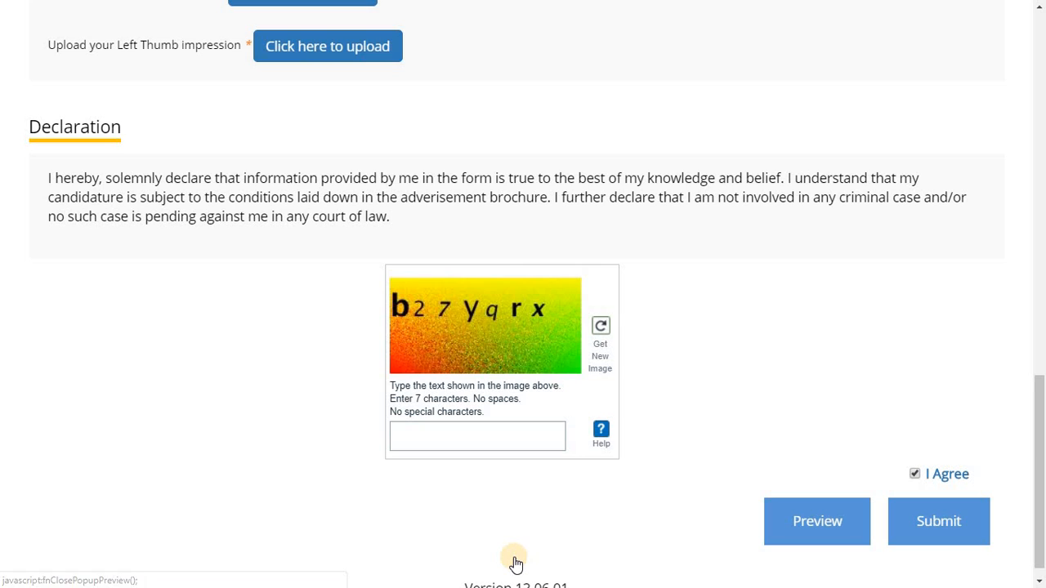